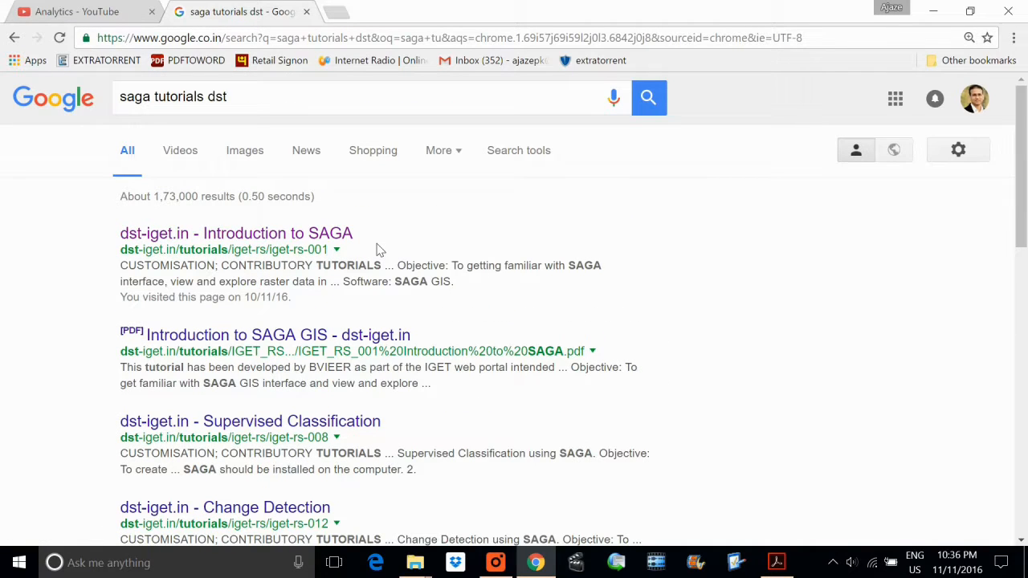
Step: Copy the dst-iget.in address from the Introduction to SAGA search result and load that site in a new tab
drag(118, 251, 178, 257)
key(ctrl+c)
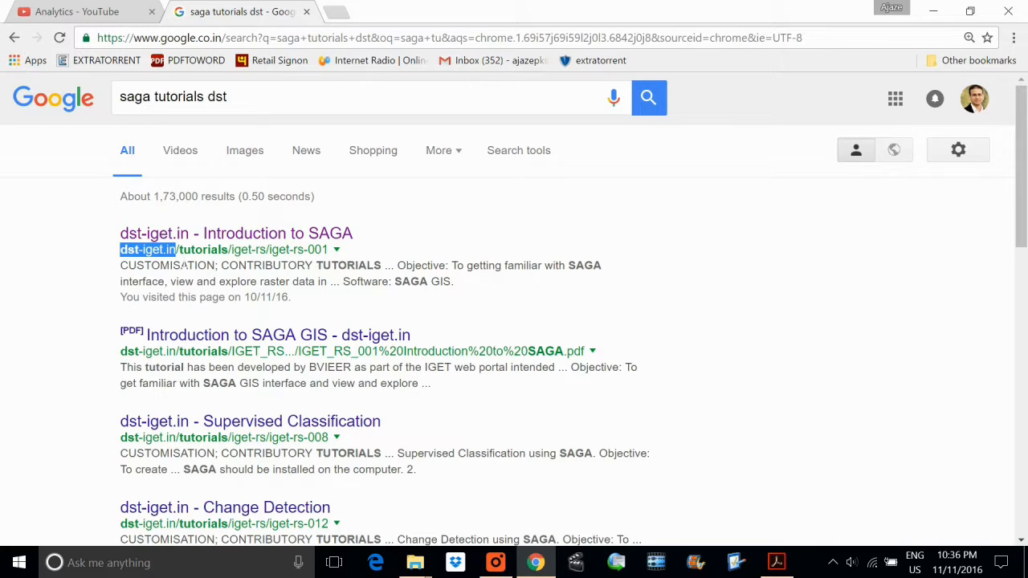
click(341, 17)
key(ctrl+v)
key(Return)
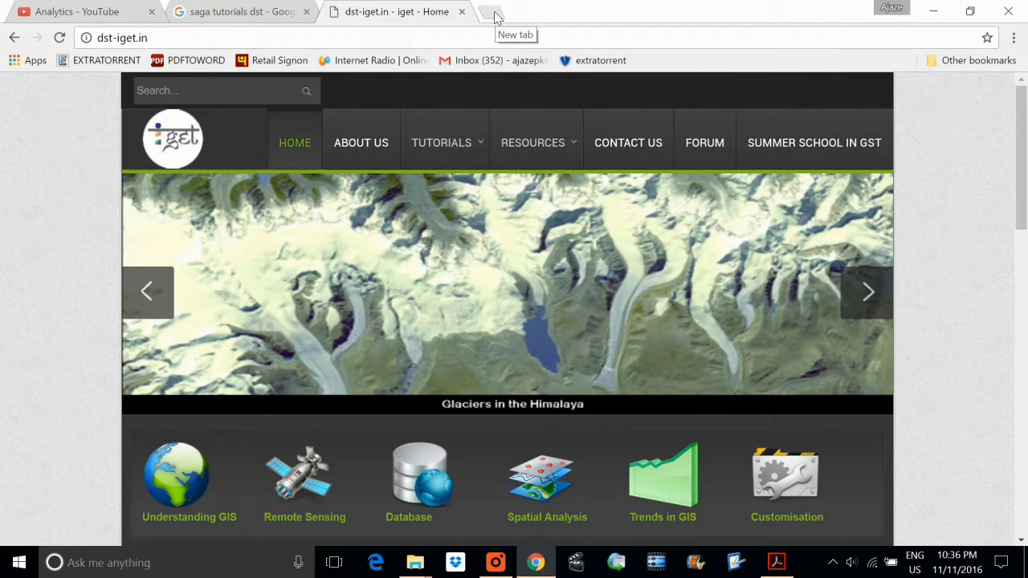
Step: Search the web for "saga gis download" in a new tab and open the Saga GIS result in a separate tab
click(495, 16)
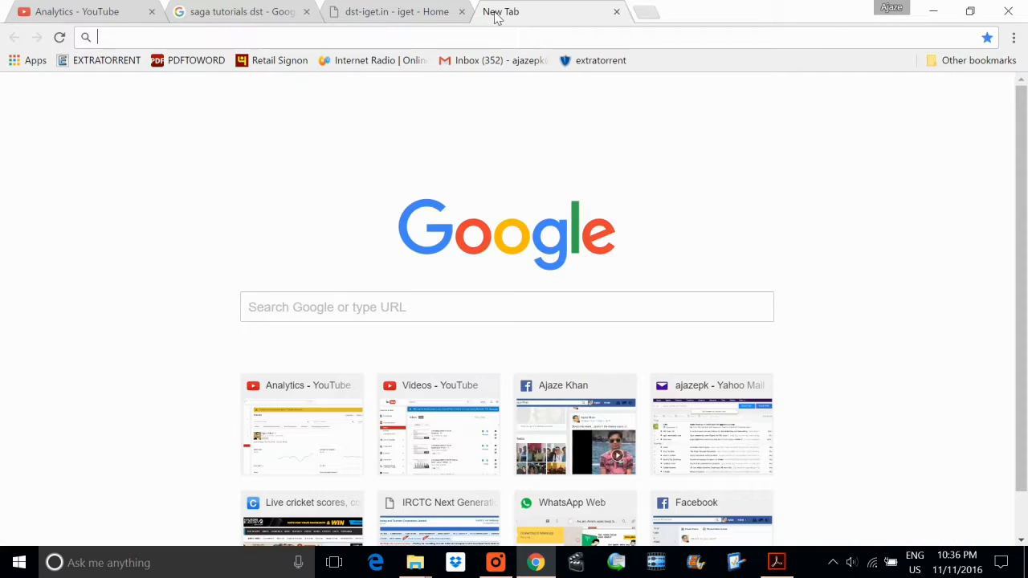
text(saga)
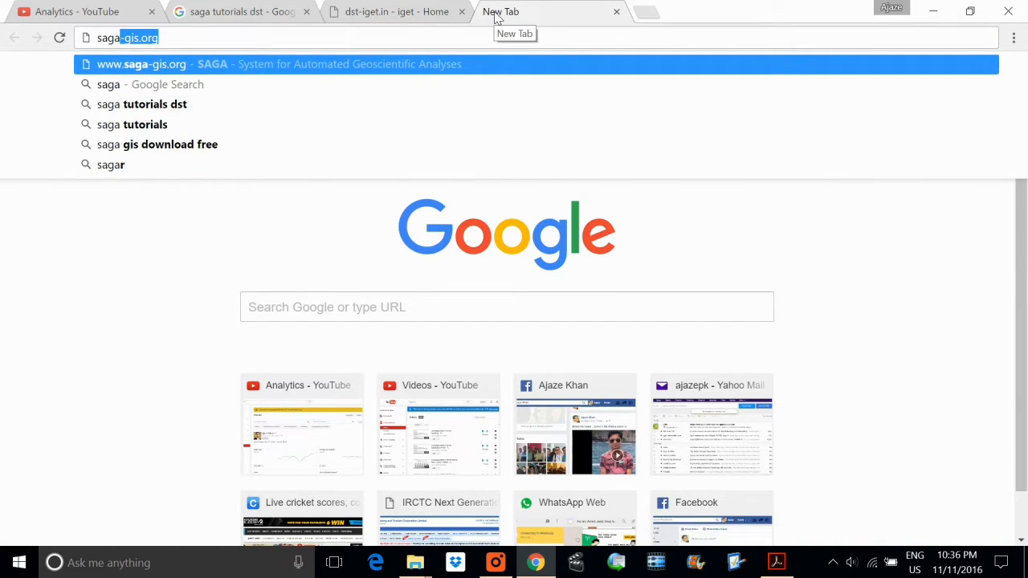
text( dow)
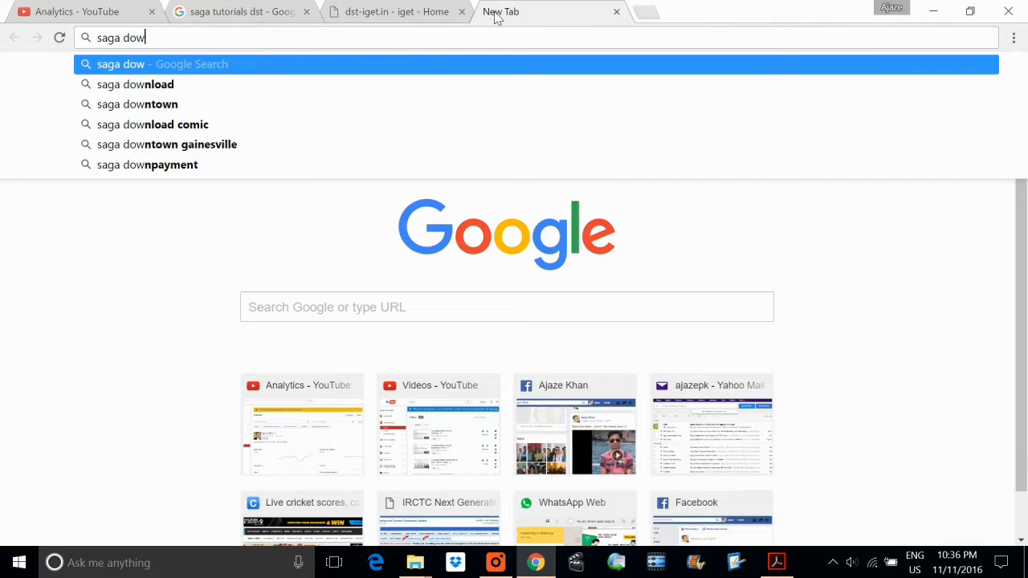
key(Left)
key(Left)
key(Left)
text(gis)
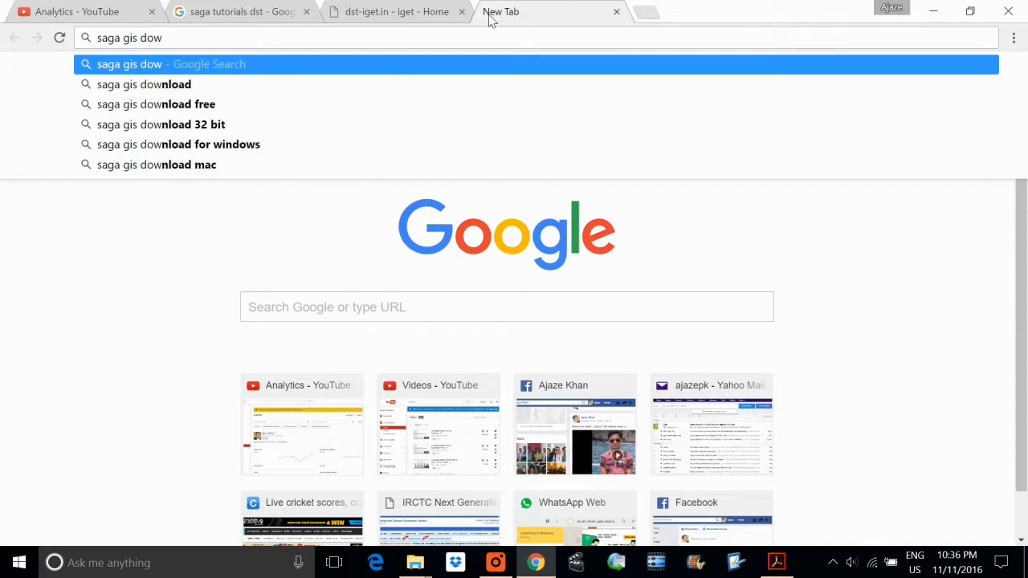
click(168, 89)
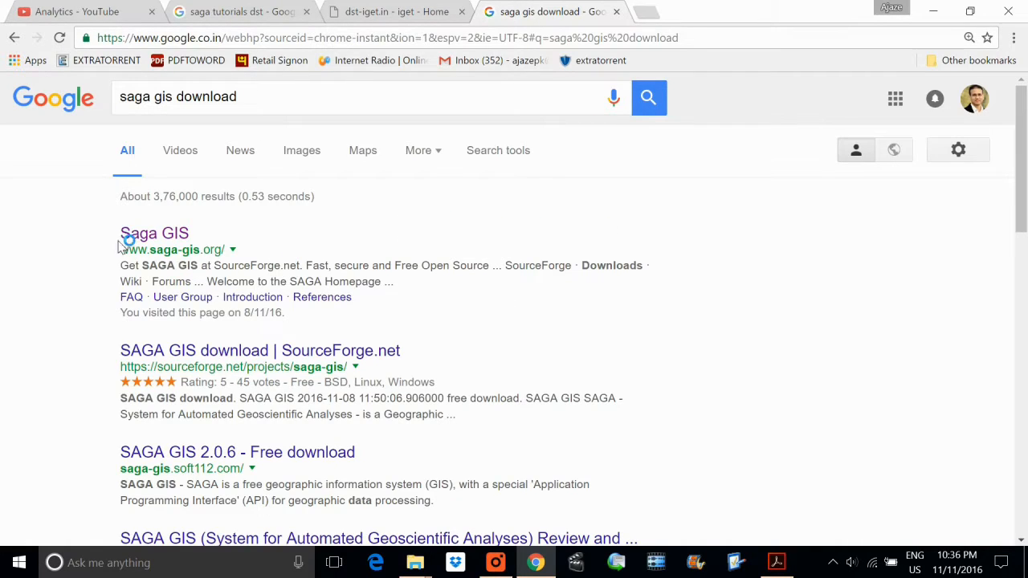
right_click(137, 238)
click(186, 247)
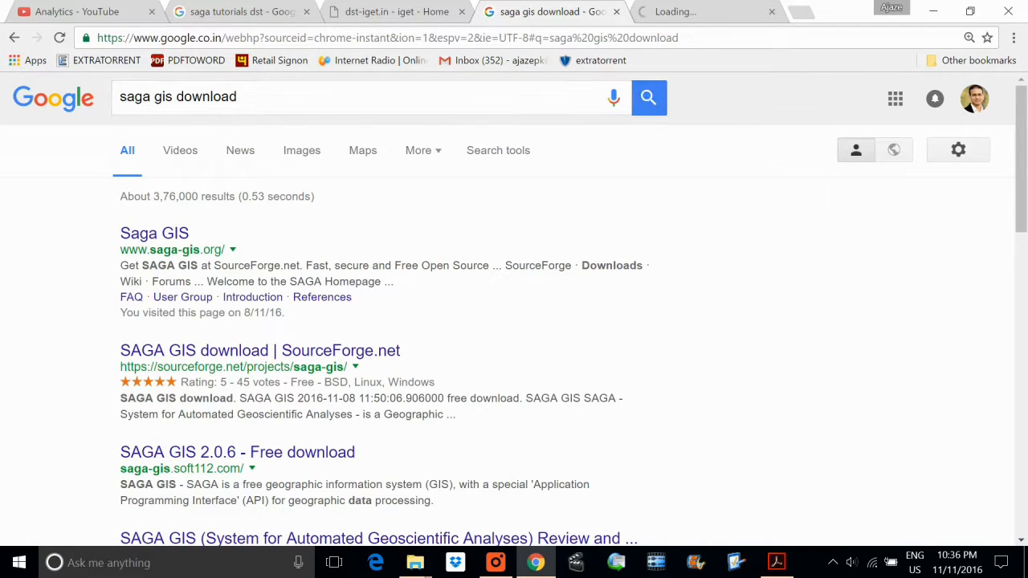
Step: On the dst-iget.in site, open the Introduction to SAGA tutorial from the Remote Sensing tutorials
click(396, 11)
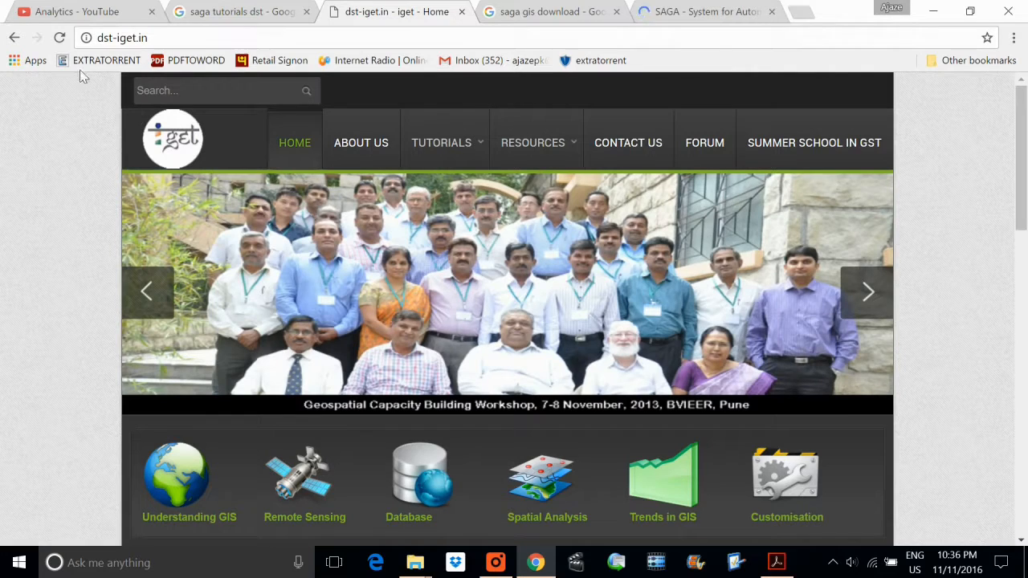
mouse_move(420, 133)
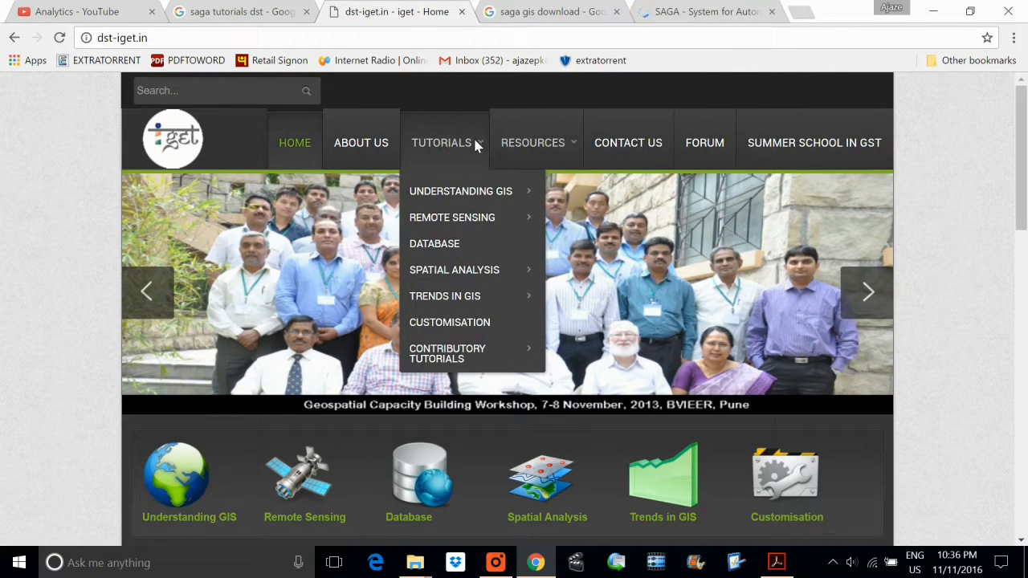
mouse_move(479, 223)
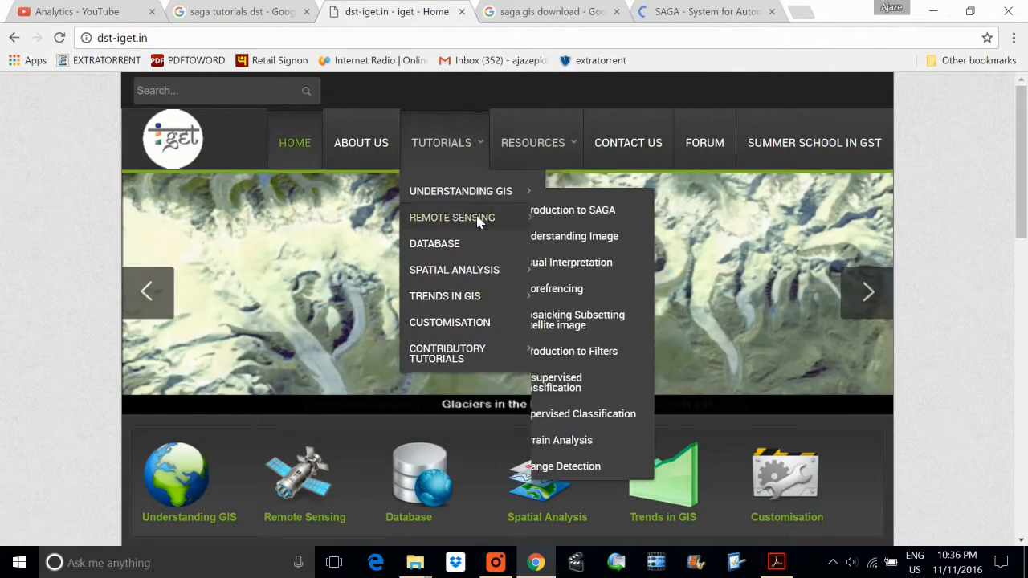
click(622, 214)
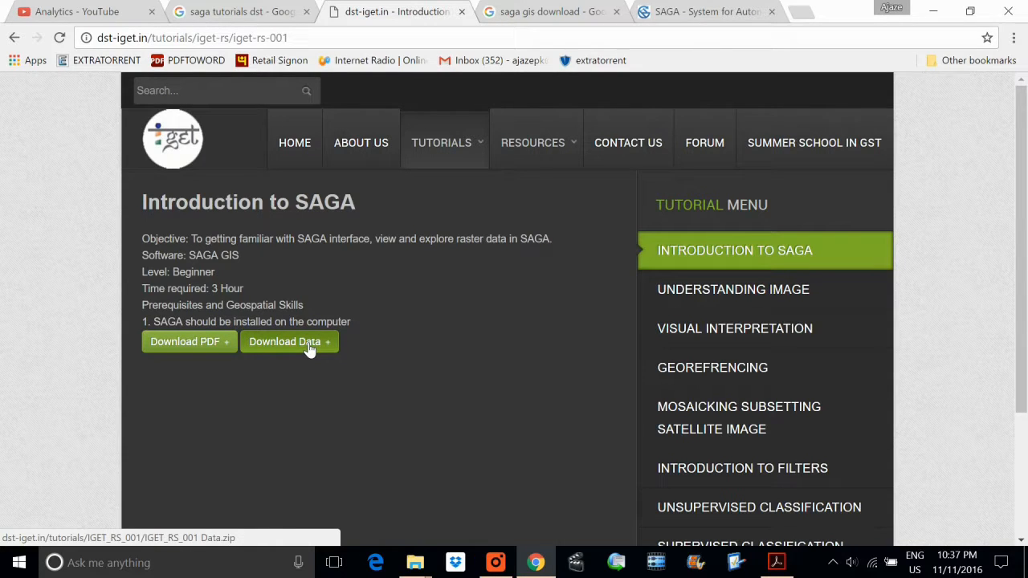
Step: Switch to File Explorer and open the Practical folder inside SAGA > 2015
mouse_move(415, 562)
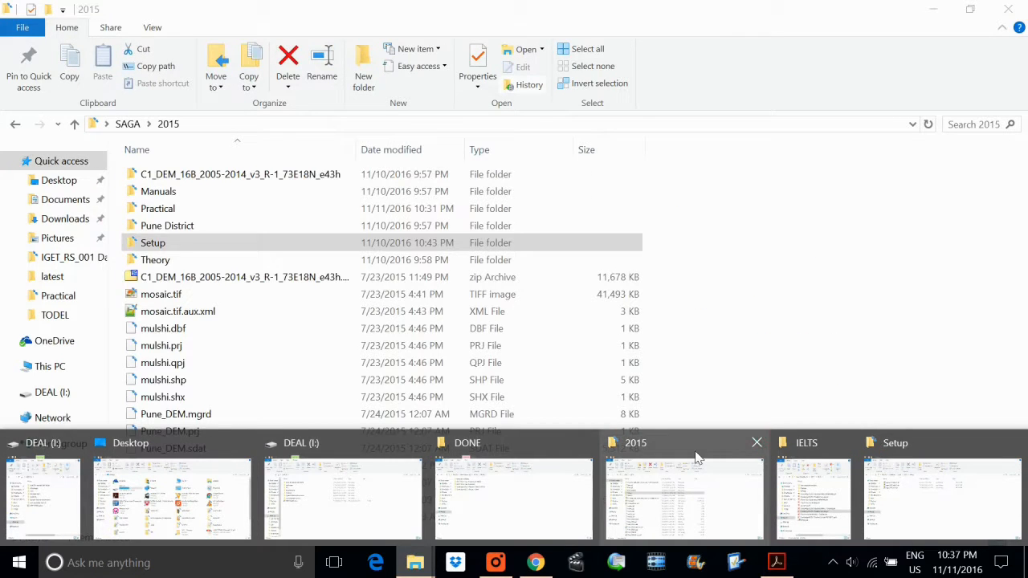
click(697, 458)
double_click(176, 208)
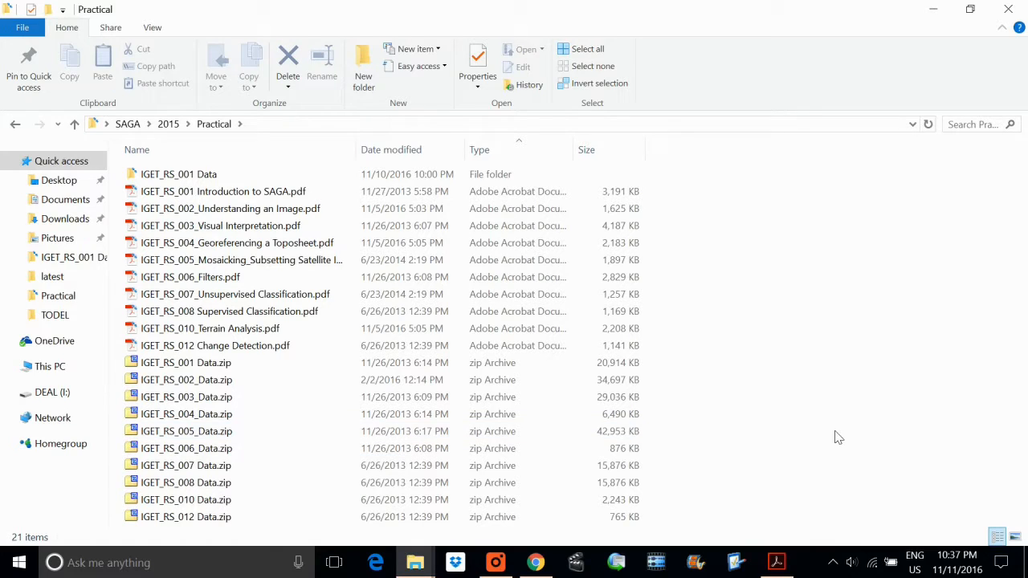
Step: Switch back to Chrome and open the SourceForge downloads page from the SAGA homepage
click(534, 562)
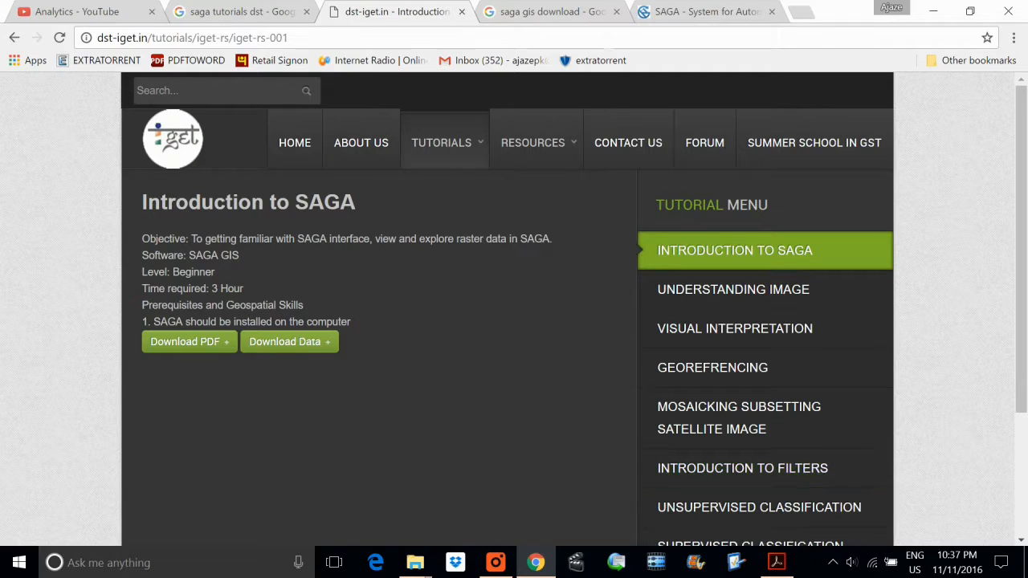
key(ctrl+Tab)
key(ctrl+Tab)
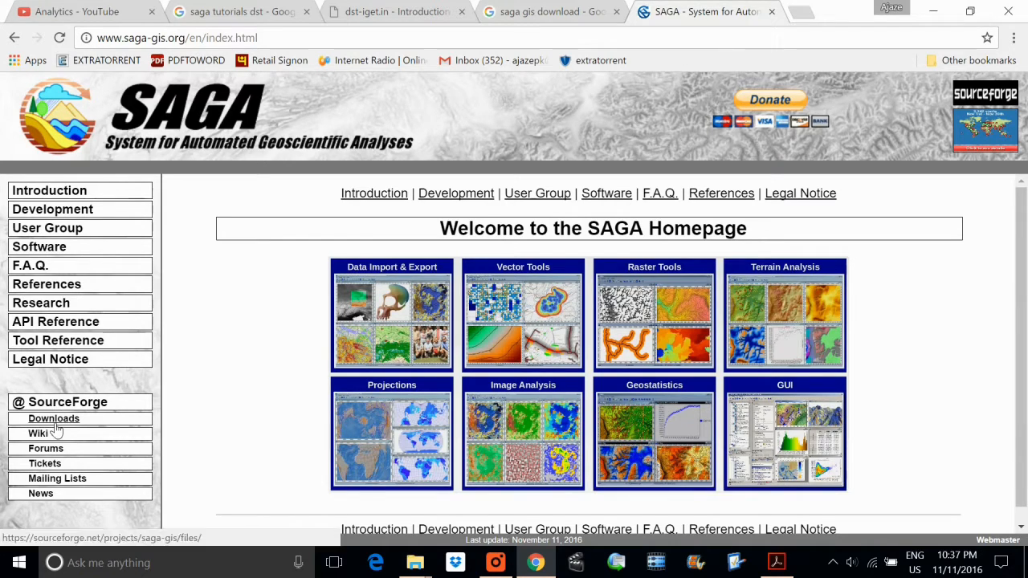
click(55, 419)
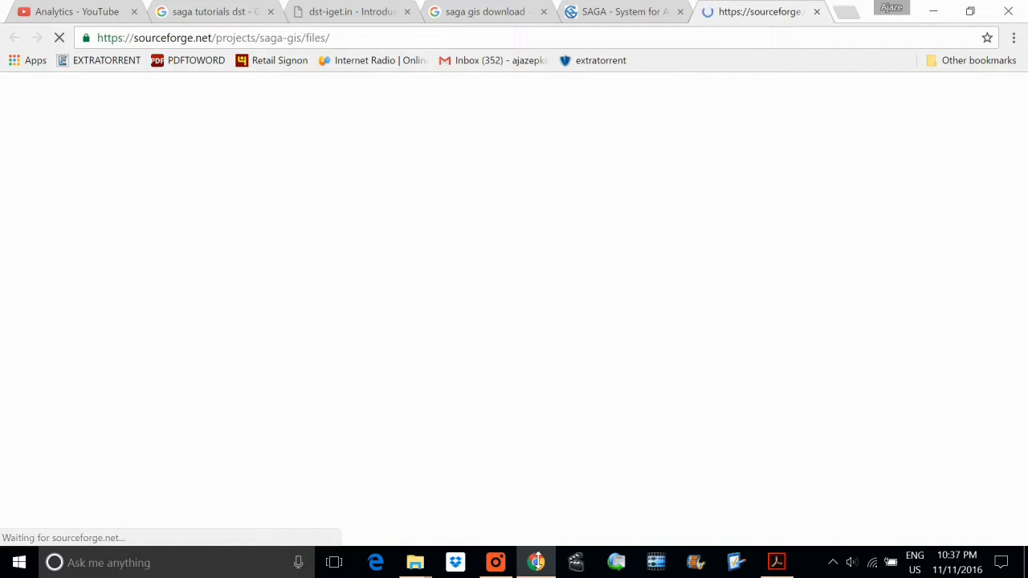
Step: In File Explorer's Setup folder, extract saga_3.0.0_x64.zip with 7-Zip into a folder of the same name
mouse_move(416, 564)
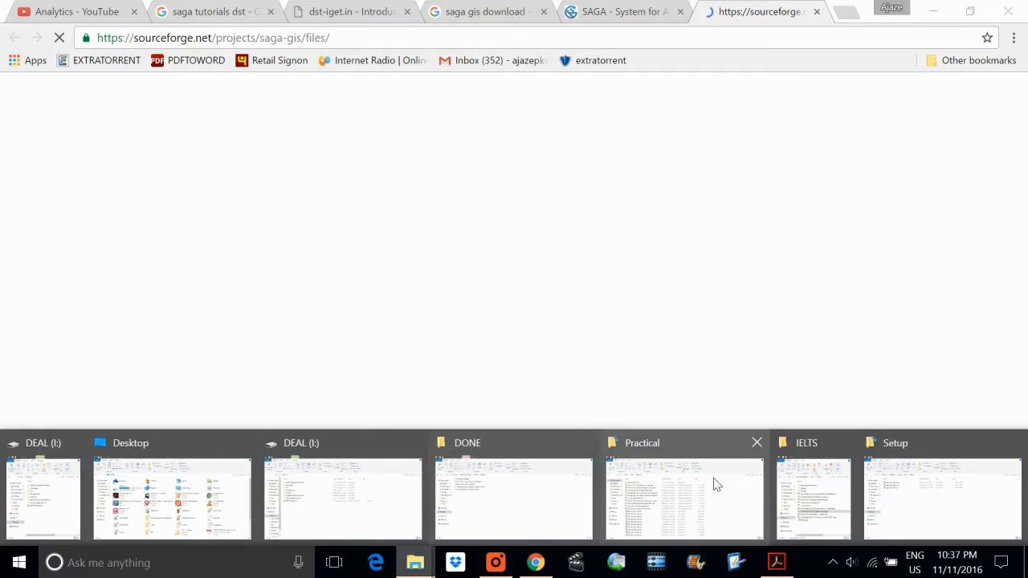
click(887, 452)
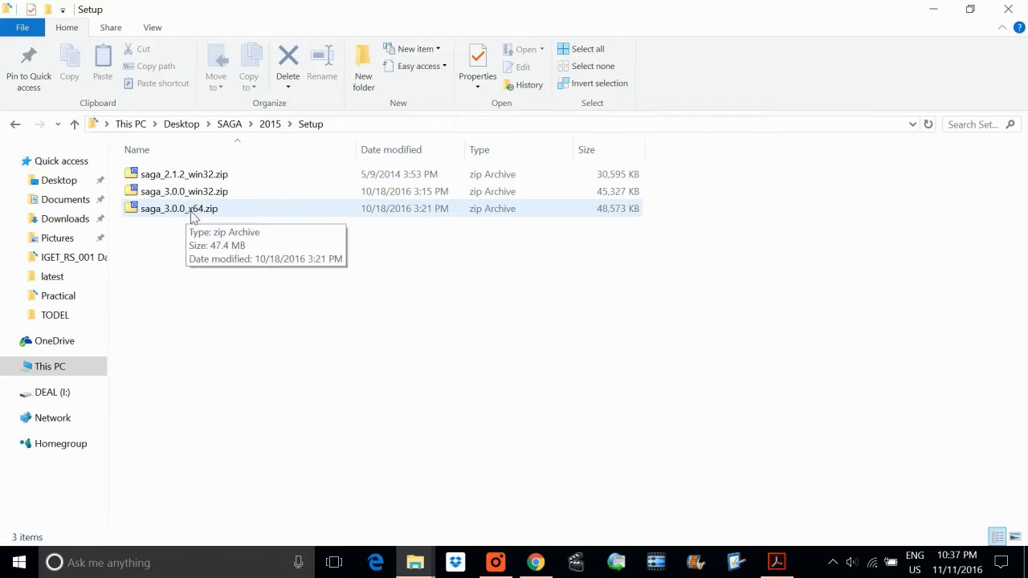
click(203, 215)
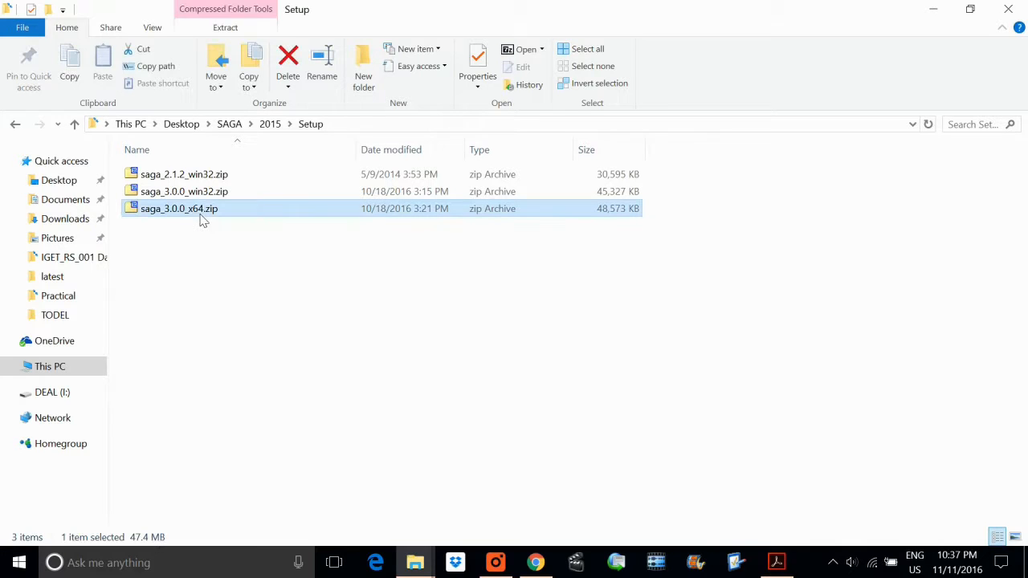
right_click(201, 220)
mouse_move(250, 251)
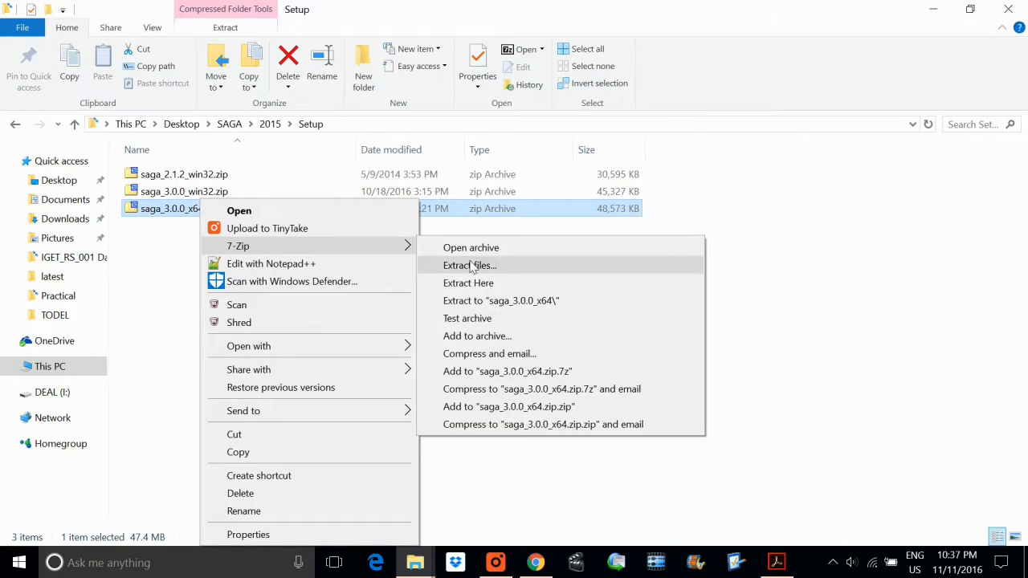
click(500, 301)
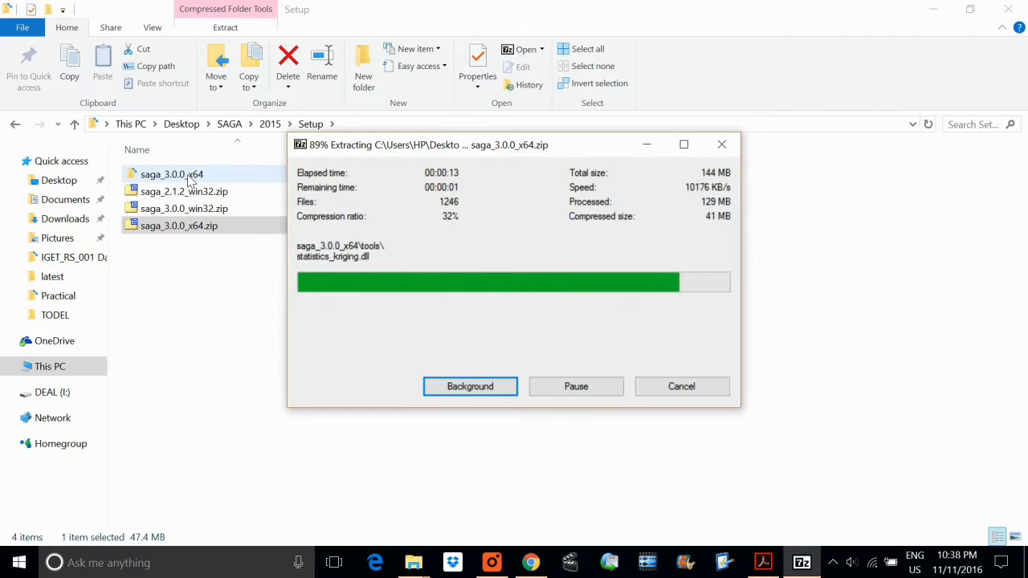
Step: Open the inner saga_3.0.0_x64 folder, create a desktop shortcut to saga_gui.exe and show the desktop
double_click(190, 177)
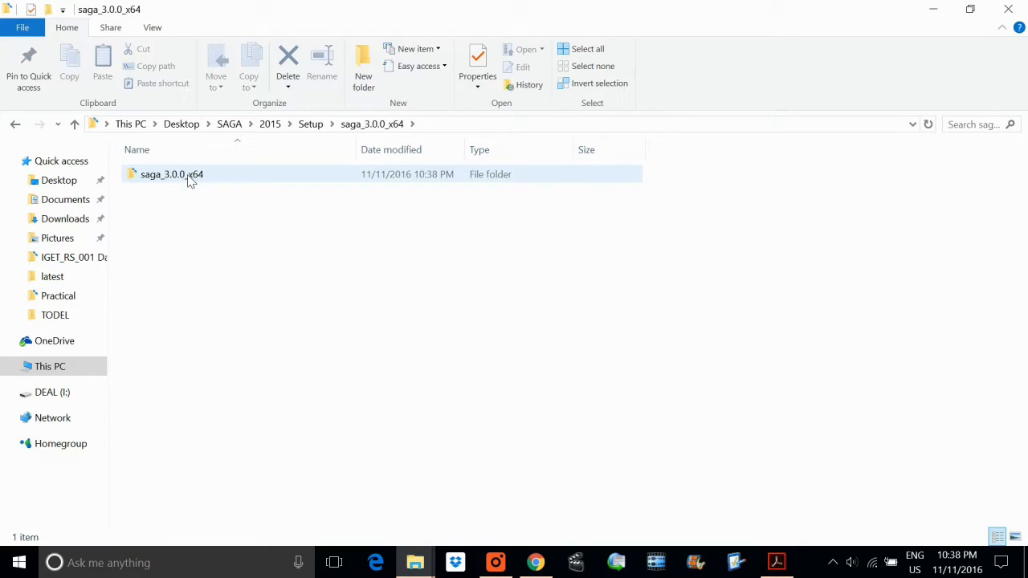
double_click(190, 177)
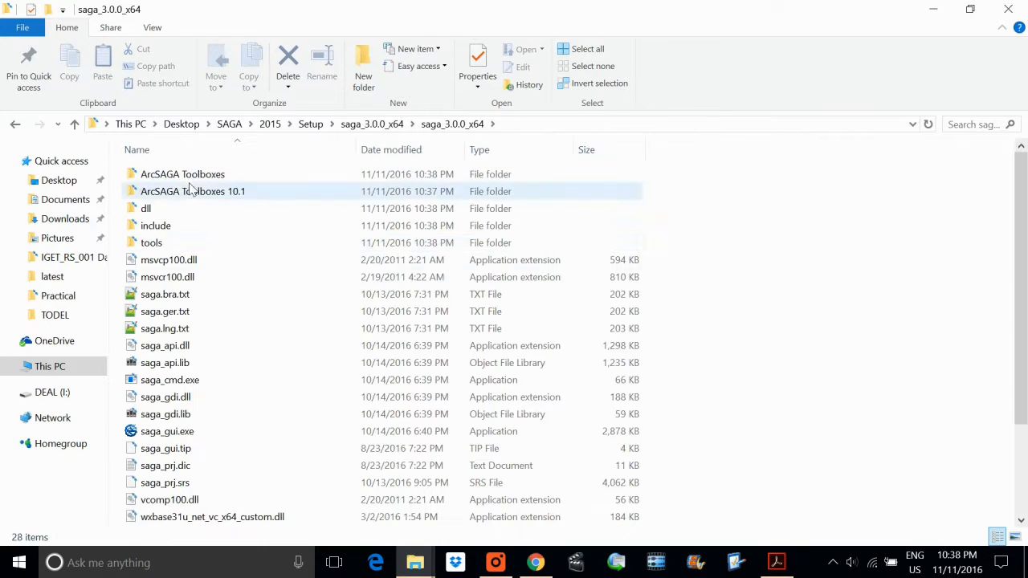
double_click(171, 434)
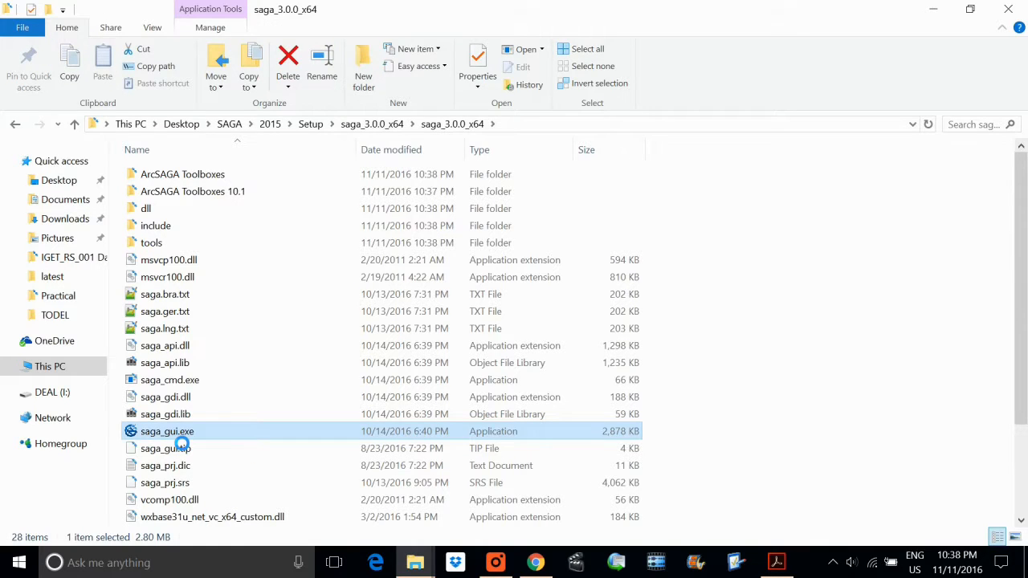
right_click(172, 432)
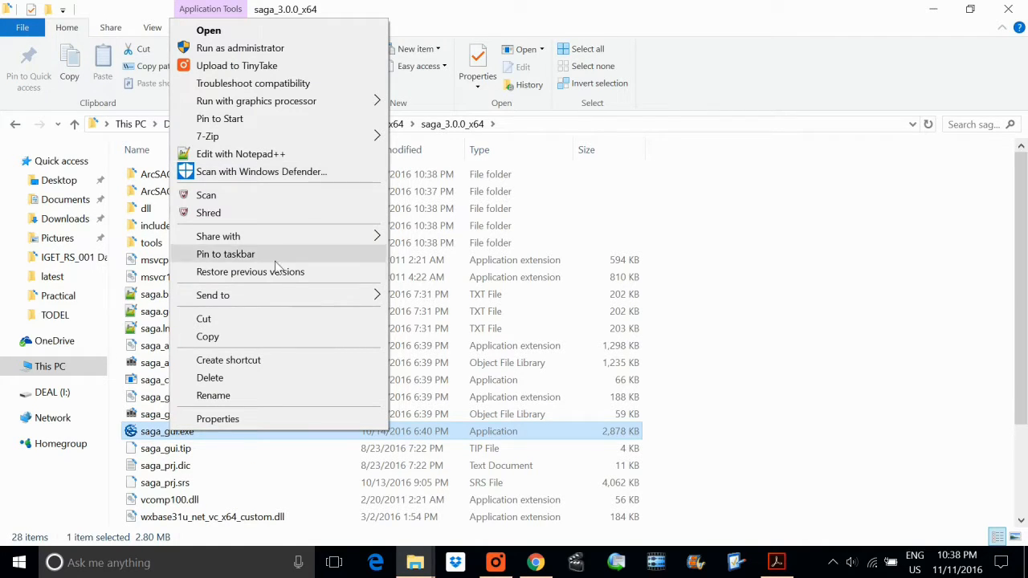
mouse_move(291, 294)
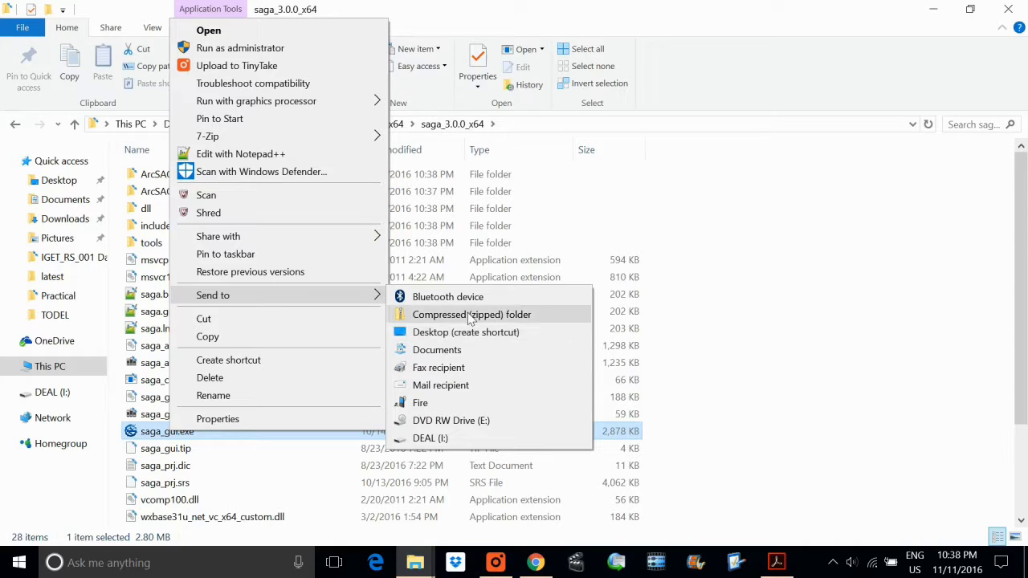
click(466, 331)
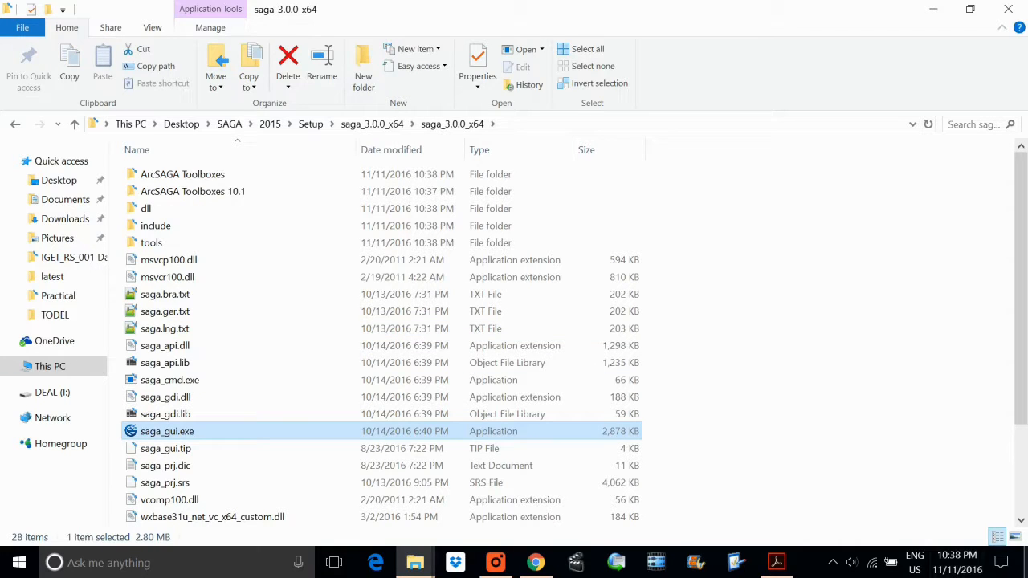
click(1025, 562)
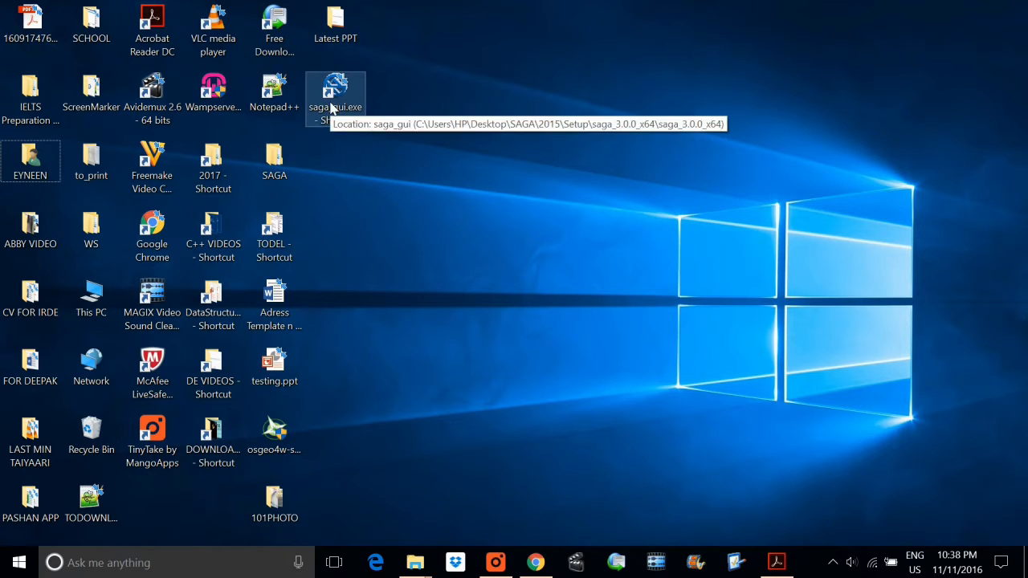
Step: Review the SAGA homepage and Introduction to SAGA tutorial page in Chrome, and bring up the tutorial PDF in Acrobat Reader
click(535, 564)
click(622, 12)
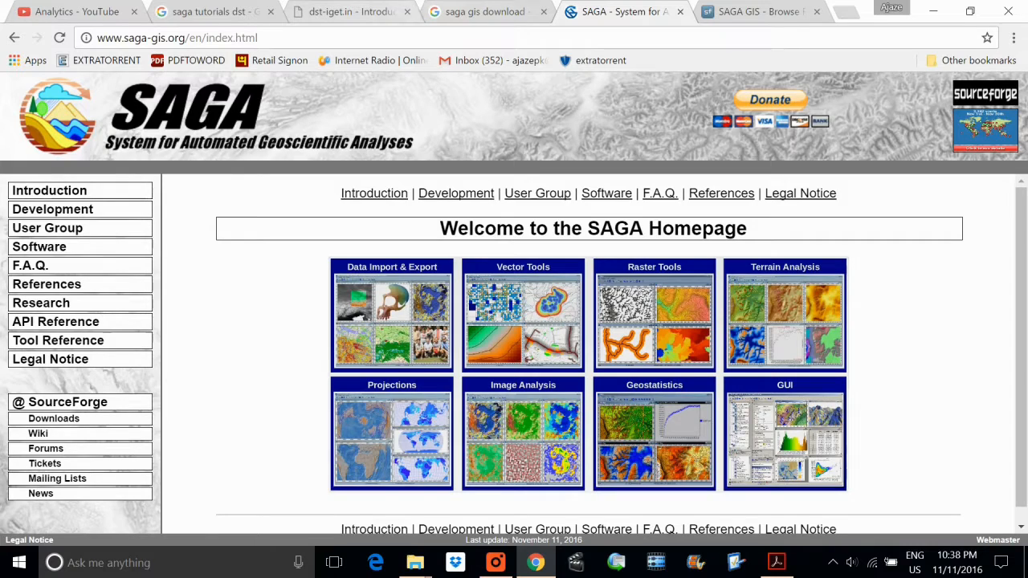
click(377, 10)
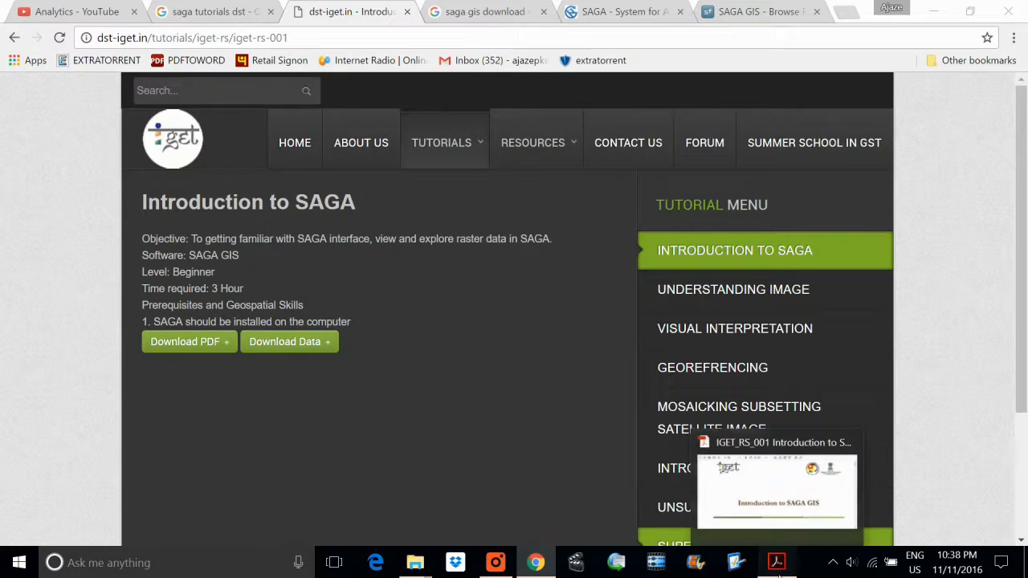
click(777, 566)
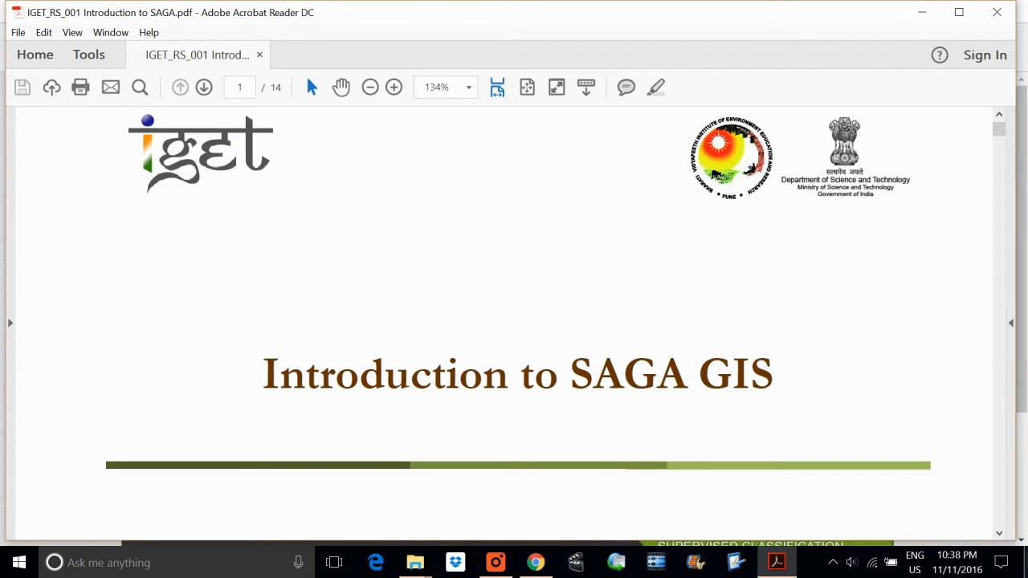
Step: Launch SAGA from the saga_gui.exe shortcut on the desktop
click(1026, 566)
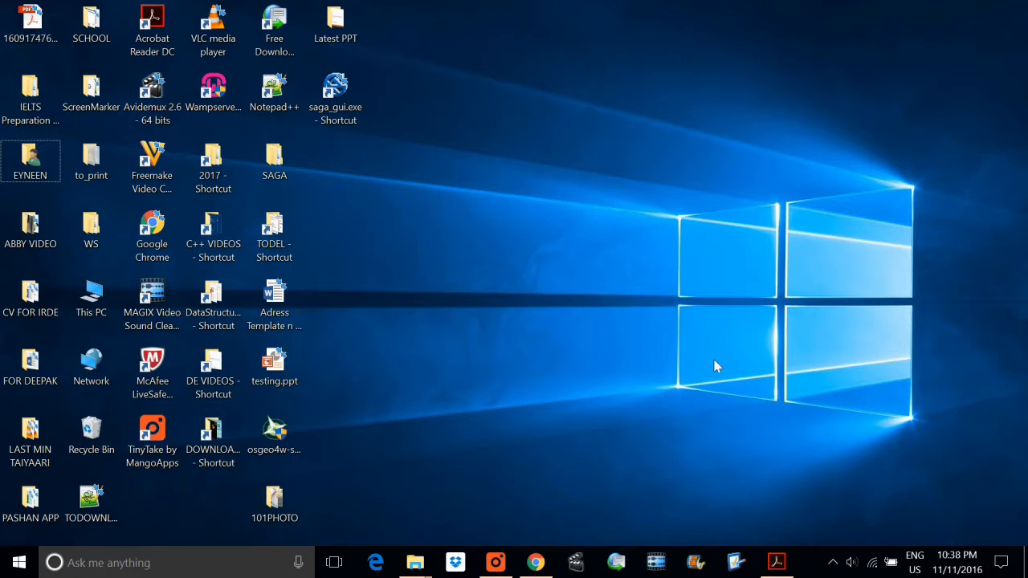
double_click(344, 104)
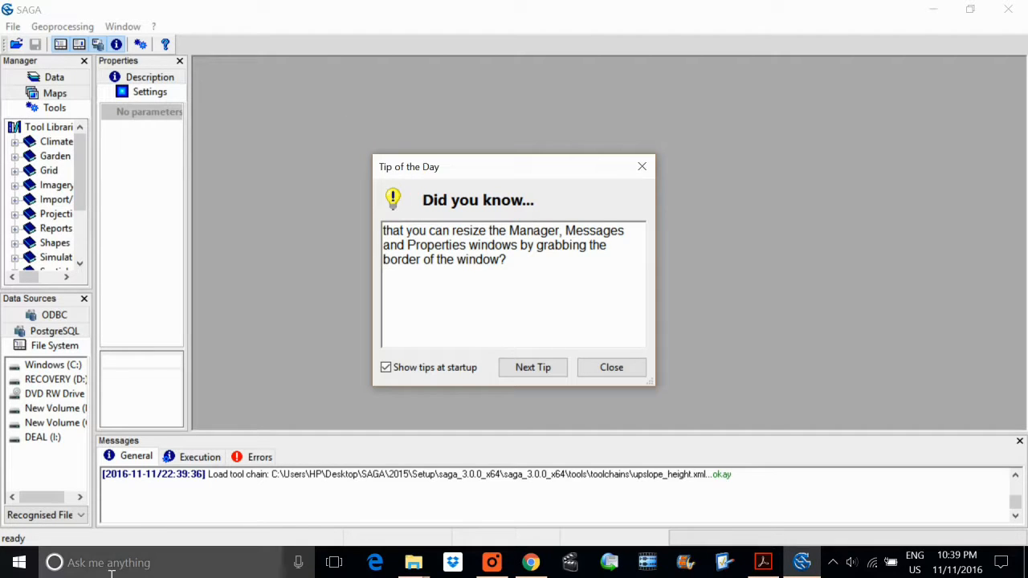
Step: Switch to File Explorer's Practical folder and open the IGET_RS_001 Data folder
click(415, 564)
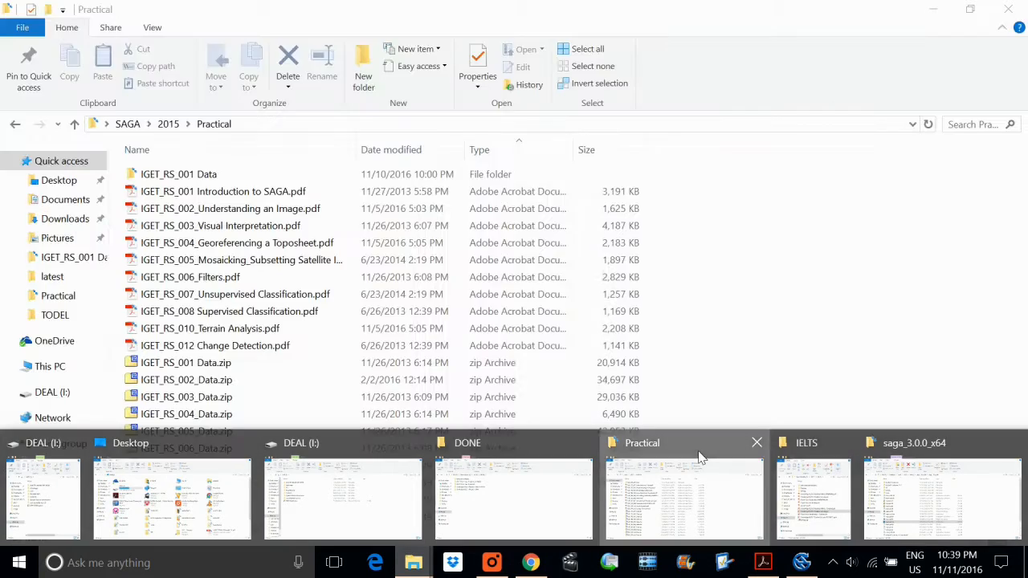
click(699, 458)
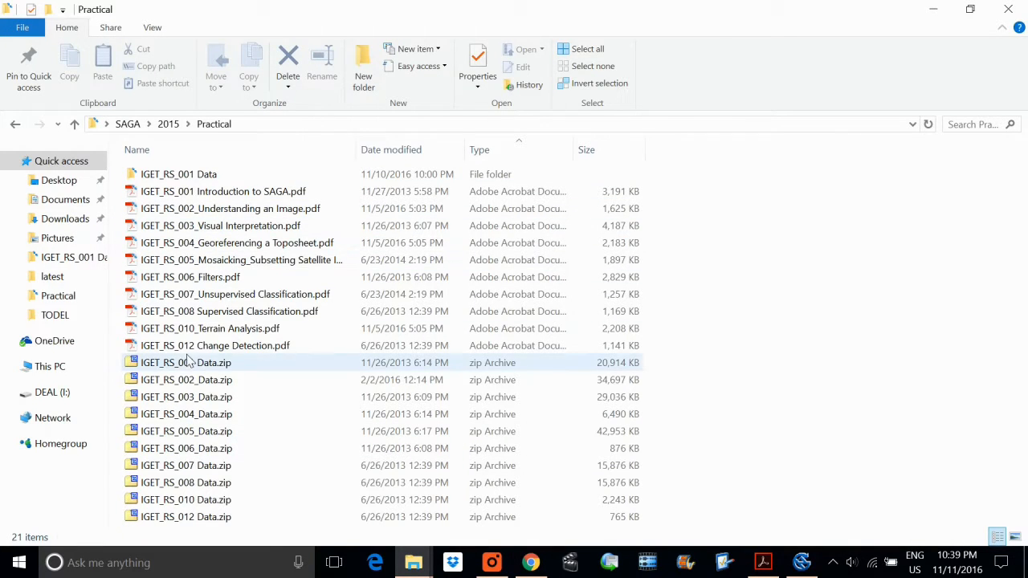
double_click(195, 176)
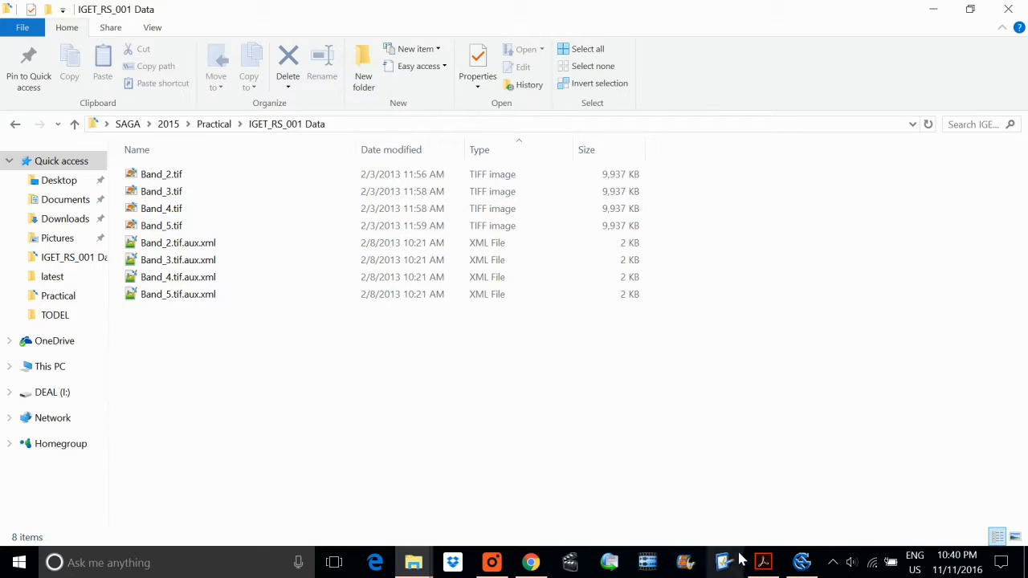
Step: Return to SAGA, close the Tip of the Day, and enlarge the Properties, Manager and Messages panels
click(801, 562)
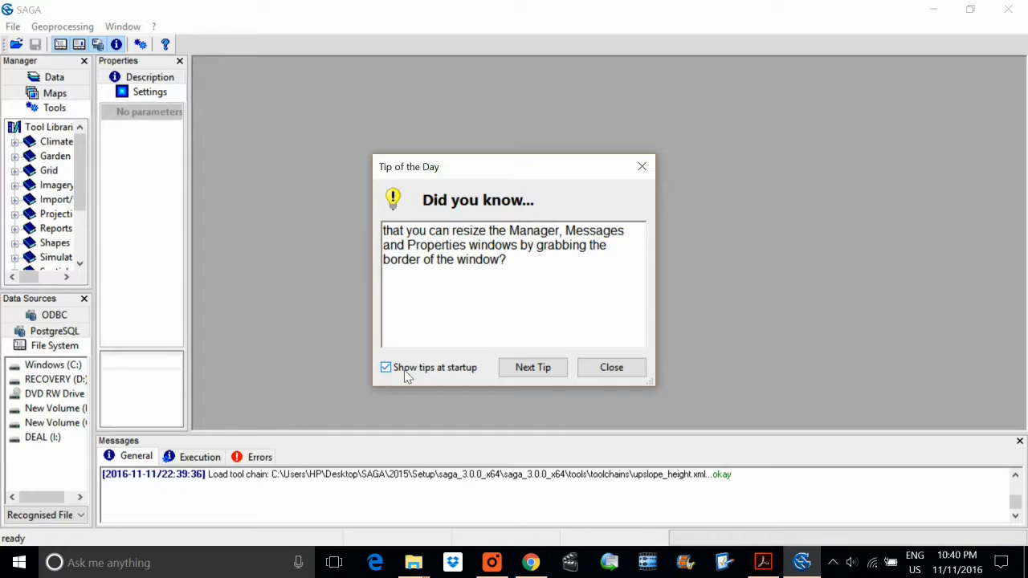
click(615, 367)
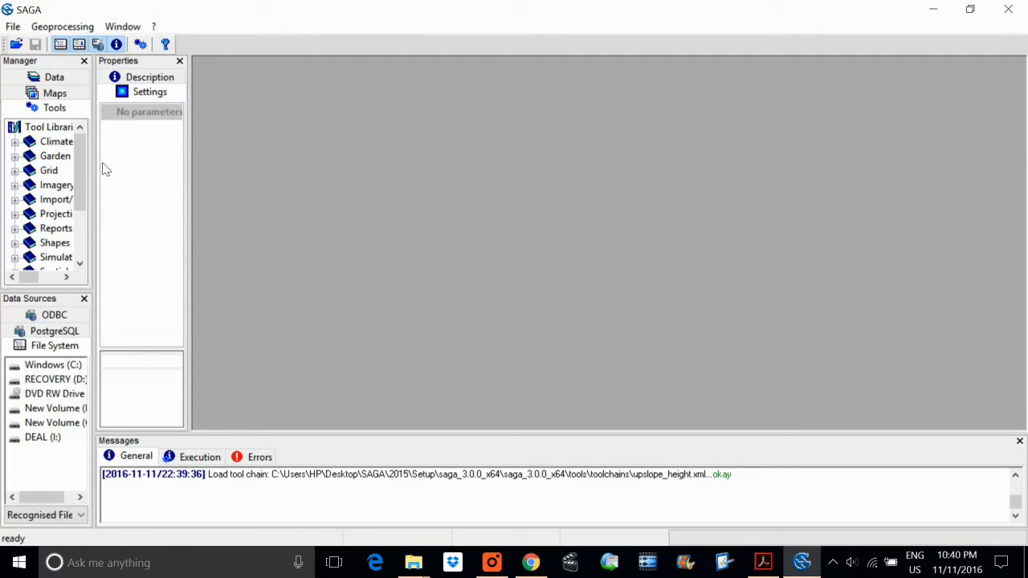
drag(194, 175, 290, 189)
drag(102, 202, 175, 207)
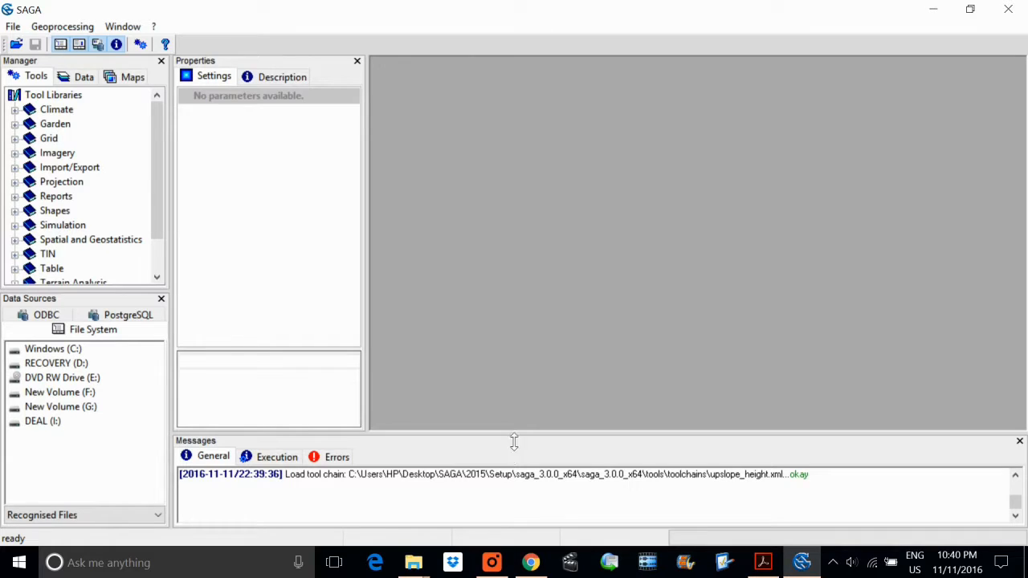
drag(521, 440, 518, 387)
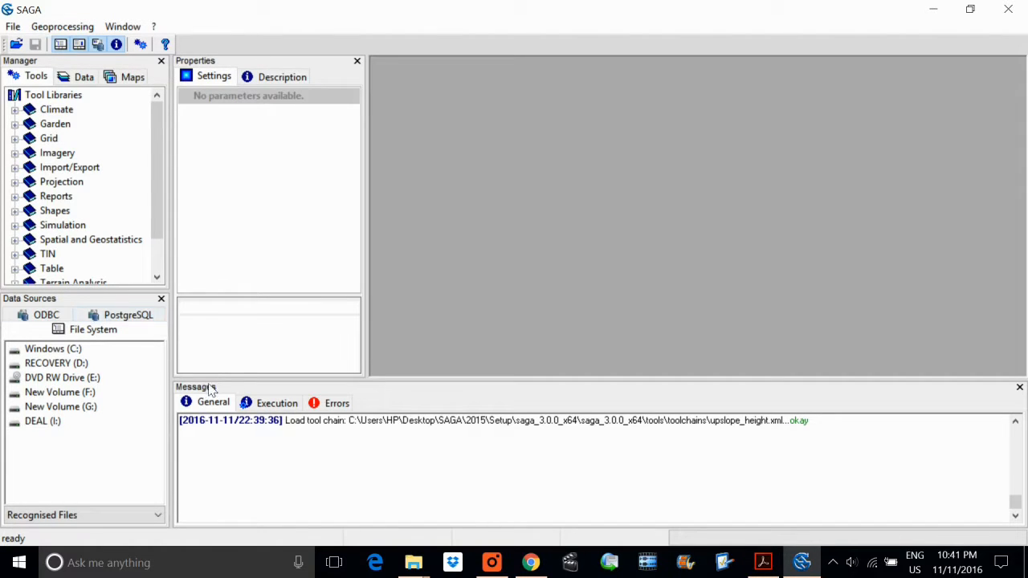
Step: View the Execution and Errors messages and the Description page of the properties
click(277, 403)
click(334, 403)
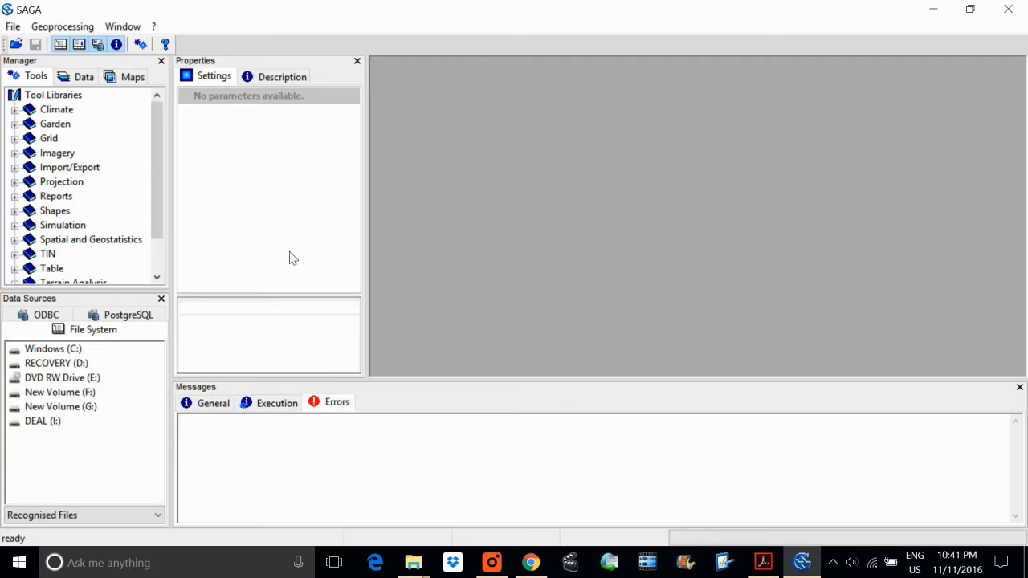
click(265, 76)
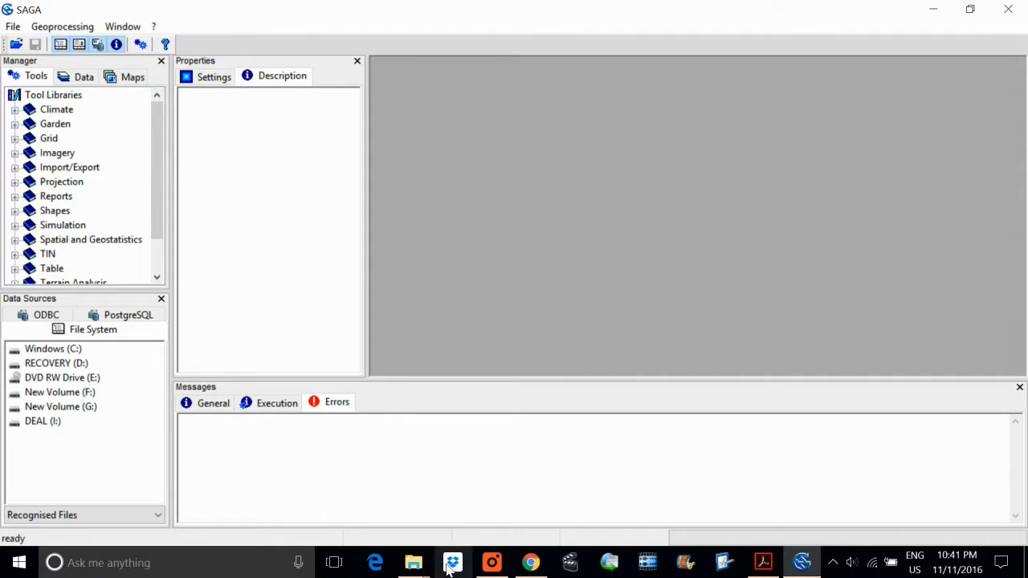
Step: Switch to File Explorer and copy the full path of the IGET_RS_001 Data folder
mouse_move(414, 562)
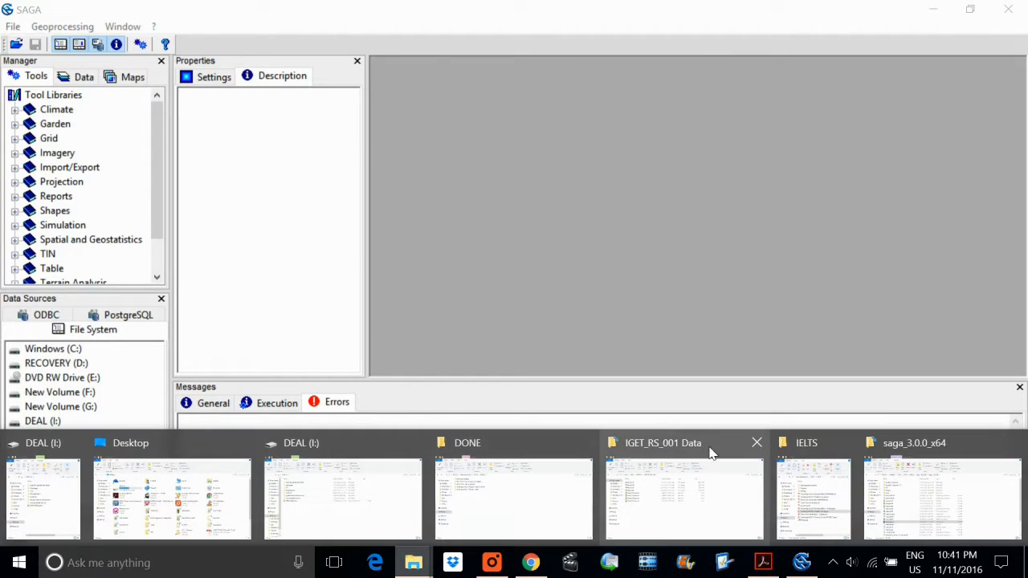
click(688, 454)
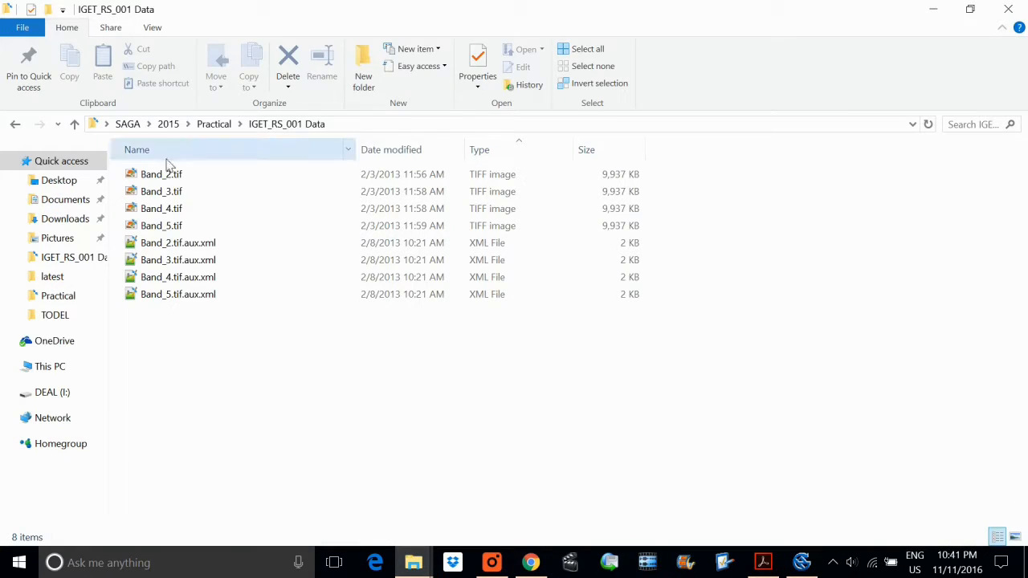
click(402, 124)
key(ctrl+c)
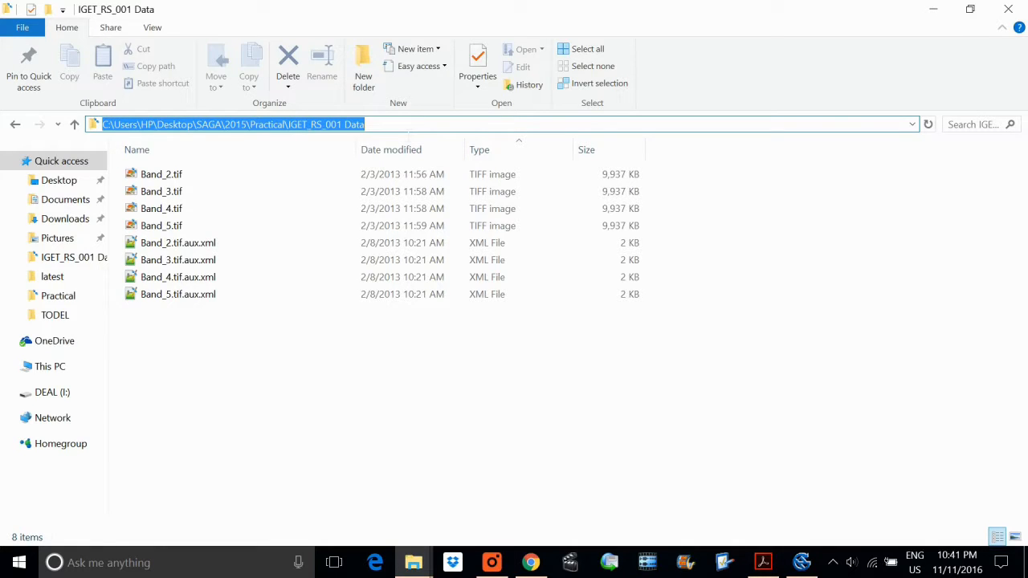
Step: Back in SAGA, start loading a grid and go to the copied IGET_RS_001 Data folder path
key(alt+Tab)
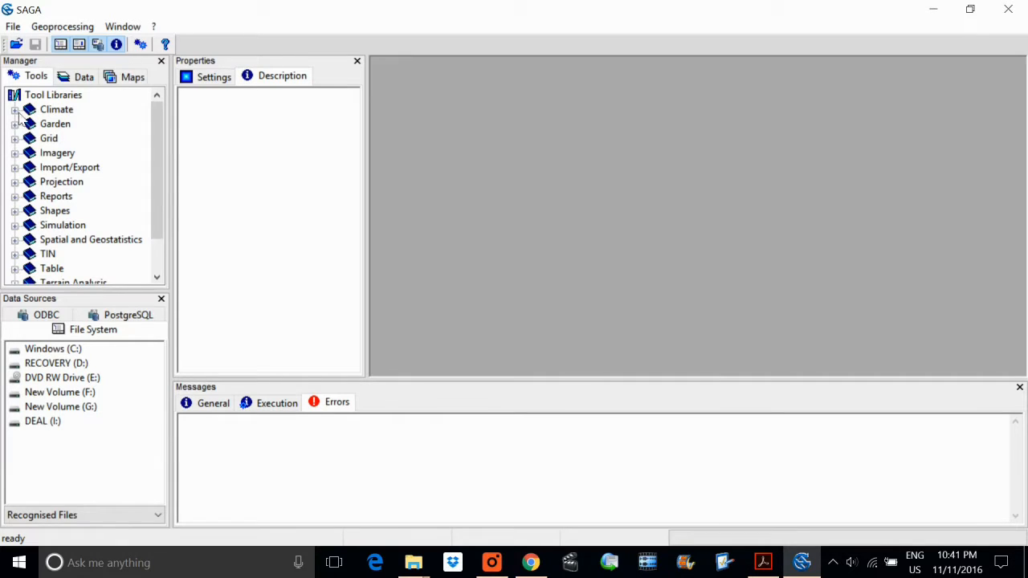
click(13, 27)
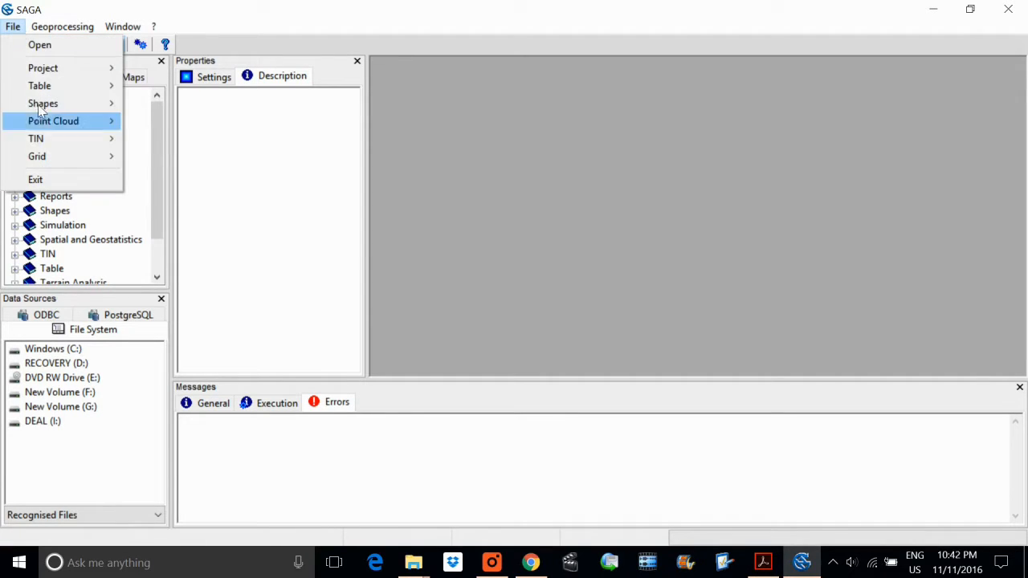
mouse_move(66, 157)
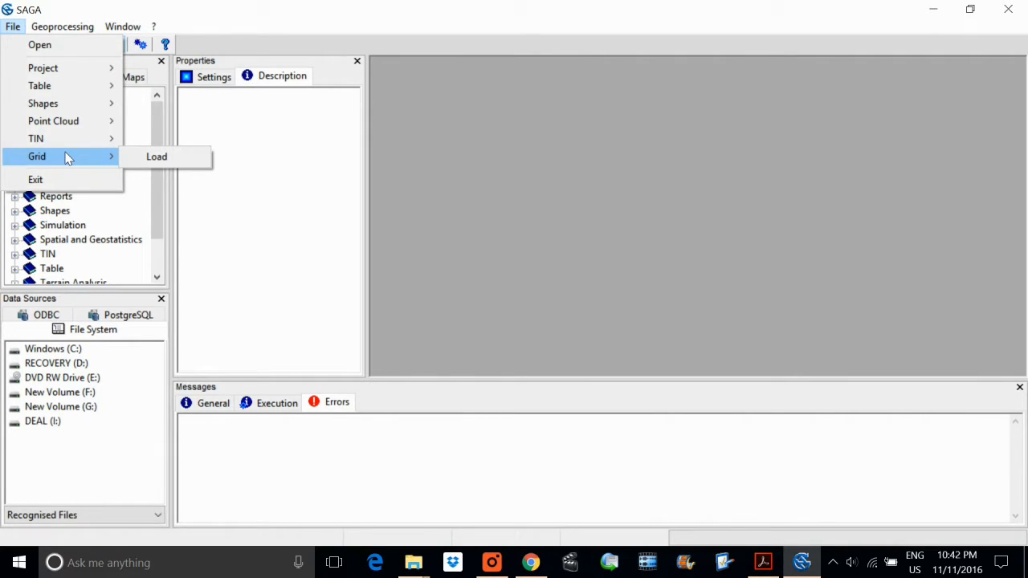
click(157, 156)
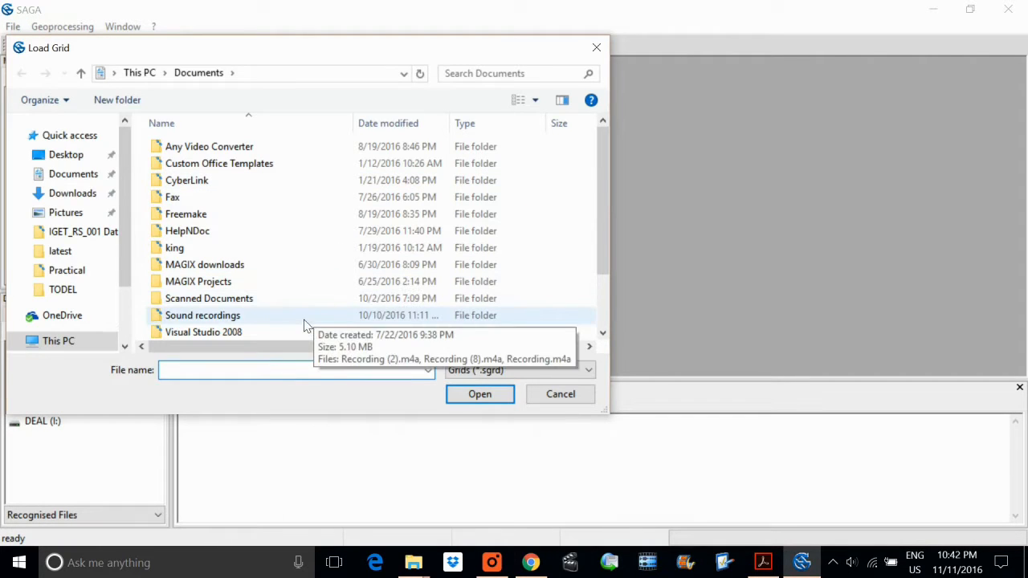
key(ctrl+v)
key(Return)
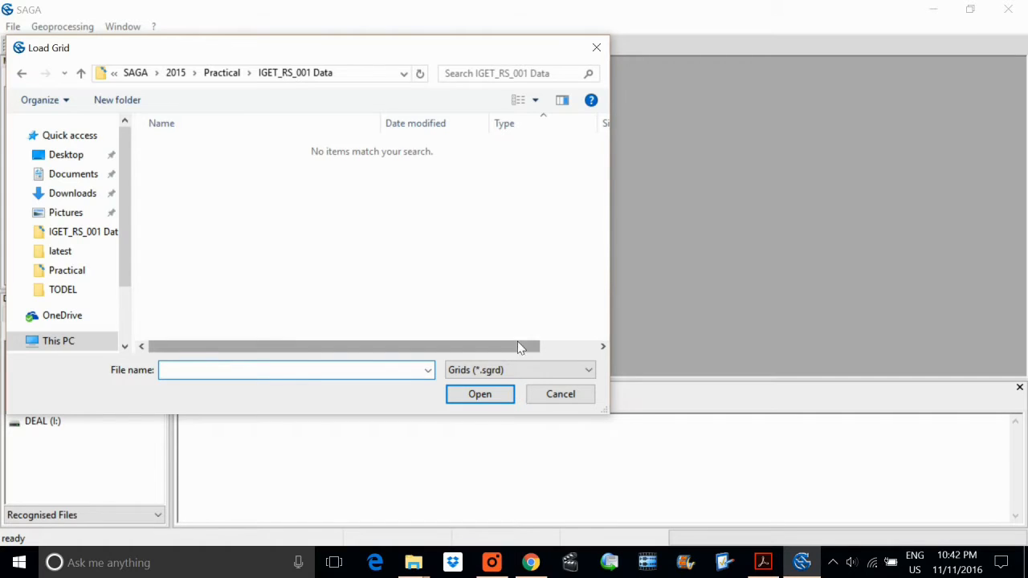
Step: Set the file filter to All Files and load Band_2.tif, Band_3.tif, Band_4.tif and Band_5.tif together
click(488, 374)
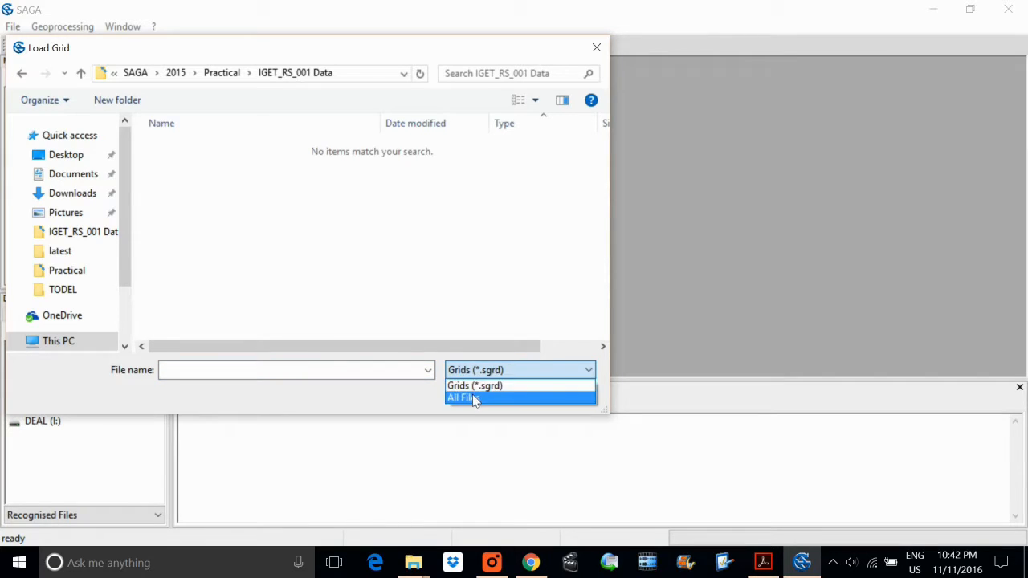
click(474, 399)
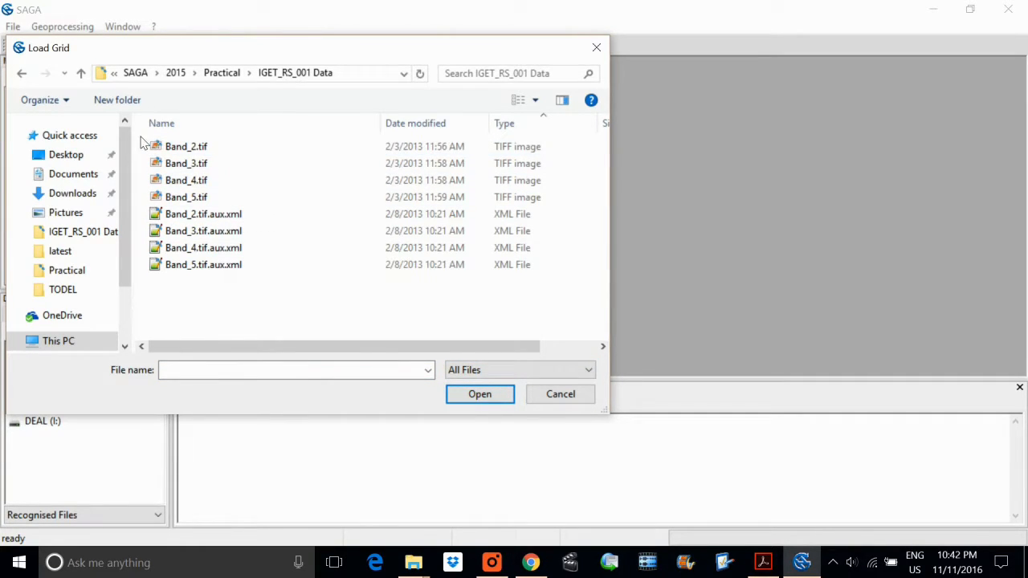
drag(143, 142, 173, 199)
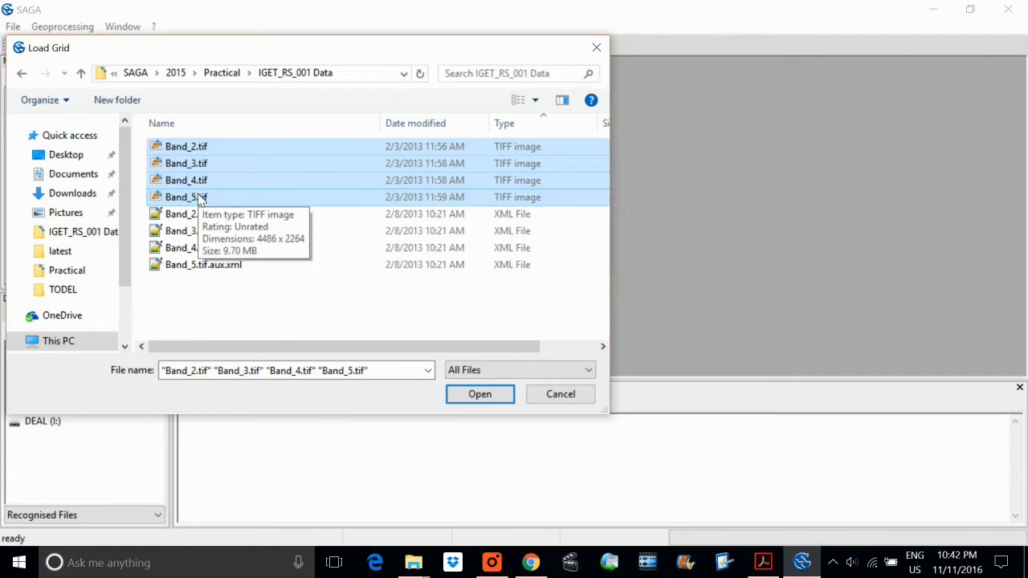
click(474, 393)
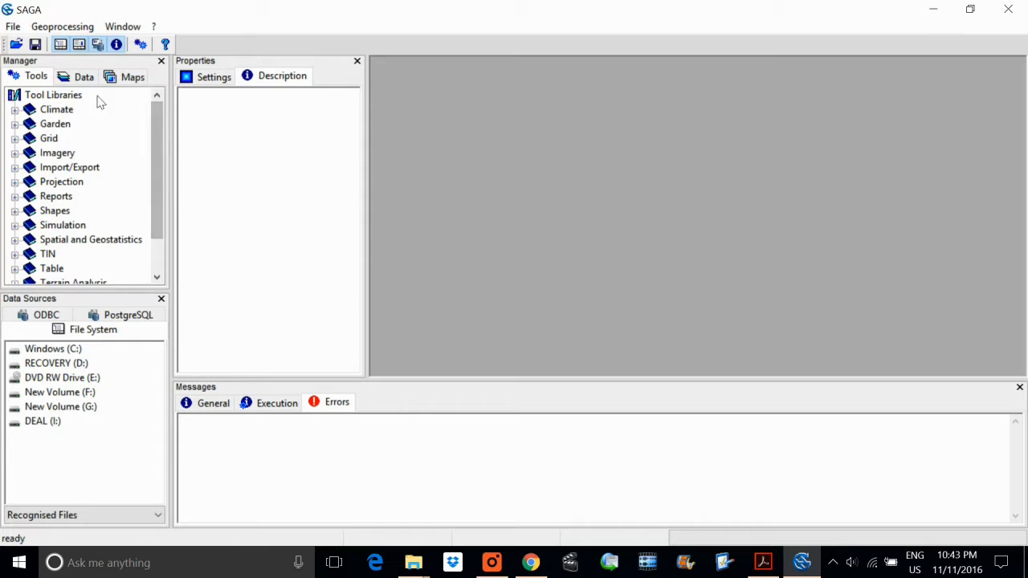
Step: Show the loaded grids in a wider Manager panel, then display Band_2 in an enlarged map window
click(79, 78)
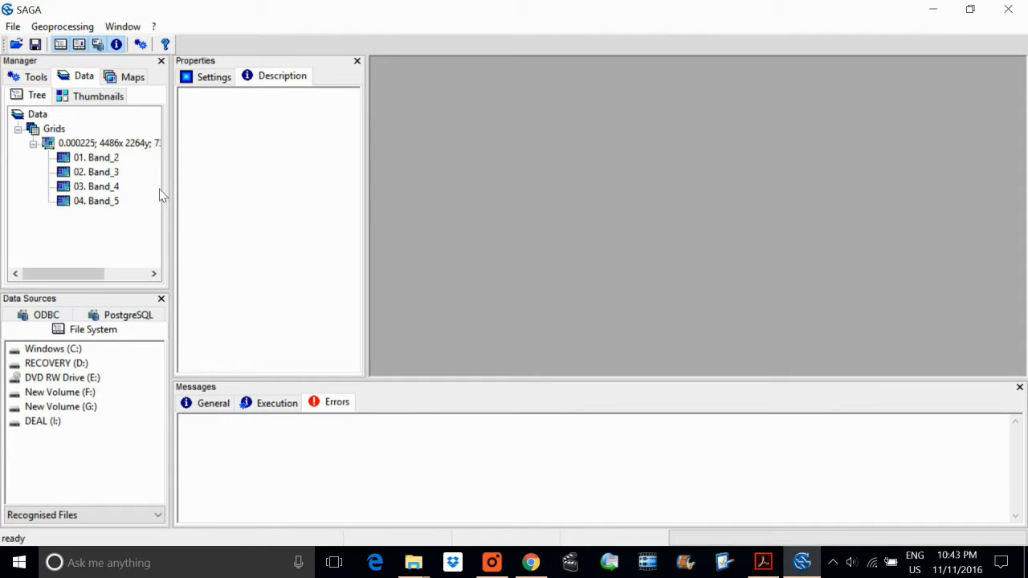
drag(180, 196, 273, 216)
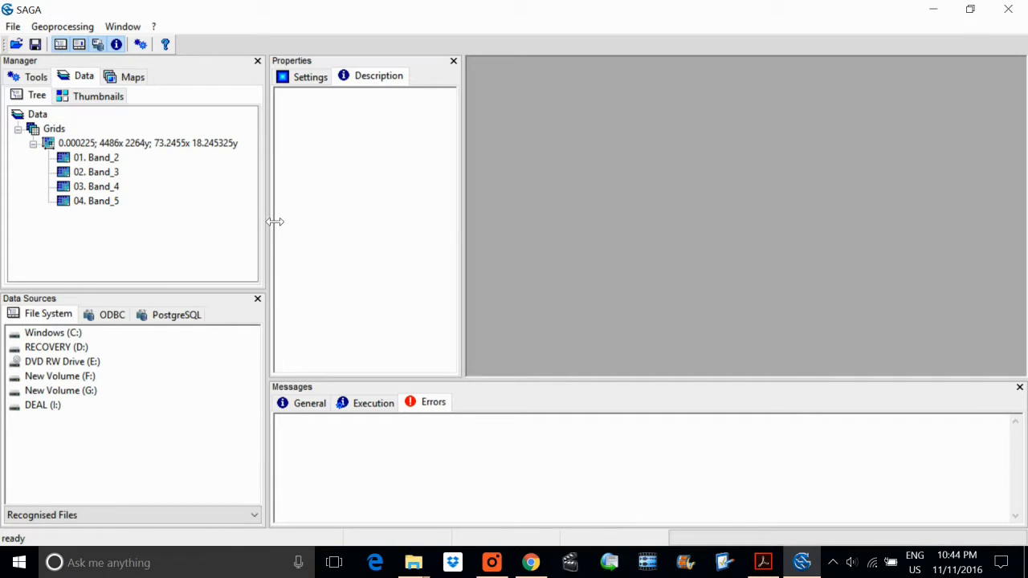
double_click(103, 162)
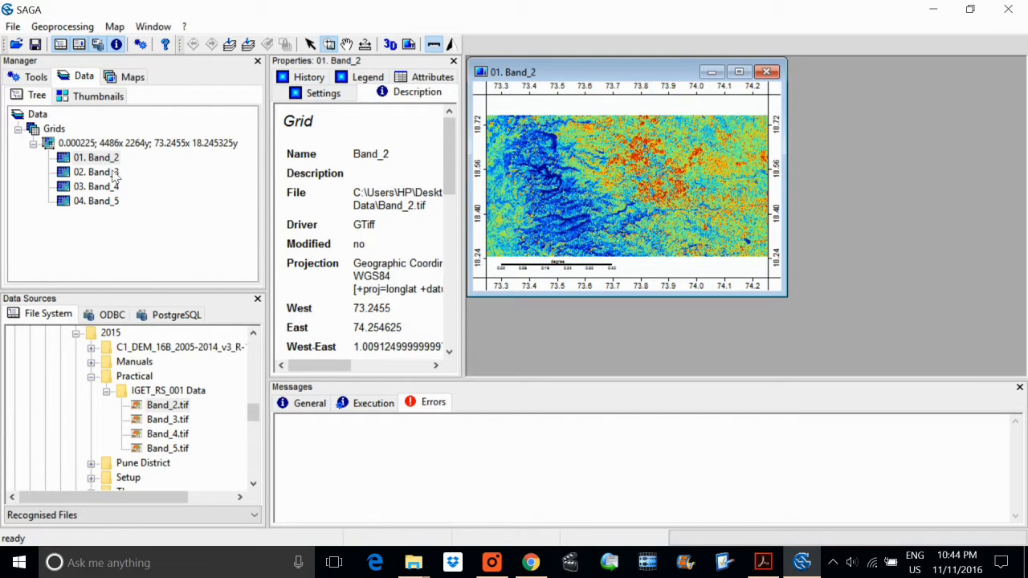
drag(790, 302, 874, 424)
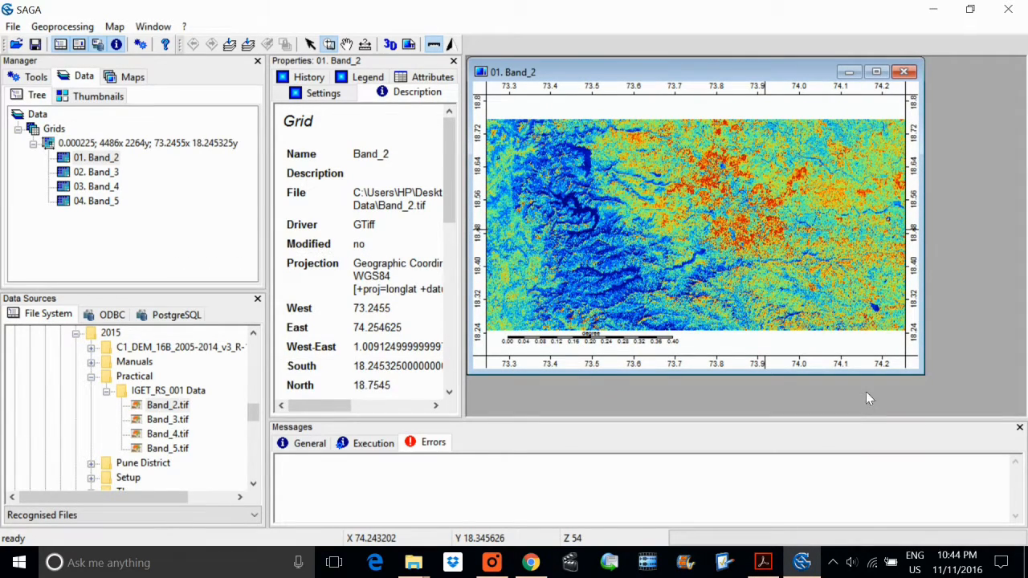
drag(923, 374, 954, 410)
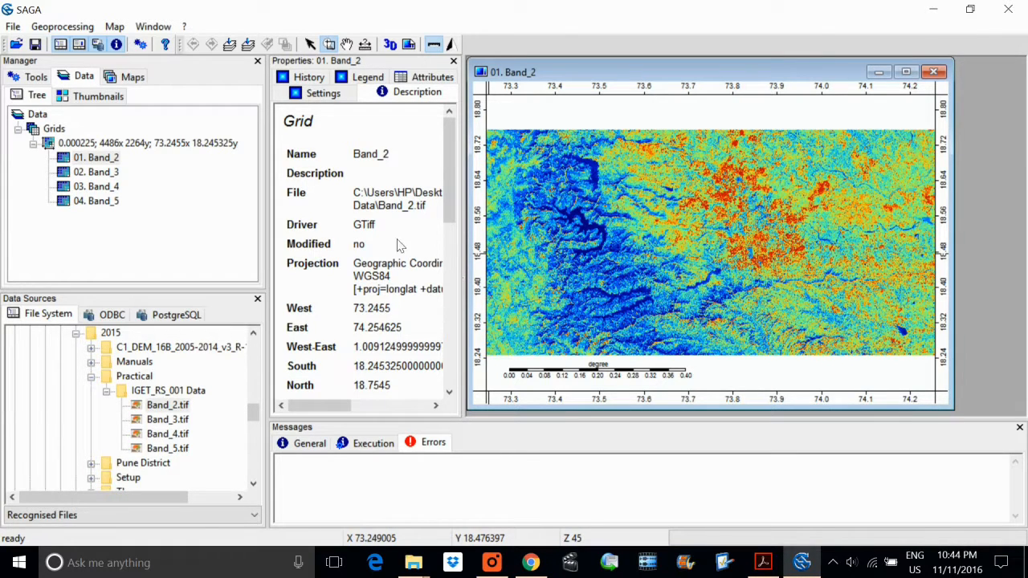
Step: Look through Band_2's history, legend, description, attributes and settings in its properties
click(312, 78)
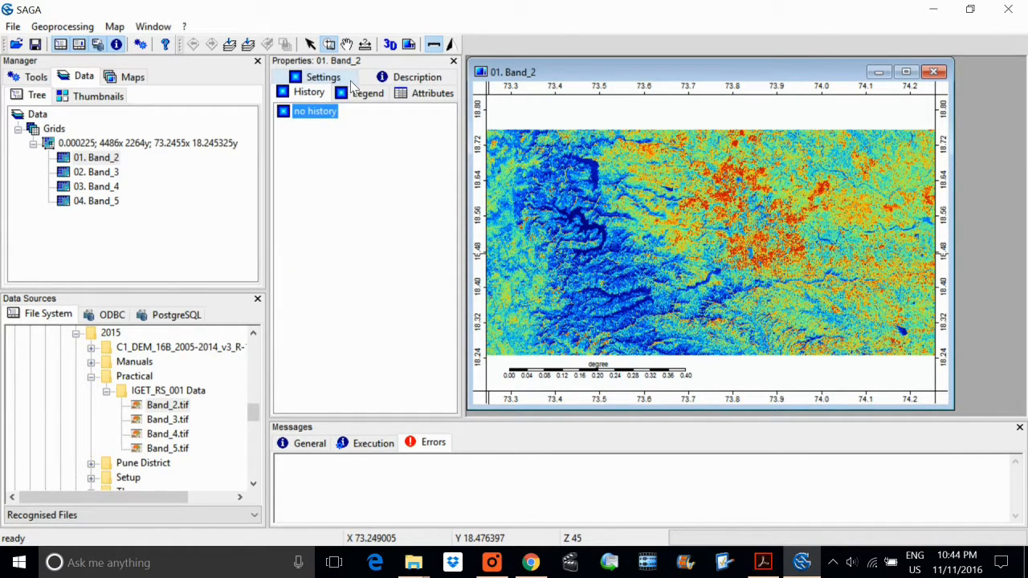
click(340, 80)
click(370, 82)
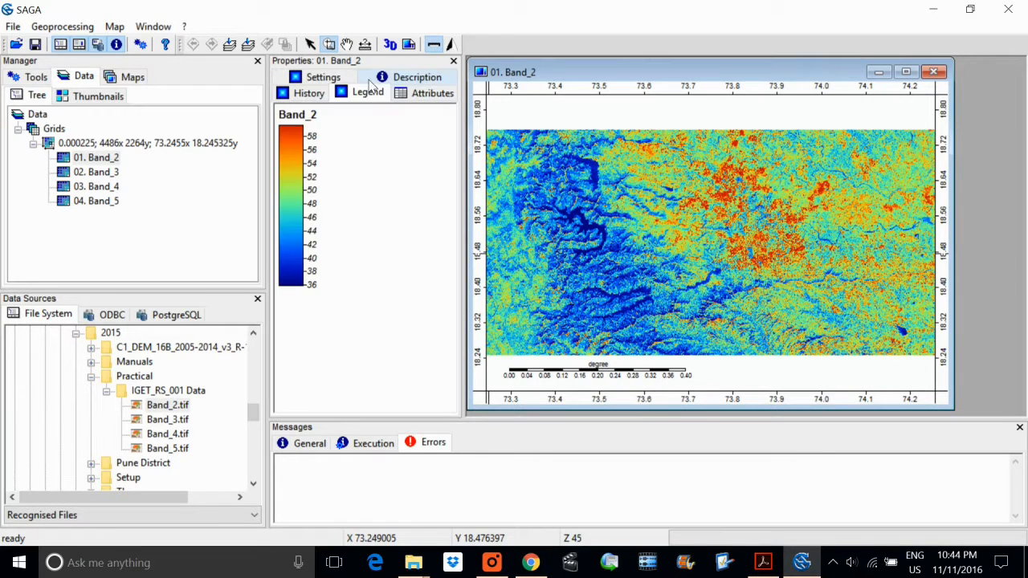
click(416, 78)
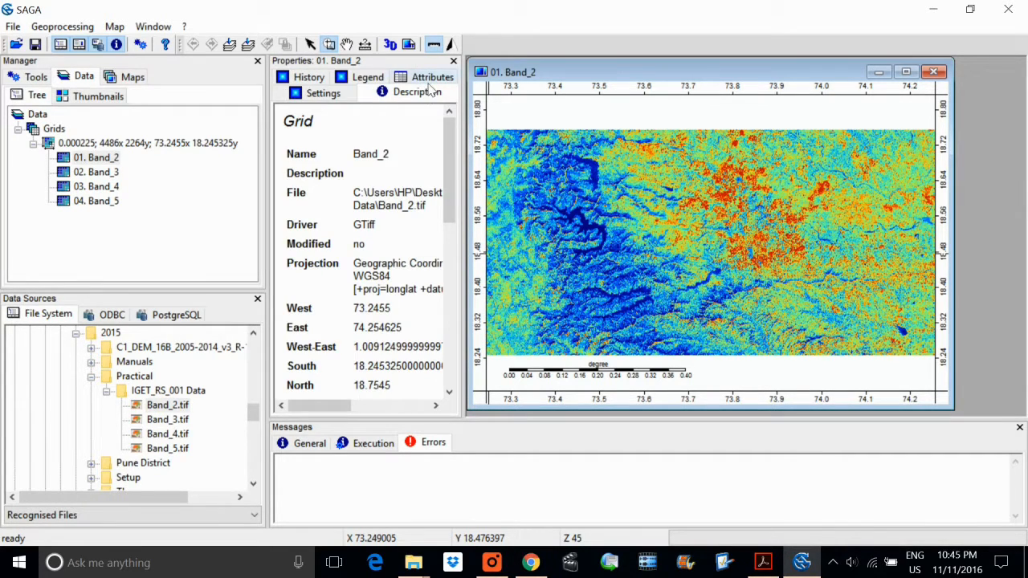
click(432, 77)
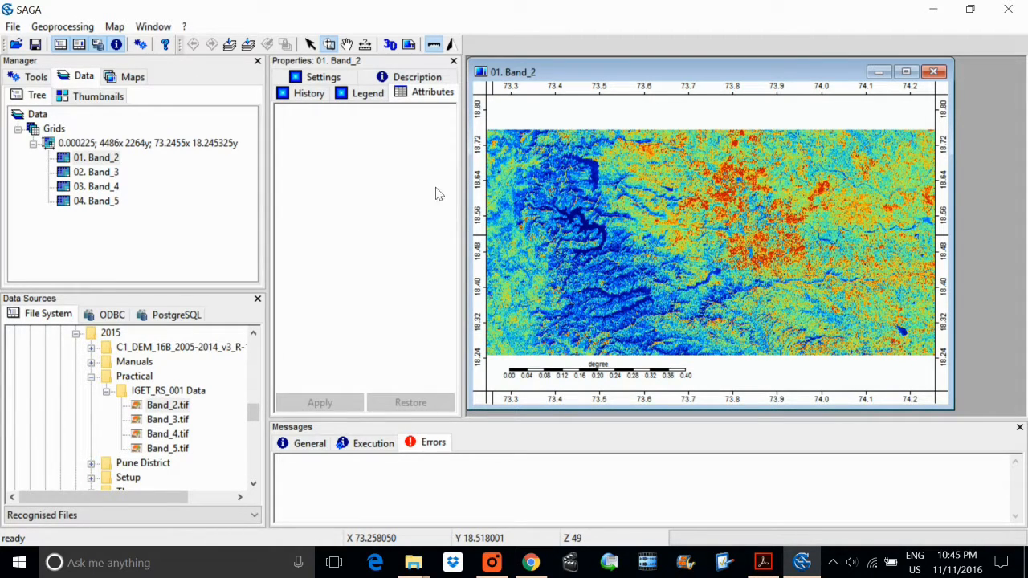
click(323, 76)
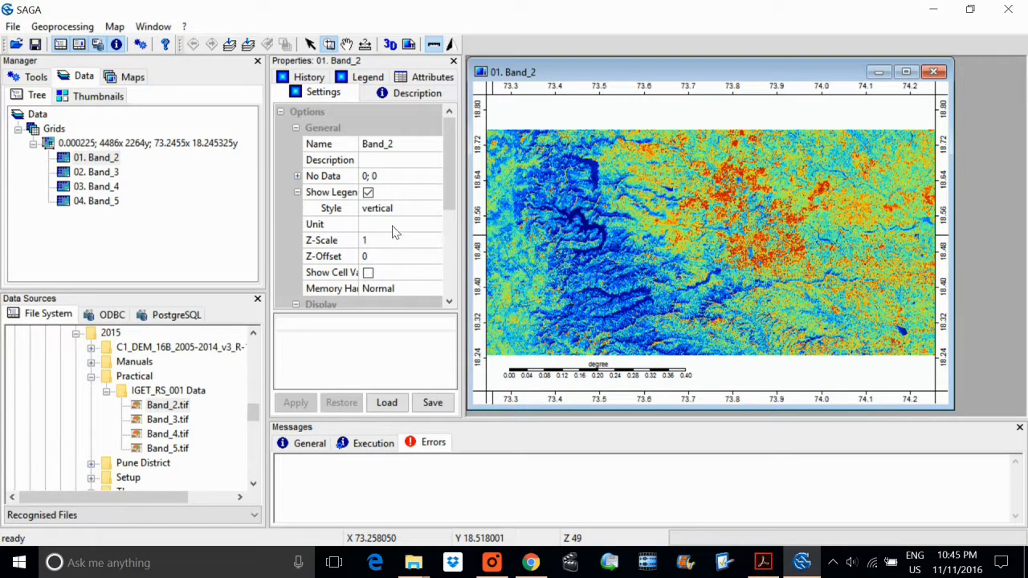
Step: Widen the Properties panel, narrow the Manager panel, and read Band_2's description, including its projection, extent and cell size
click(399, 93)
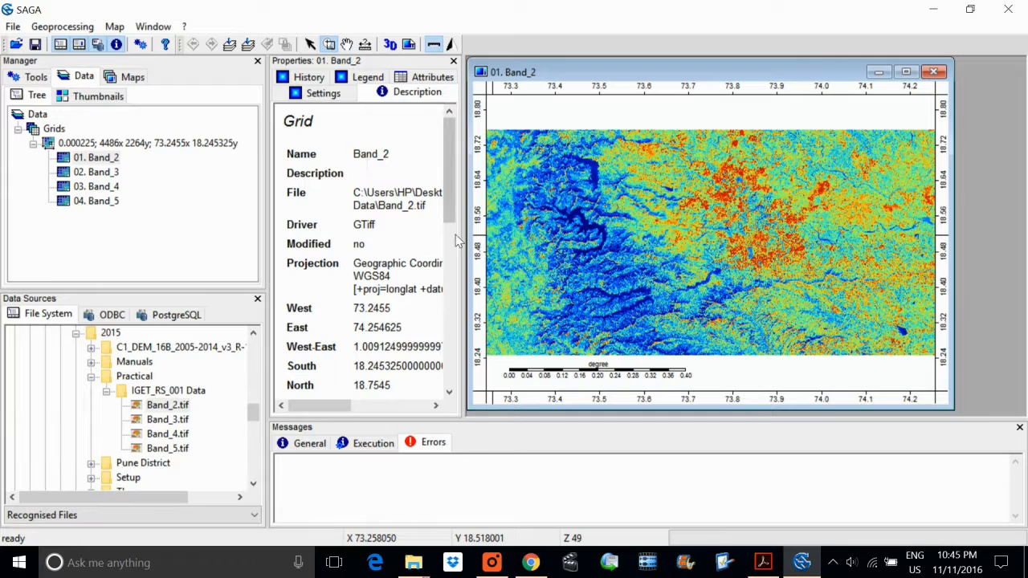
drag(464, 240, 560, 255)
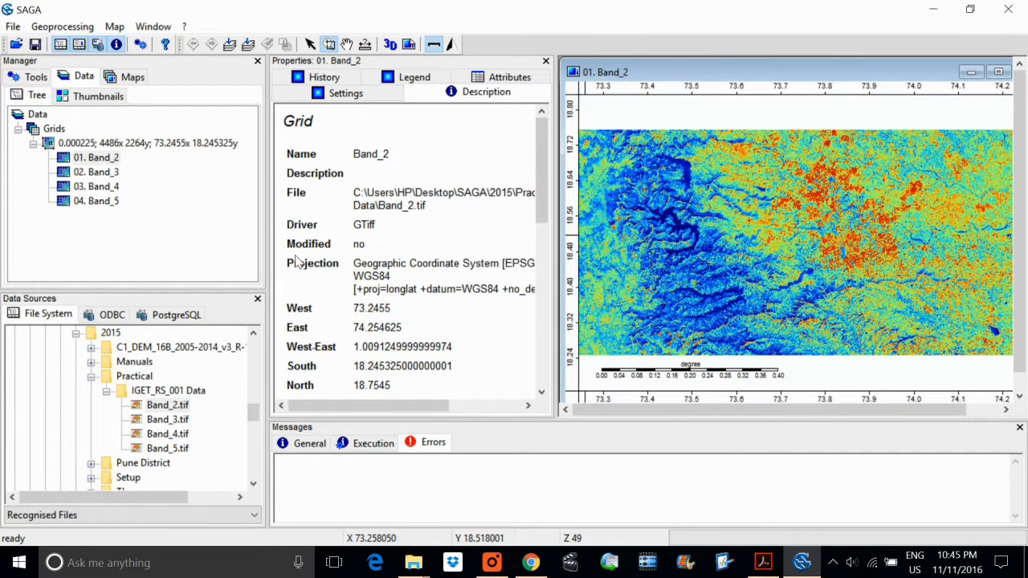
drag(275, 247, 193, 248)
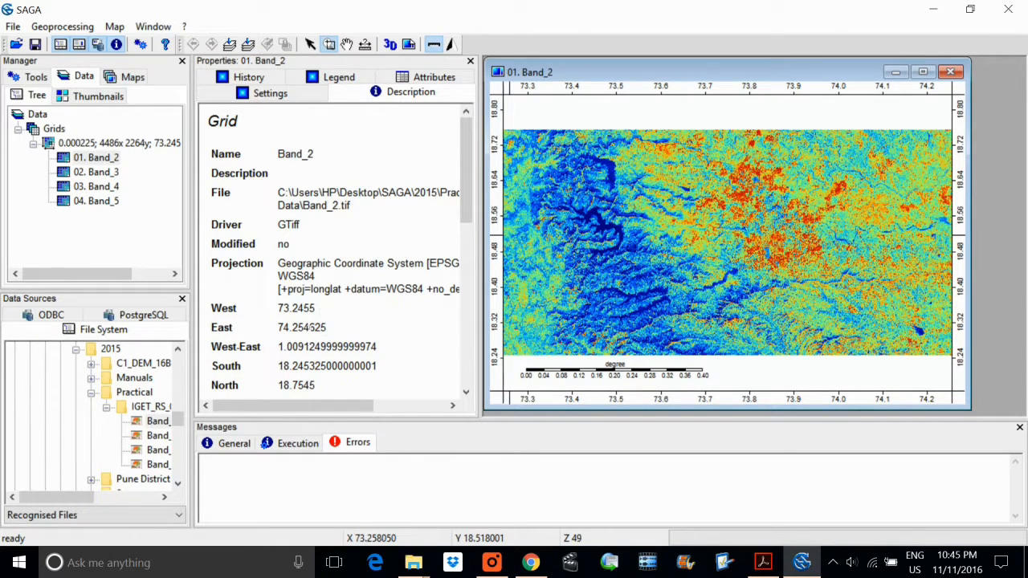
scroll(305, 304, down, 2)
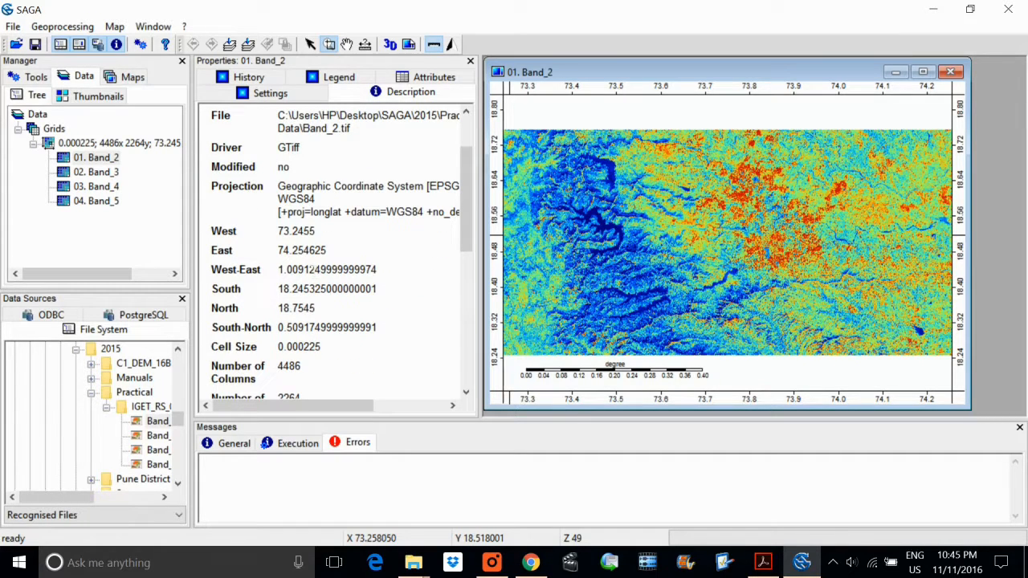
Step: Look through Band_2's legend, history and attributes in its properties, and view the available geoprocessing tool categories
click(362, 77)
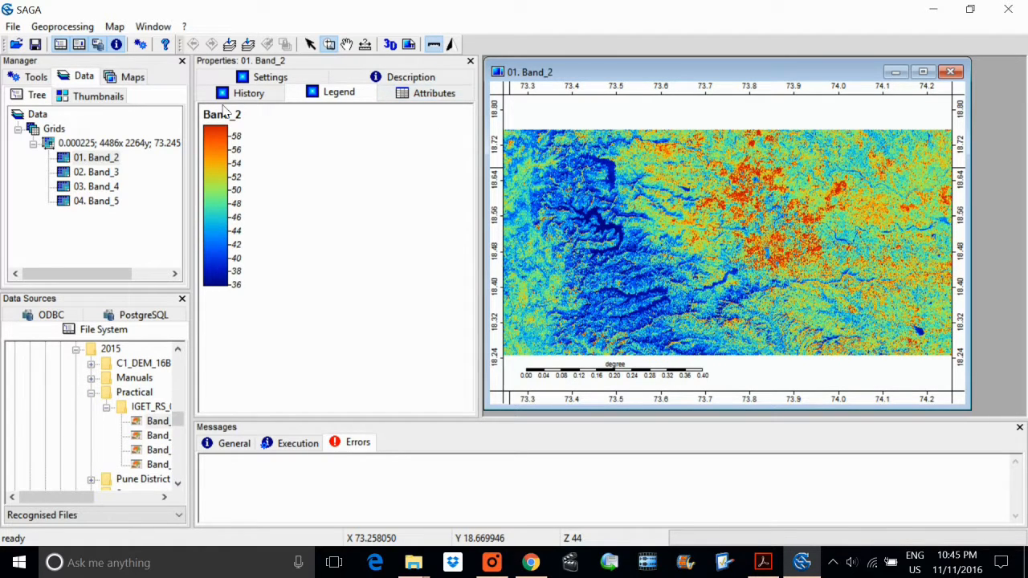
click(248, 94)
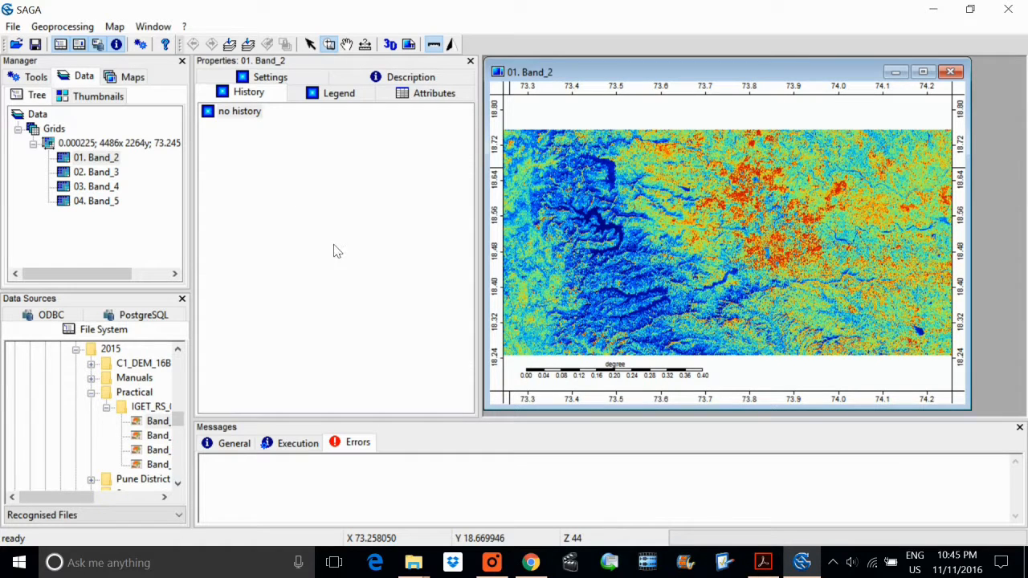
click(430, 94)
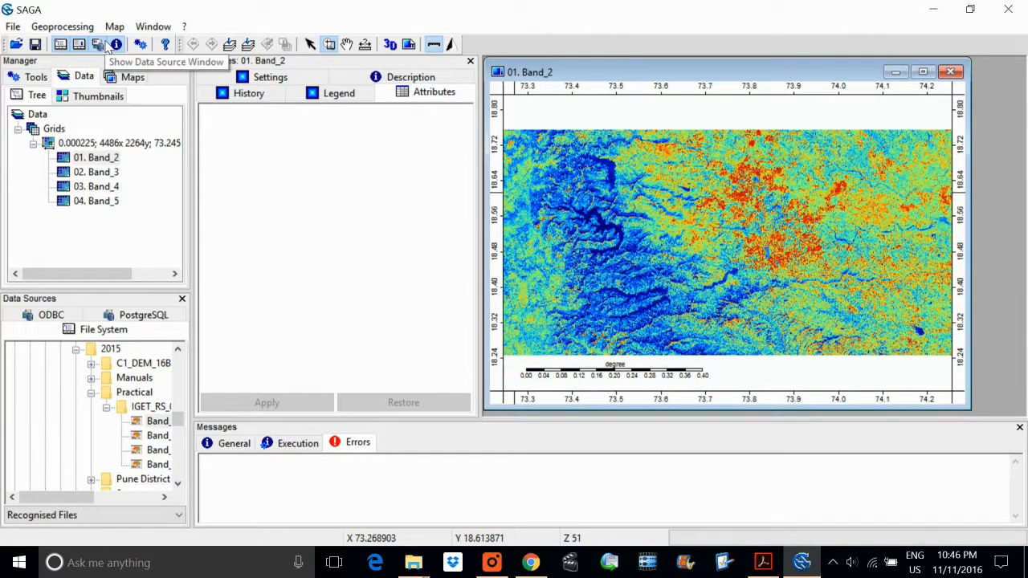
click(54, 27)
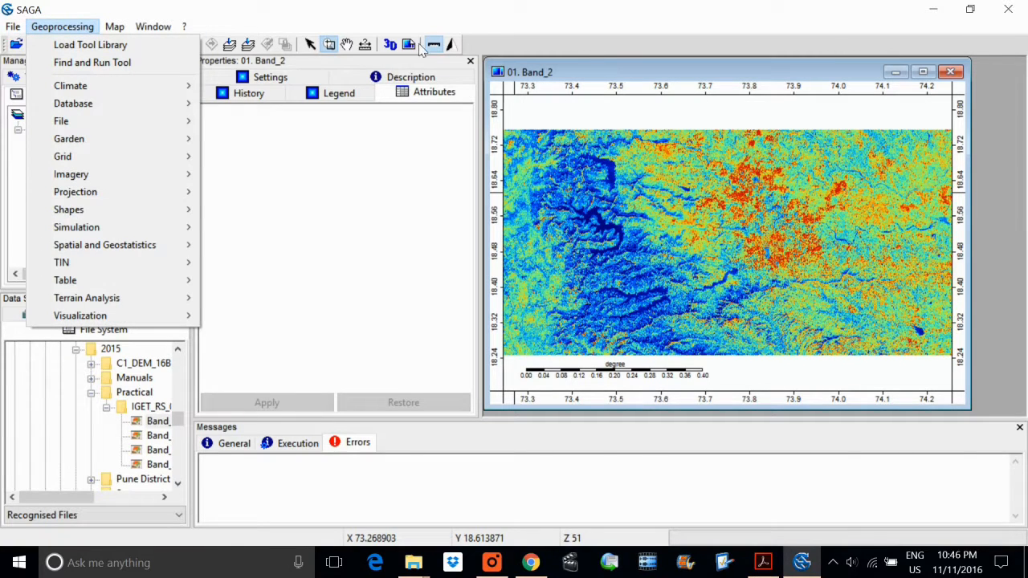
click(487, 44)
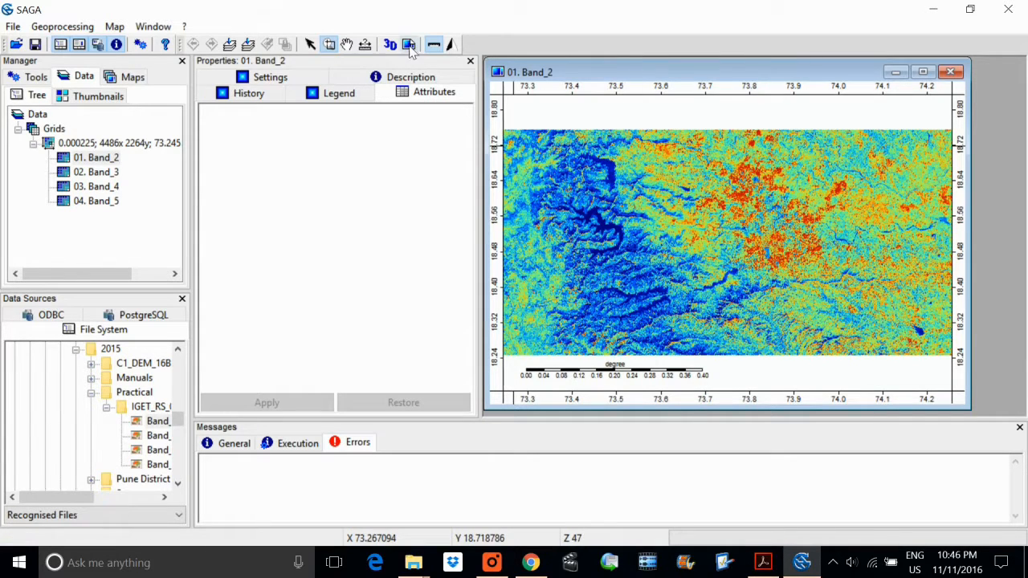
Step: Zoom into the Band_2 map until individual cells can be distinguished, and widen its map window
click(330, 45)
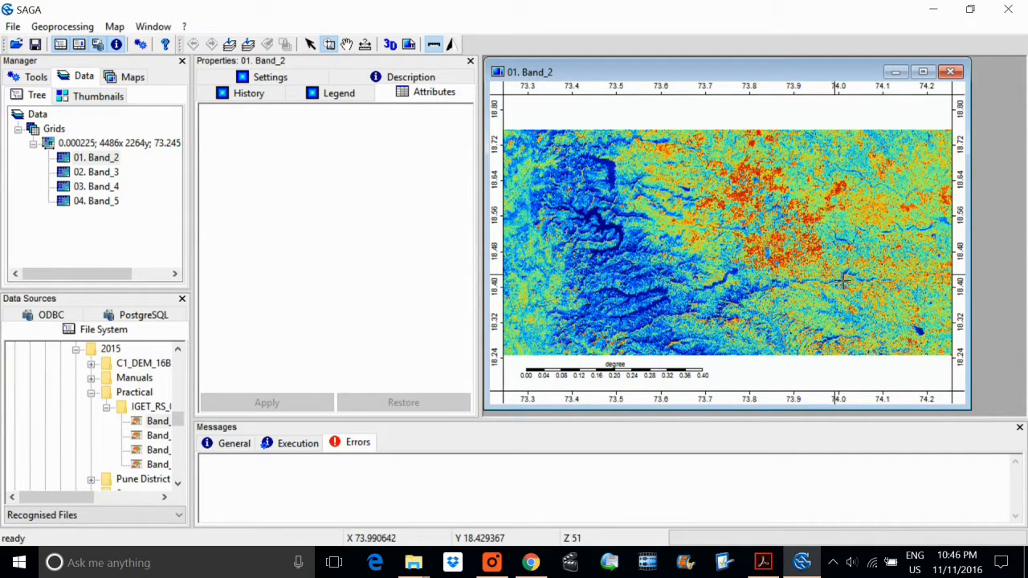
drag(735, 270, 735, 271)
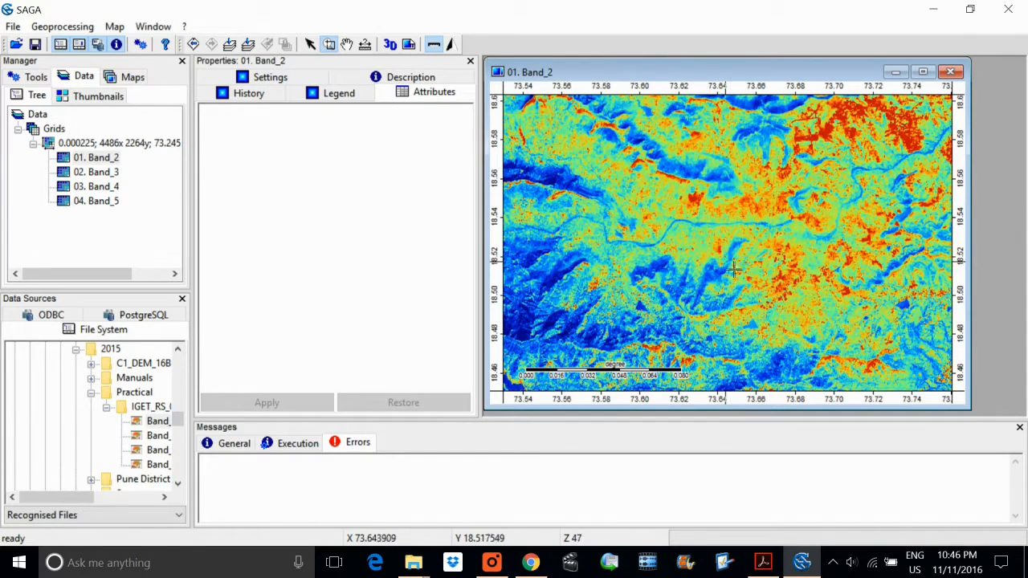
drag(676, 193, 771, 296)
mouse_move(646, 205)
mouse_down()
mouse_move(762, 296)
mouse_move(732, 256)
mouse_up()
drag(640, 180, 710, 264)
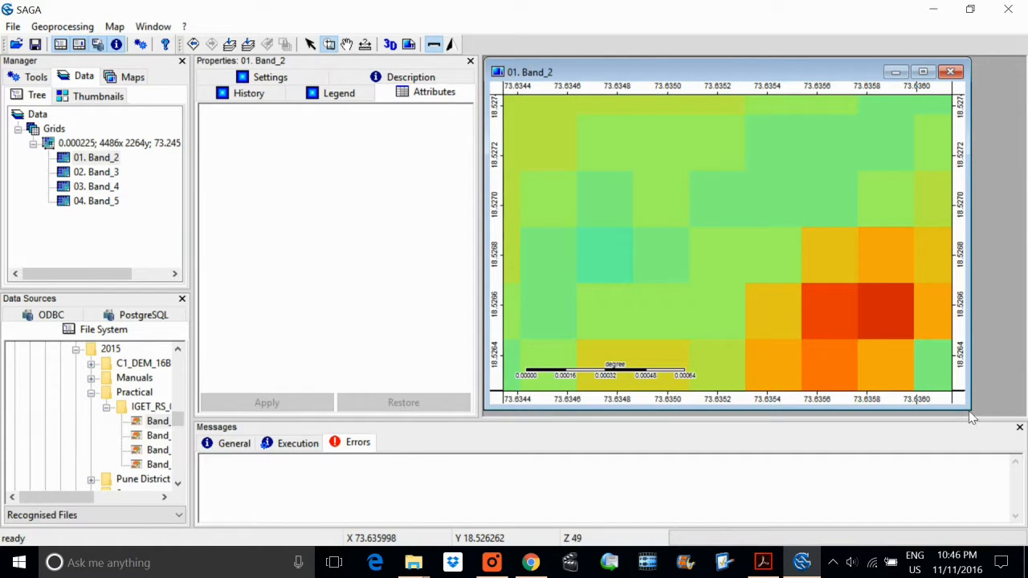
drag(970, 411, 1023, 416)
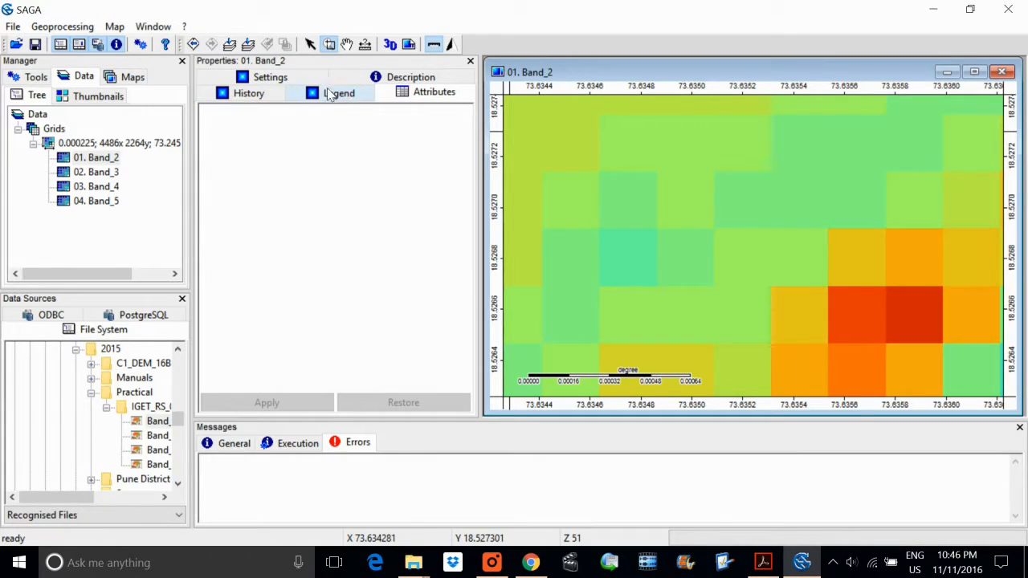
Step: Enlarge the list of Band_2's settings and enable Show Cell Values
click(271, 78)
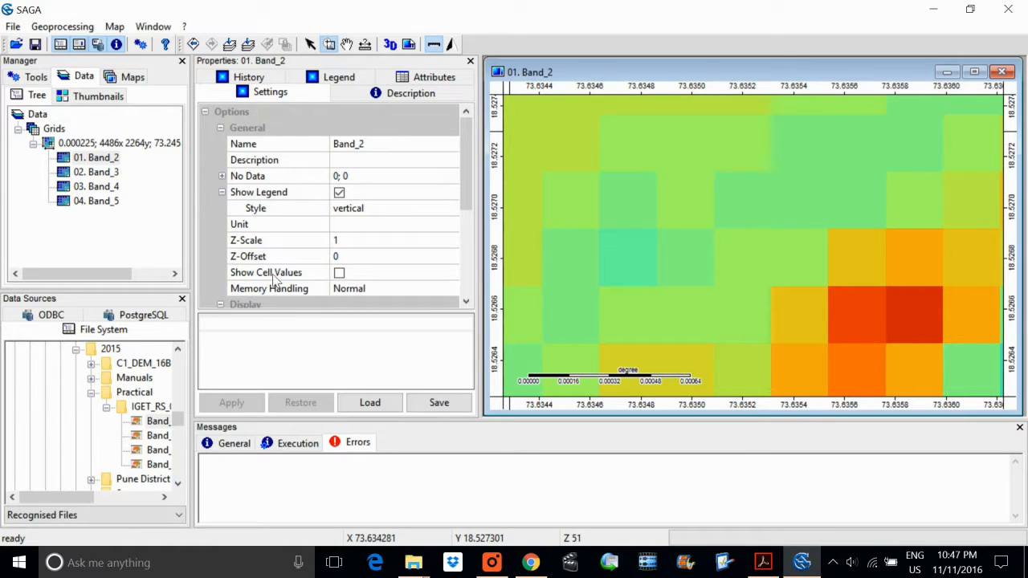
drag(282, 321, 287, 364)
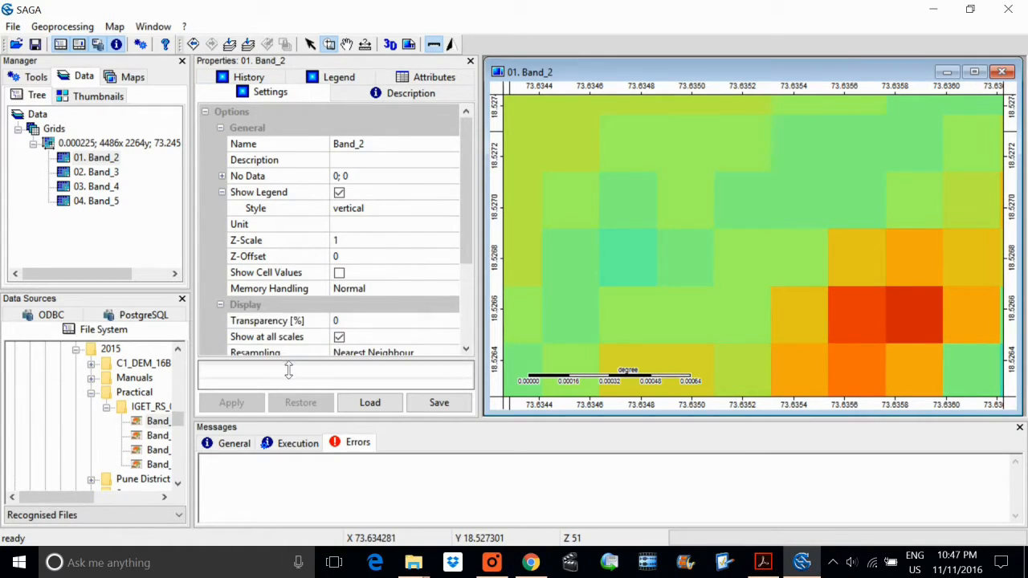
click(339, 272)
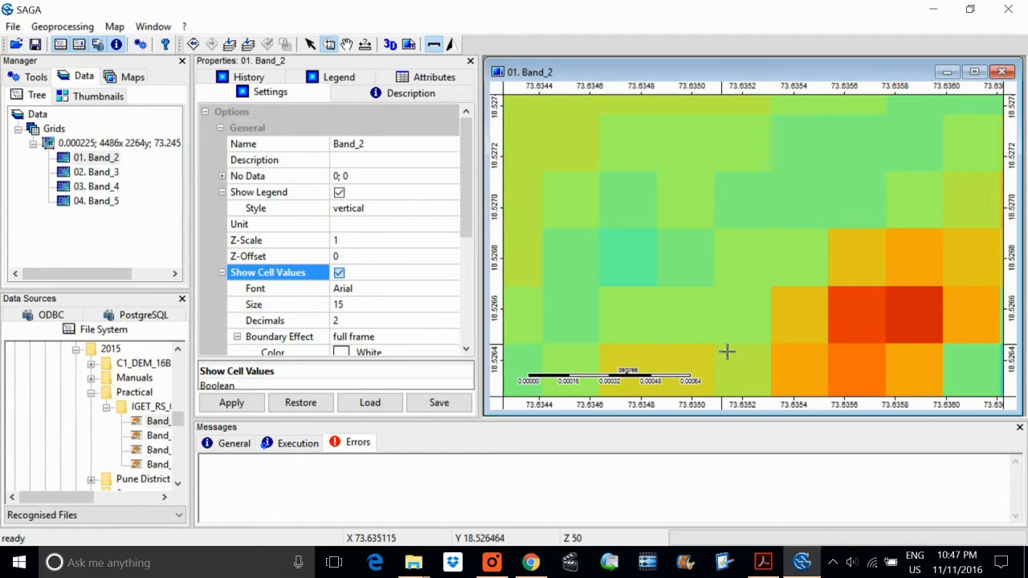
Step: Recheck that Show Cell Values is enabled for Band_2 and apply the setting to the zoomed-in map
click(727, 309)
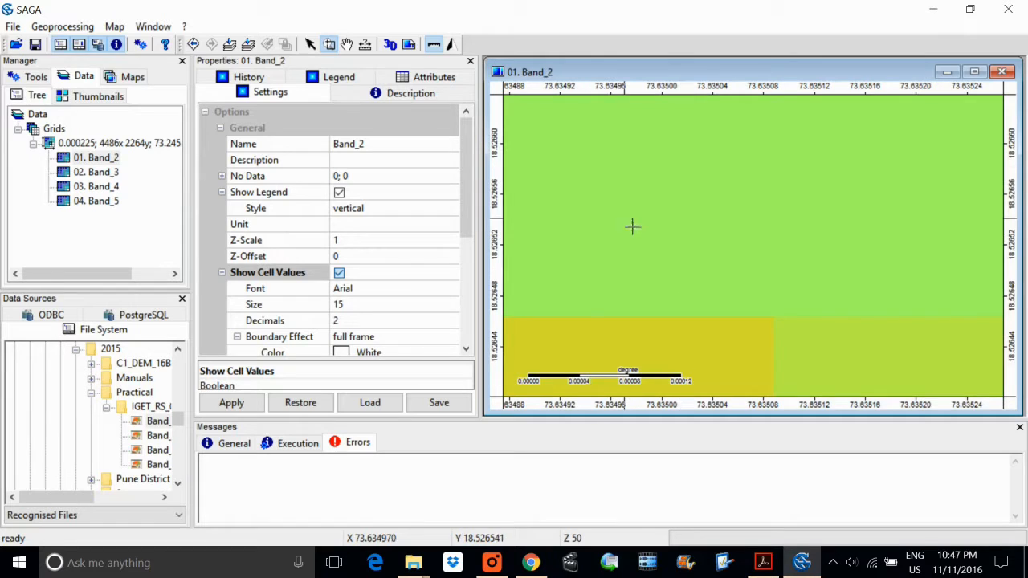
scroll(768, 277, down, 4)
scroll(801, 284, up, 1)
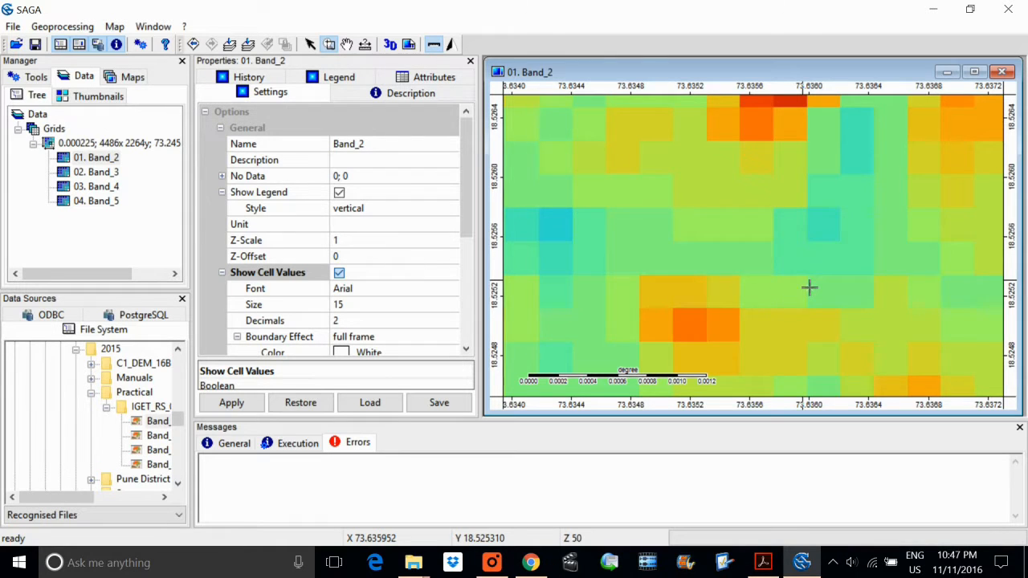
scroll(839, 293, down, 3)
scroll(839, 295, up, 2)
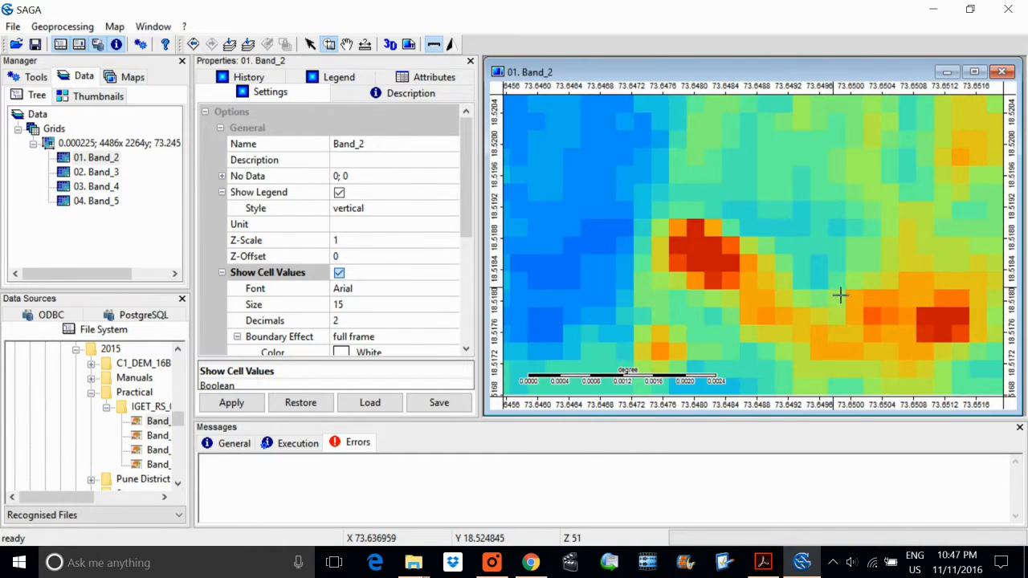
scroll(839, 293, up, 4)
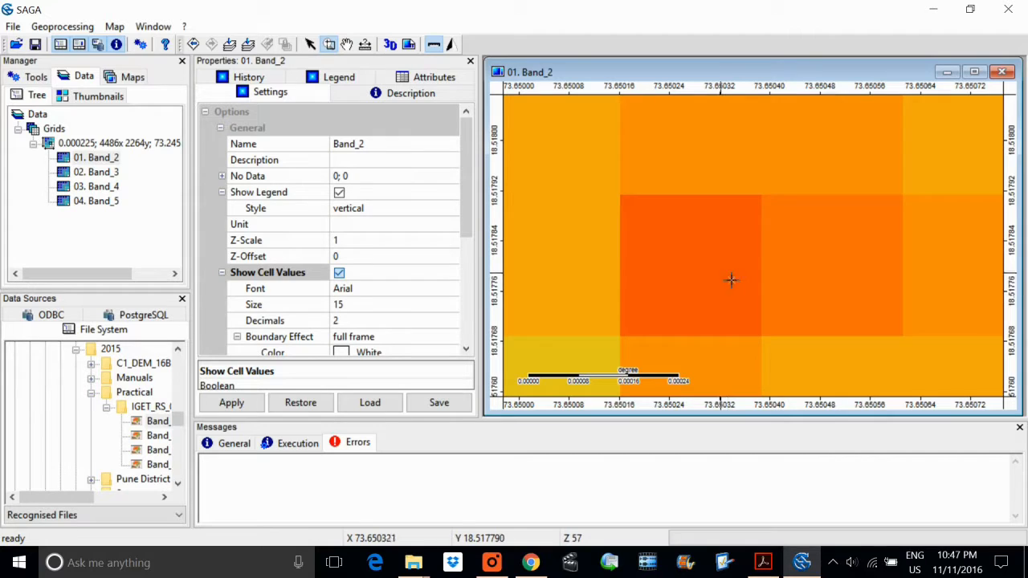
click(339, 273)
scroll(808, 269, down, 1)
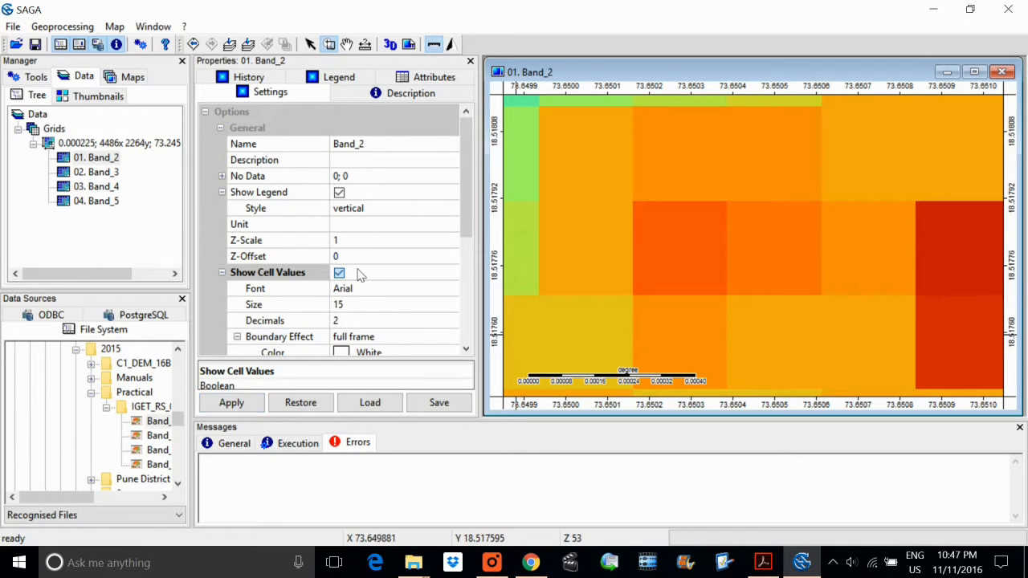
click(339, 274)
click(340, 273)
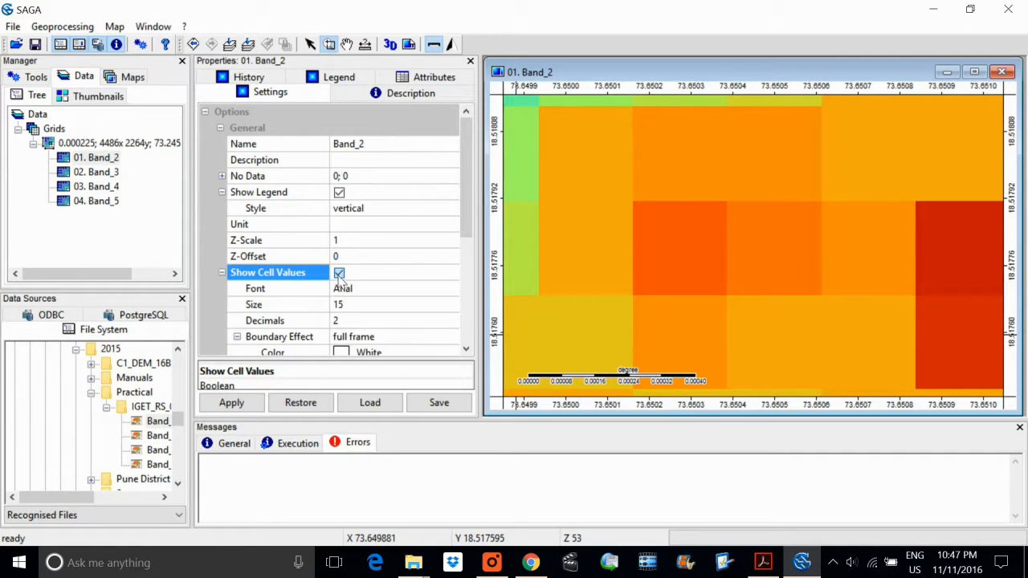
click(237, 403)
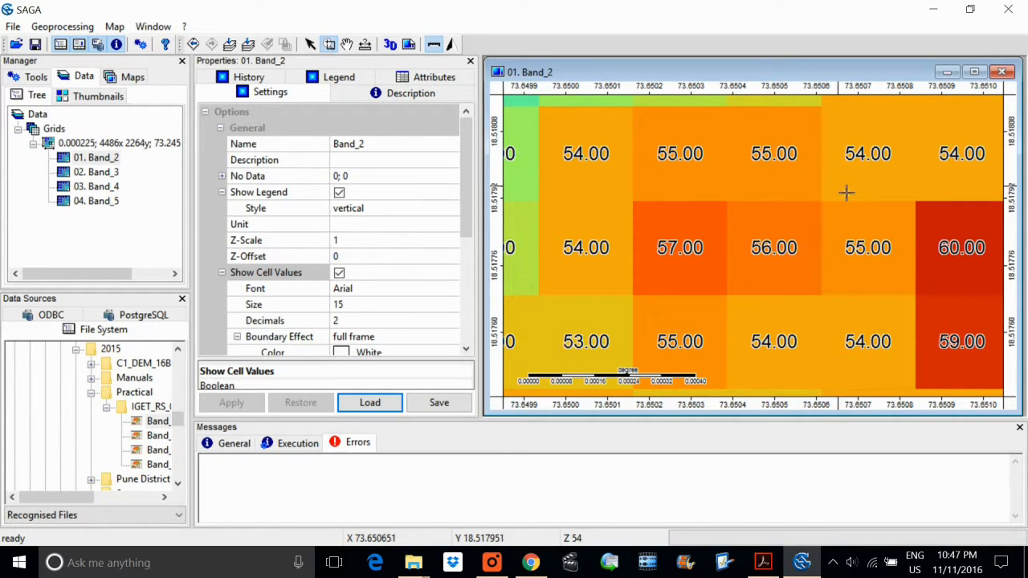
Step: Pan and zoom across the Band_2 map to examine the values of neighbouring cells
click(347, 44)
drag(875, 187, 659, 223)
drag(878, 217, 584, 251)
drag(851, 231, 538, 282)
drag(831, 269, 546, 252)
scroll(708, 295, down, 2)
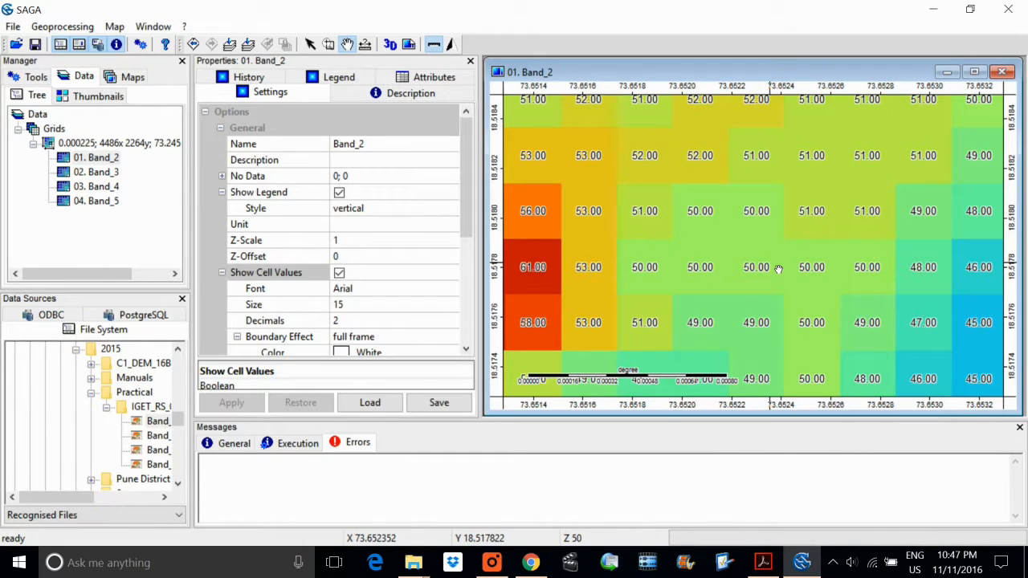
scroll(778, 269, down, 1)
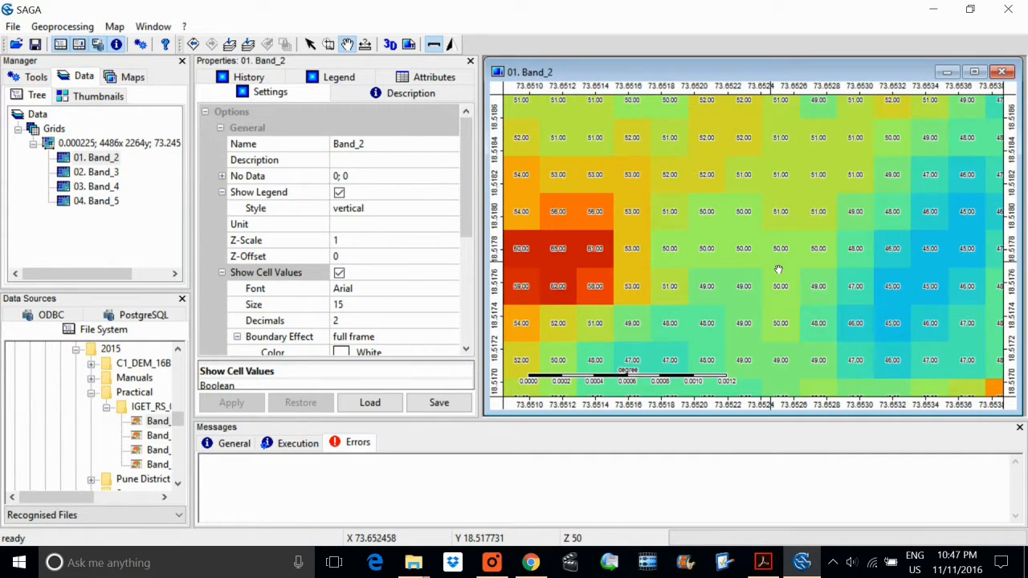
scroll(778, 269, down, 1)
scroll(703, 259, up, 2)
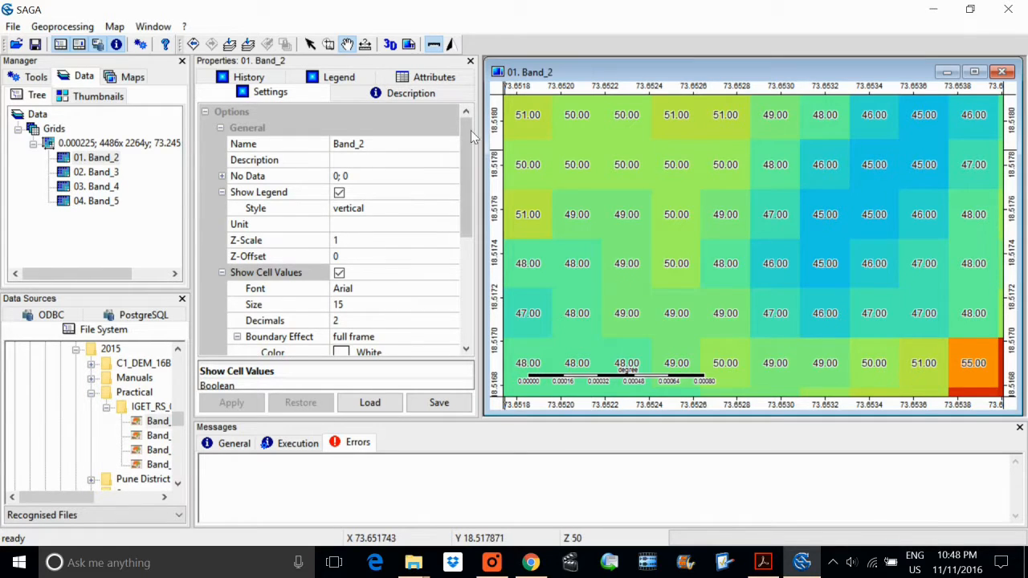
Step: Select several rectangular blocks of cells on the Band_2 map and read their values in the attributes table
click(440, 81)
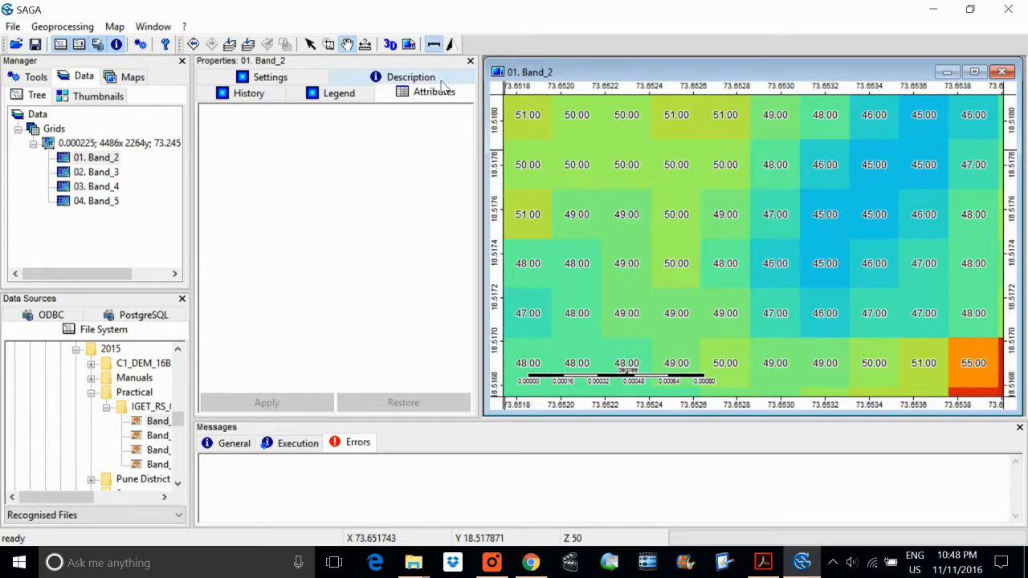
click(310, 45)
drag(621, 171, 803, 342)
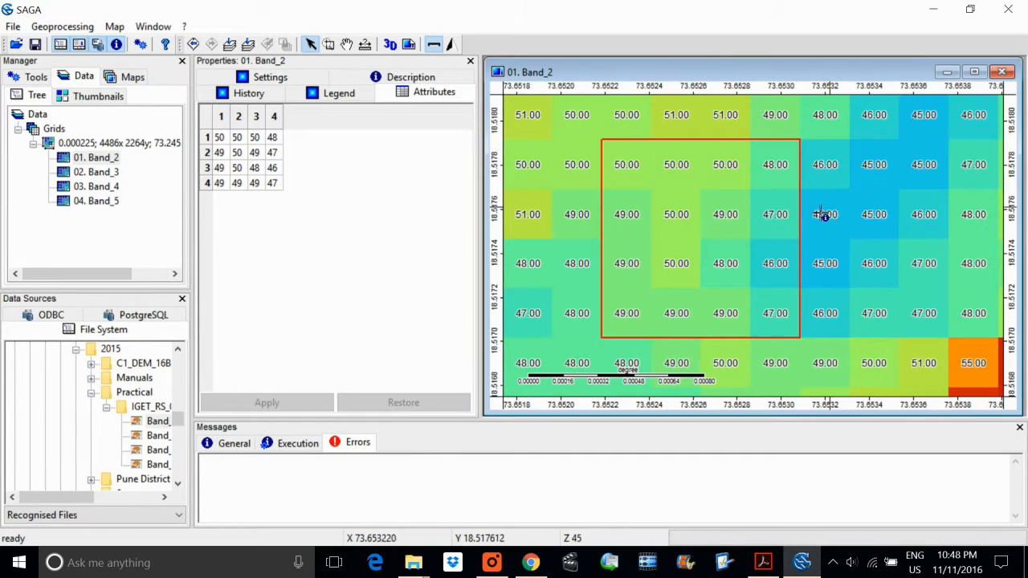
drag(875, 161, 946, 271)
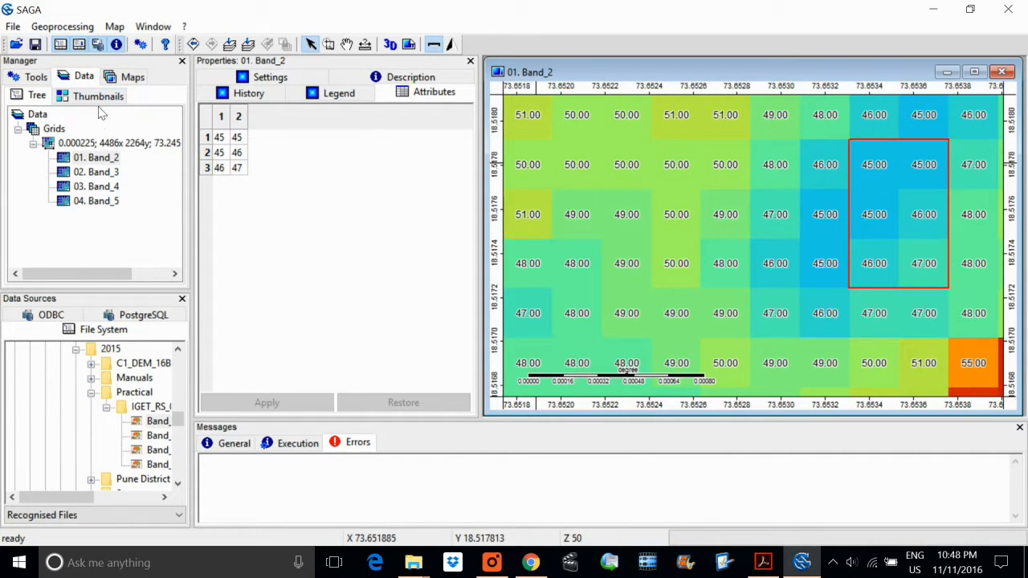
drag(567, 134, 923, 325)
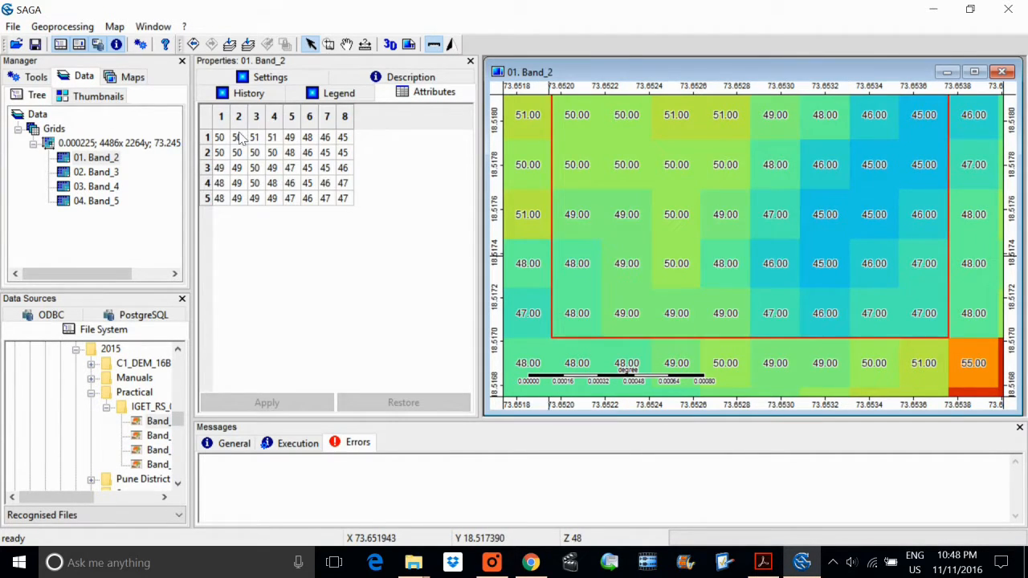
drag(663, 211, 749, 299)
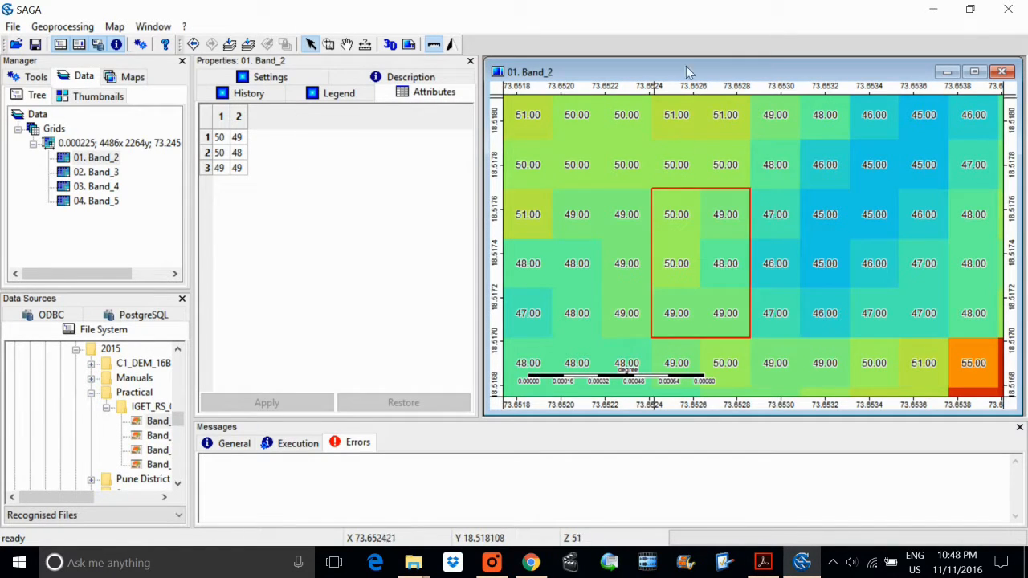
Step: Open the color ramp of Band_2's Graduated Colors scaling for editing
scroll(913, 222, down, 1)
scroll(899, 221, down, 1)
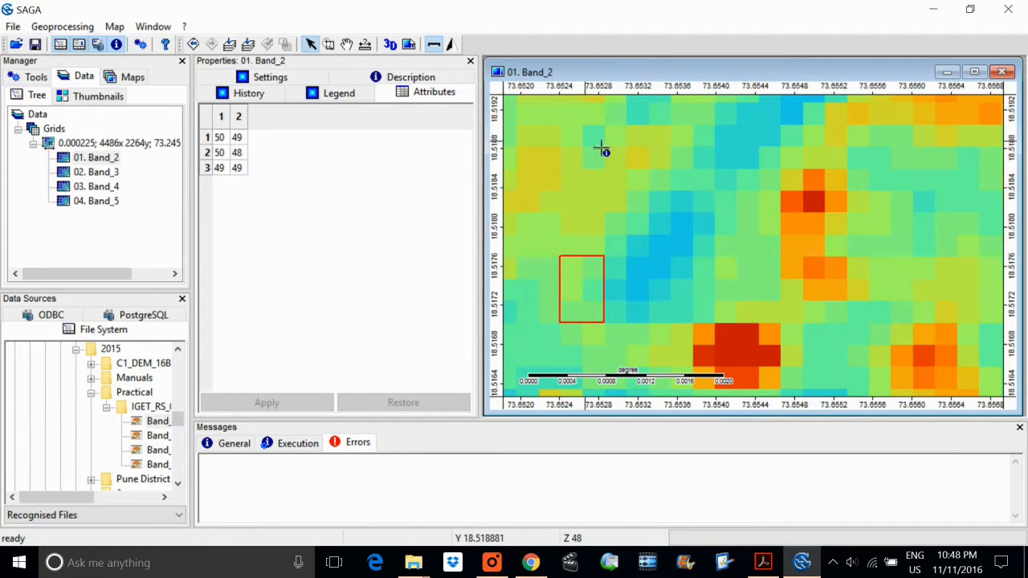
click(283, 81)
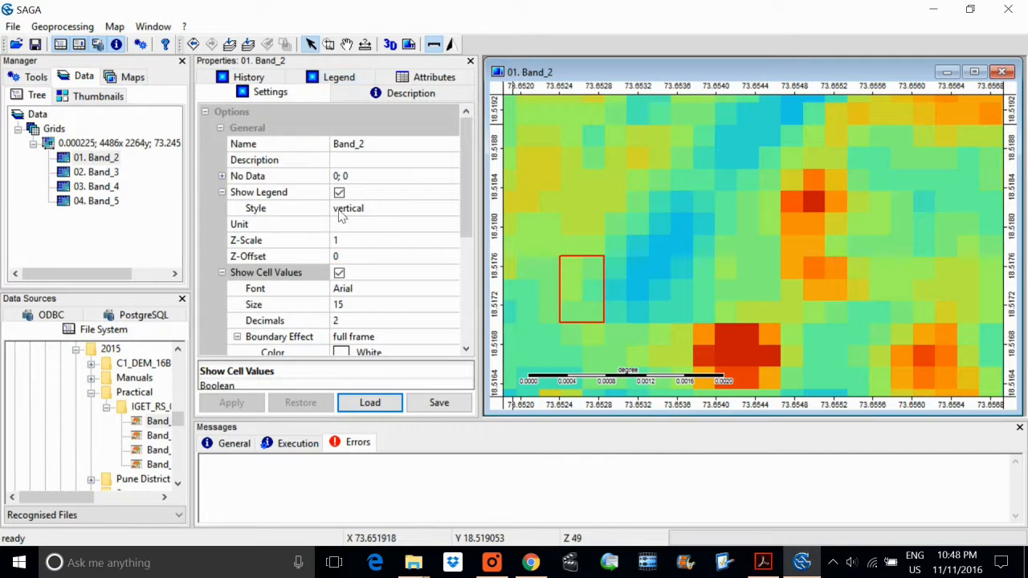
scroll(378, 241, down, 3)
scroll(377, 269, down, 1)
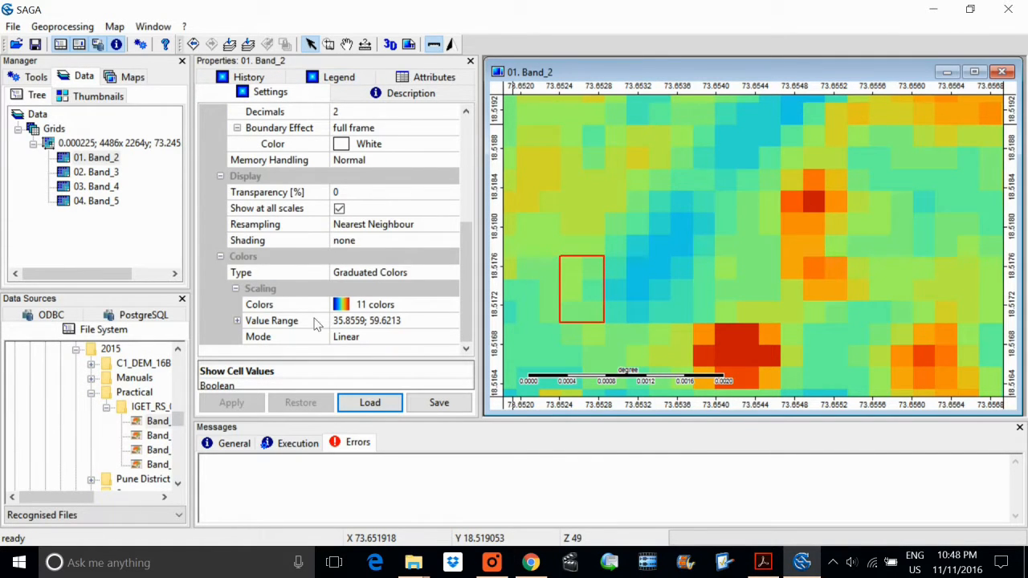
click(415, 311)
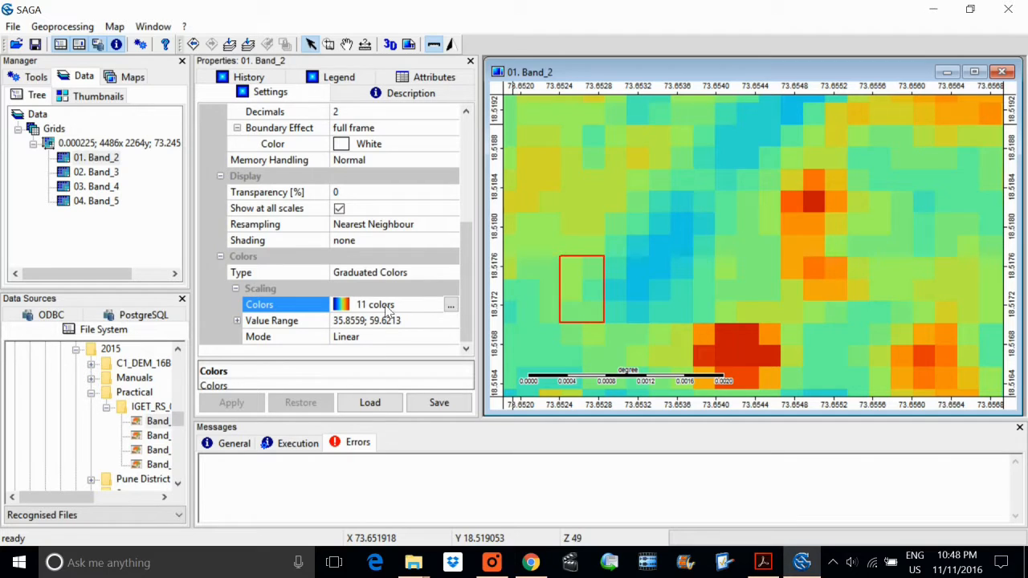
click(452, 308)
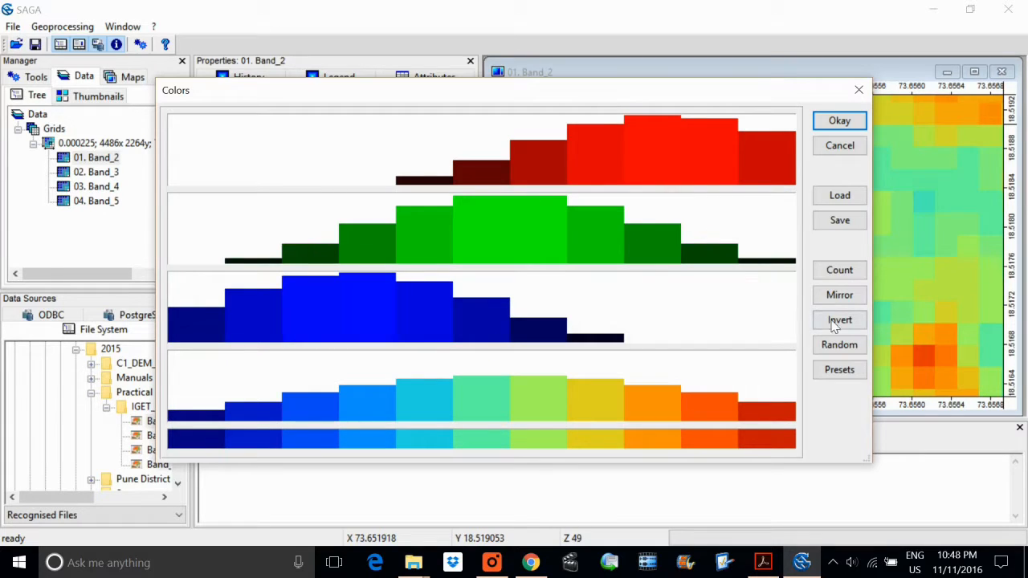
Step: Set Band_2's color ramp to the greyscale preset and apply it to the map
click(843, 373)
drag(581, 238, 584, 302)
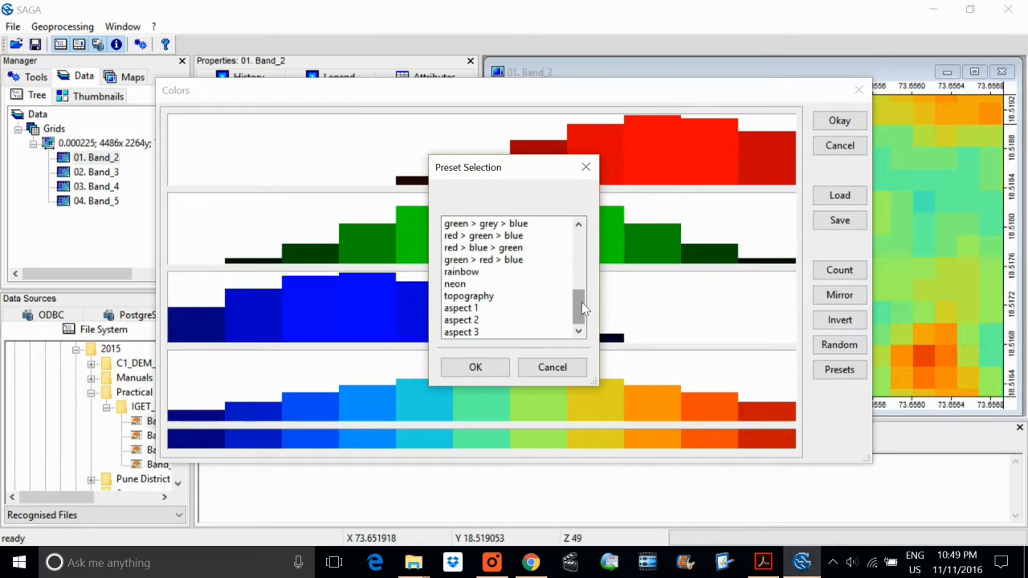
click(462, 273)
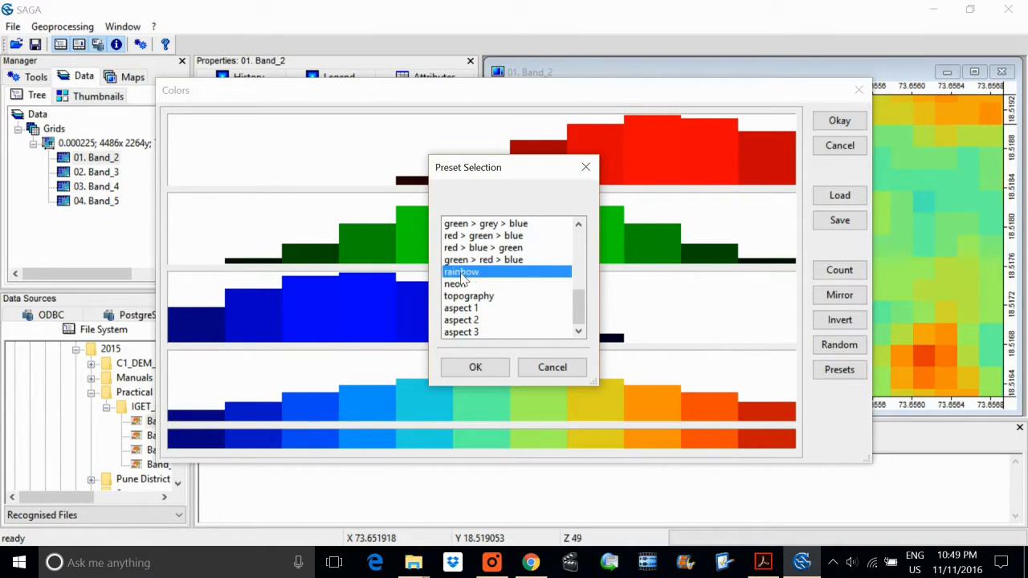
scroll(488, 306, up, 8)
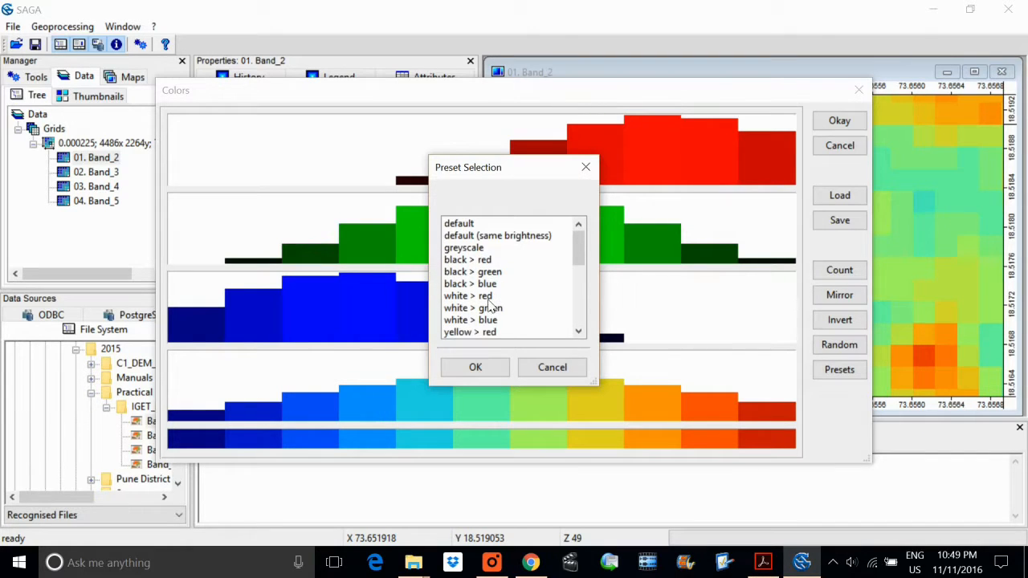
click(475, 249)
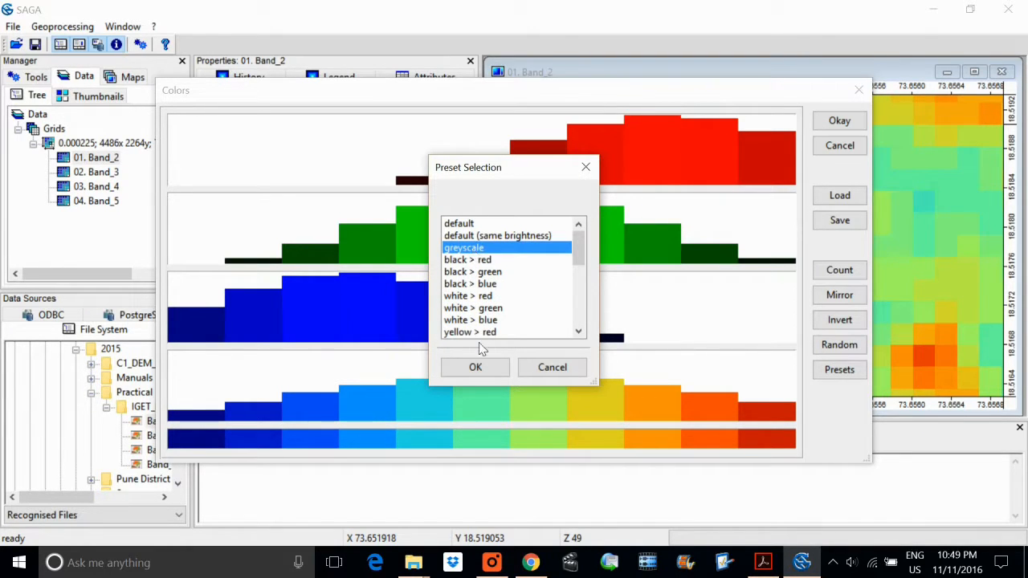
click(478, 355)
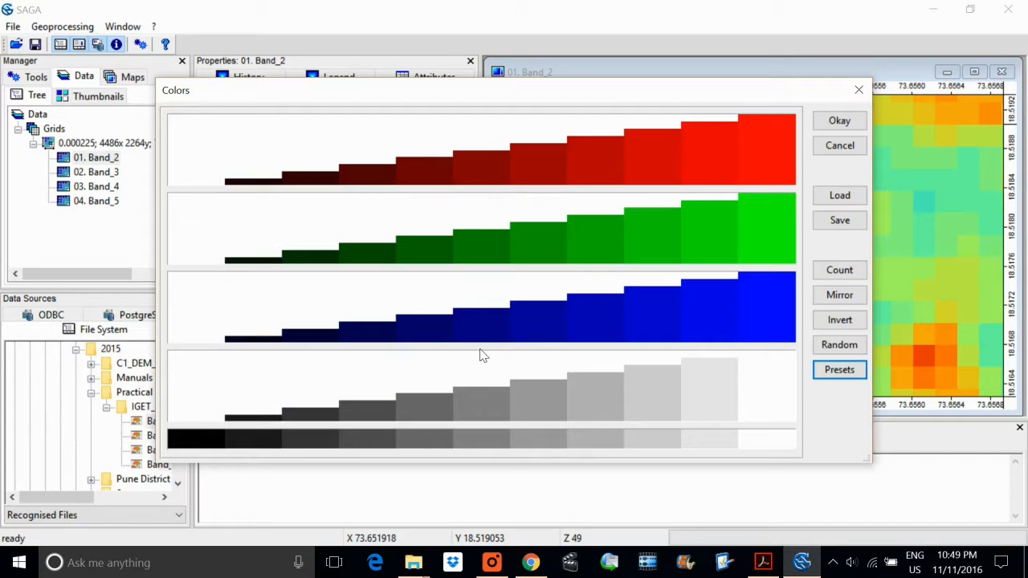
click(839, 120)
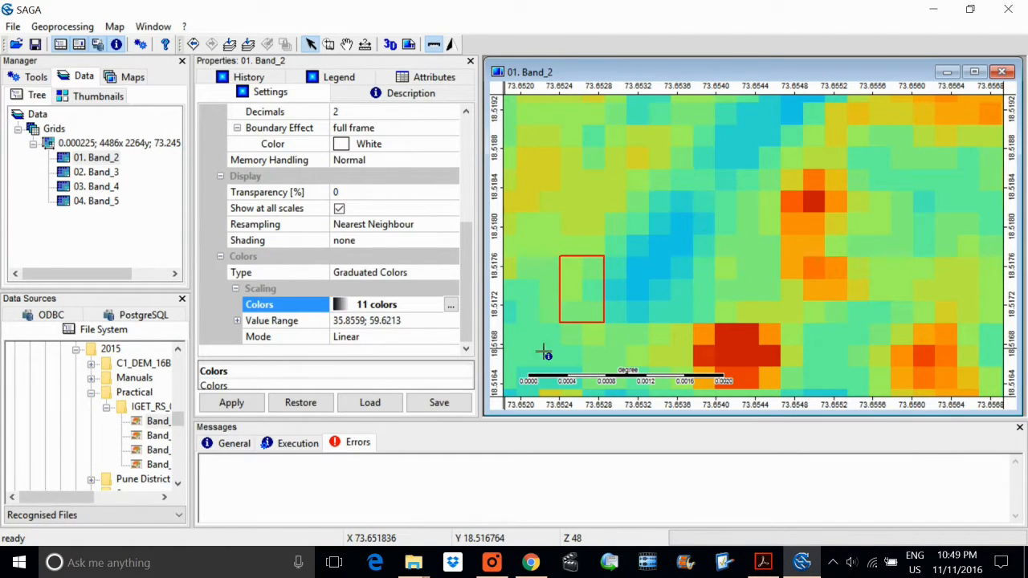
click(230, 402)
Step: Examine the greyscale Band_2 map from individual cells out to the wider terrain and the grid's southern edge
scroll(706, 305, down, 6)
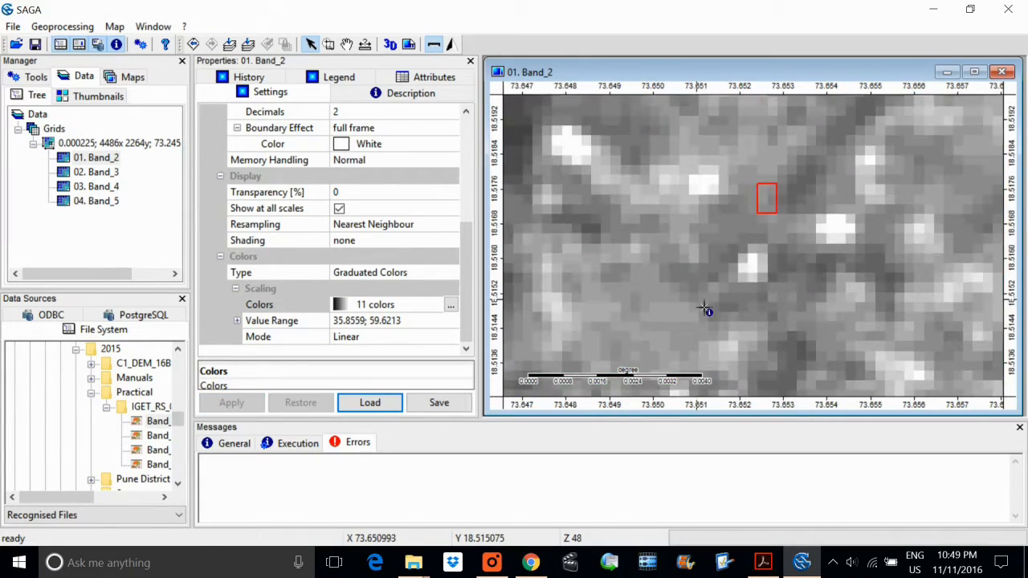
scroll(731, 301, down, 4)
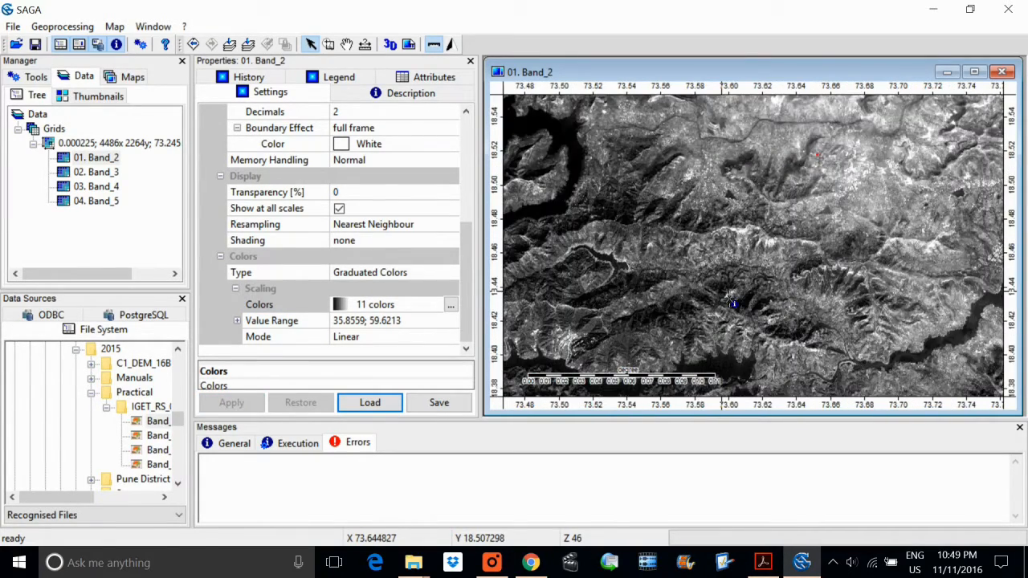
scroll(730, 300, down, 1)
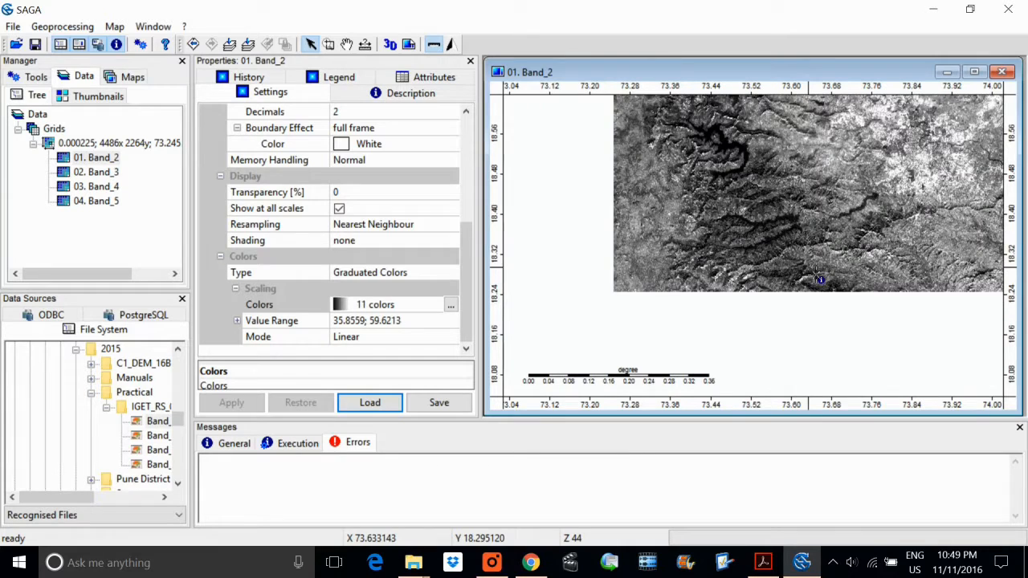
scroll(816, 272, up, 1)
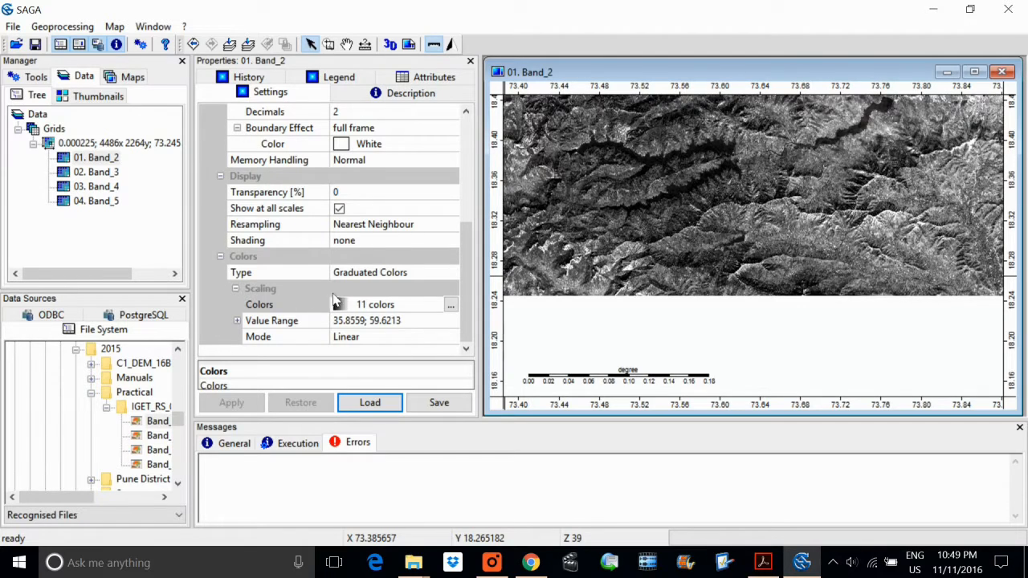
Step: Read Band_2's description, including its file path, projection, west, east, south and north extents, and cell size
scroll(373, 207, up, 2)
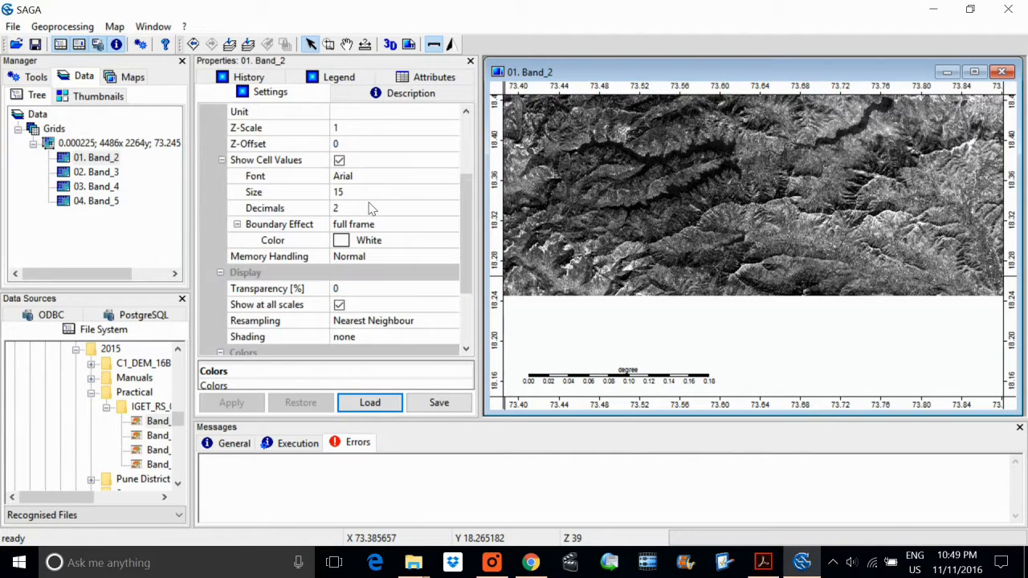
click(421, 93)
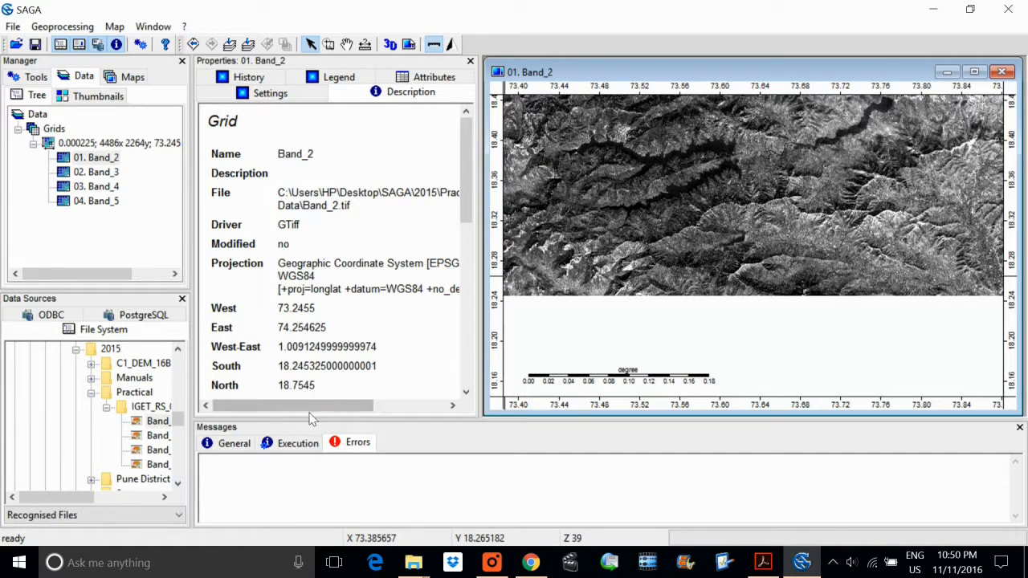
mouse_move(339, 408)
mouse_down()
mouse_move(414, 412)
mouse_move(360, 411)
mouse_up()
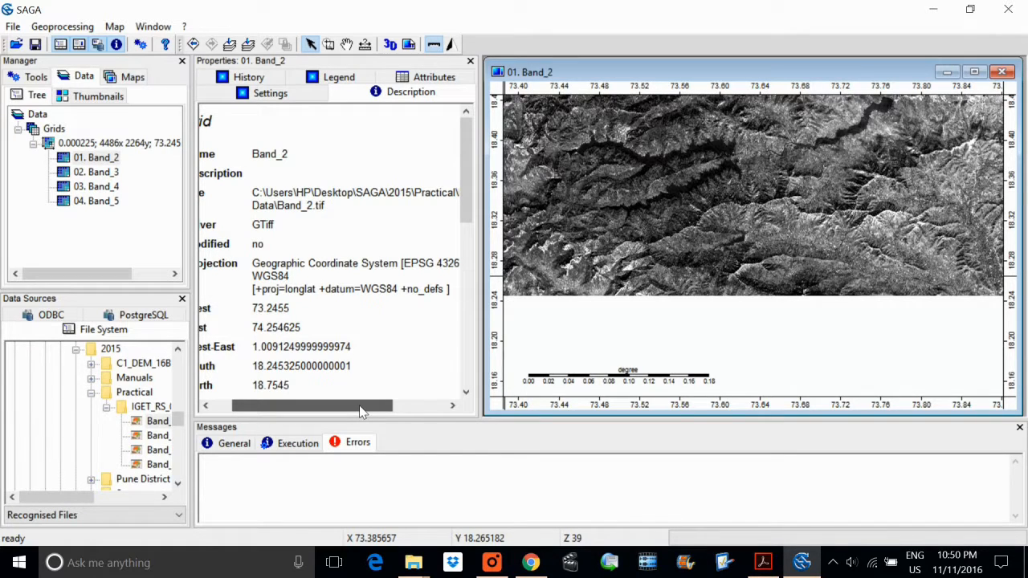
drag(359, 406, 377, 406)
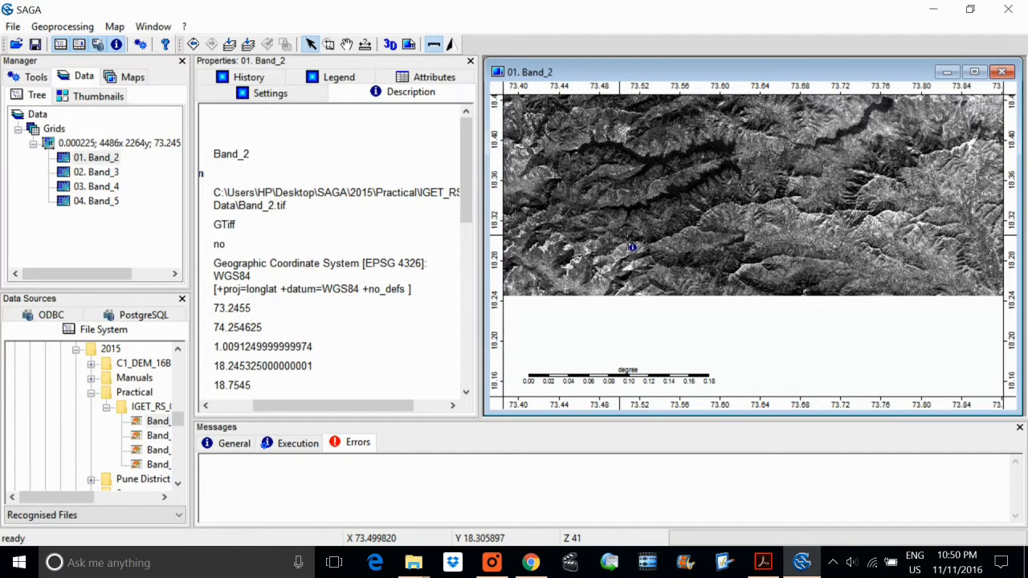
scroll(329, 288, down, 1)
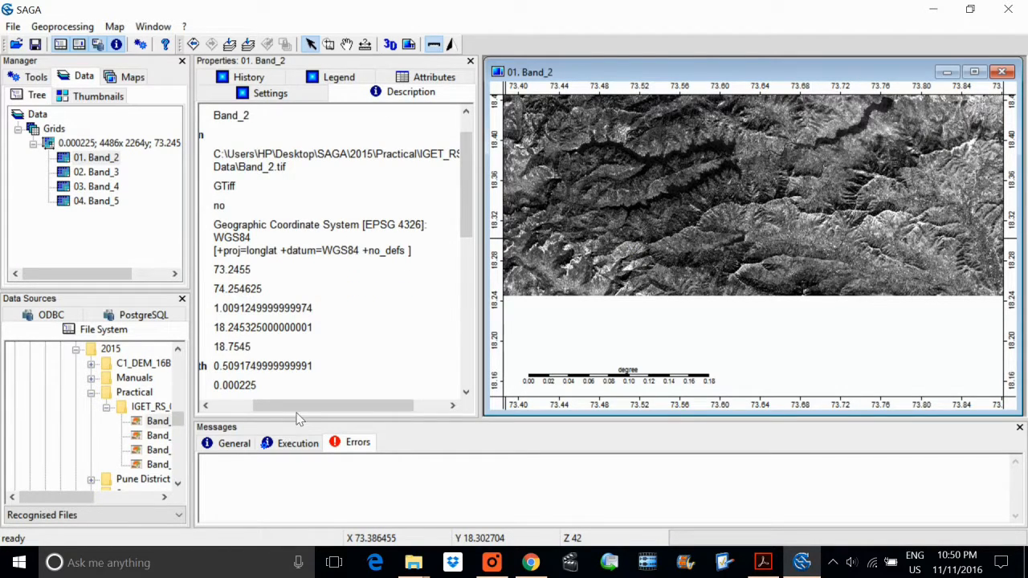
drag(272, 408, 130, 411)
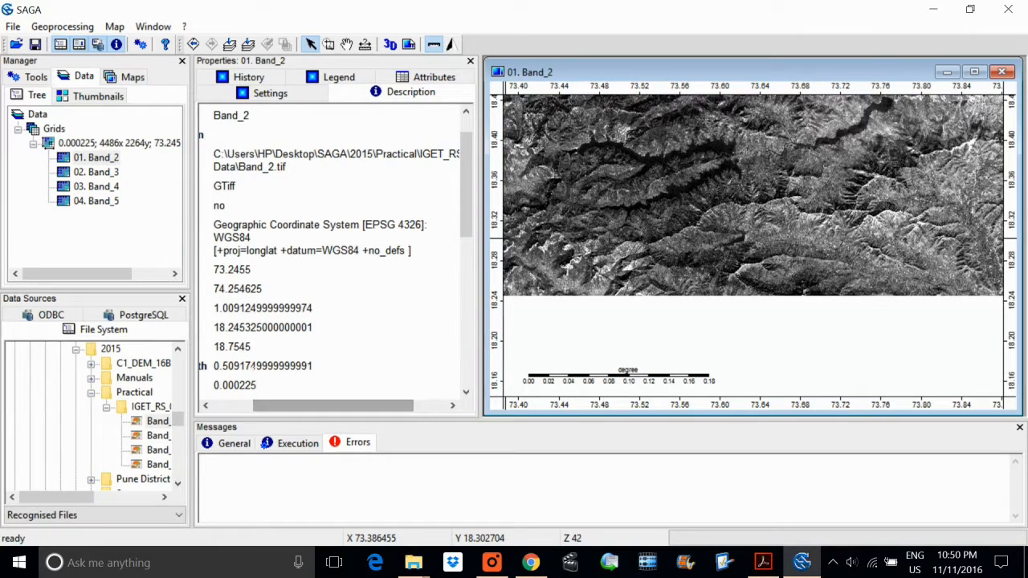
click(233, 406)
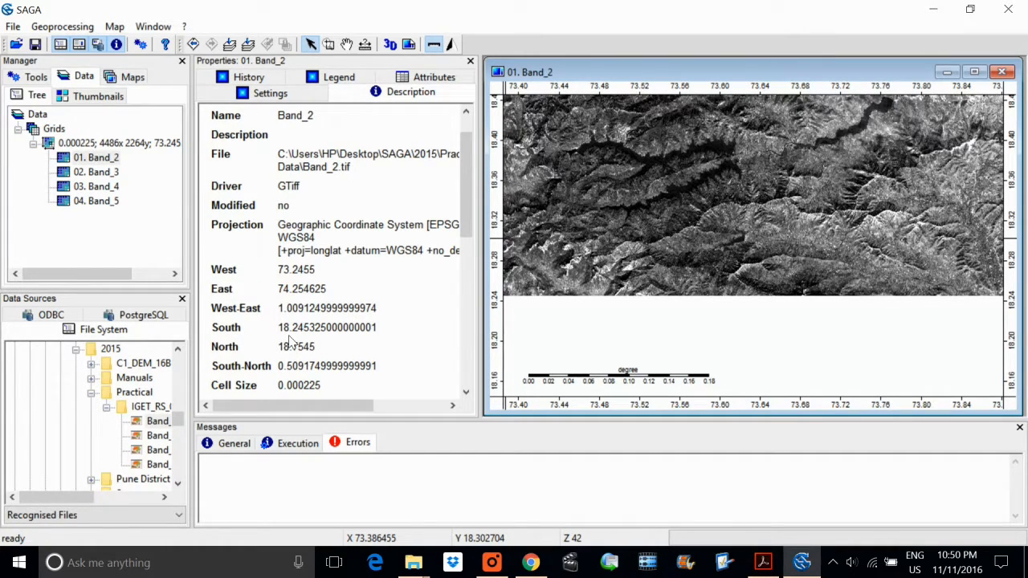
Step: Restore the Band_2 map to its full extent and shrink the messages area below it
click(230, 45)
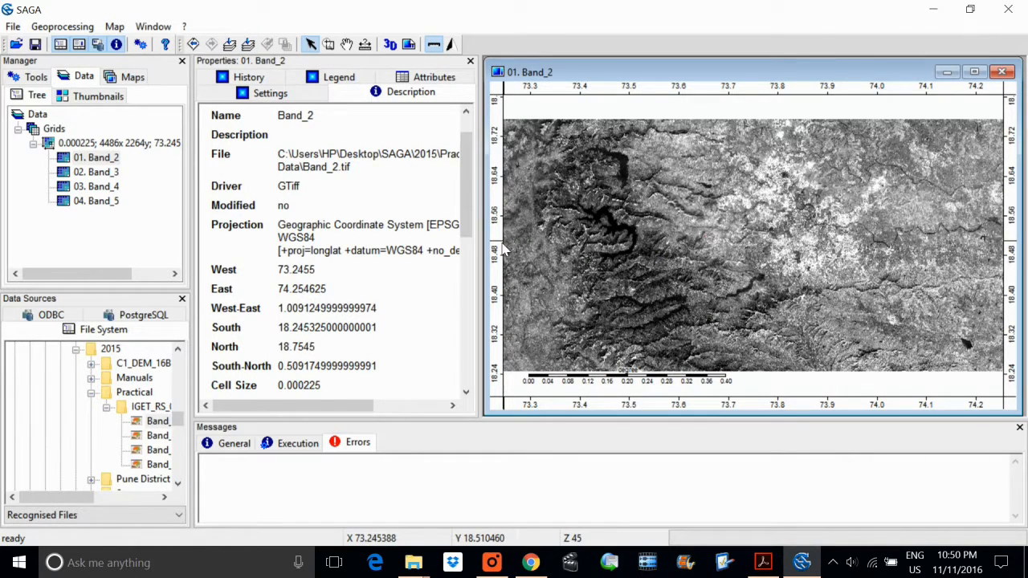
click(536, 251)
click(599, 259)
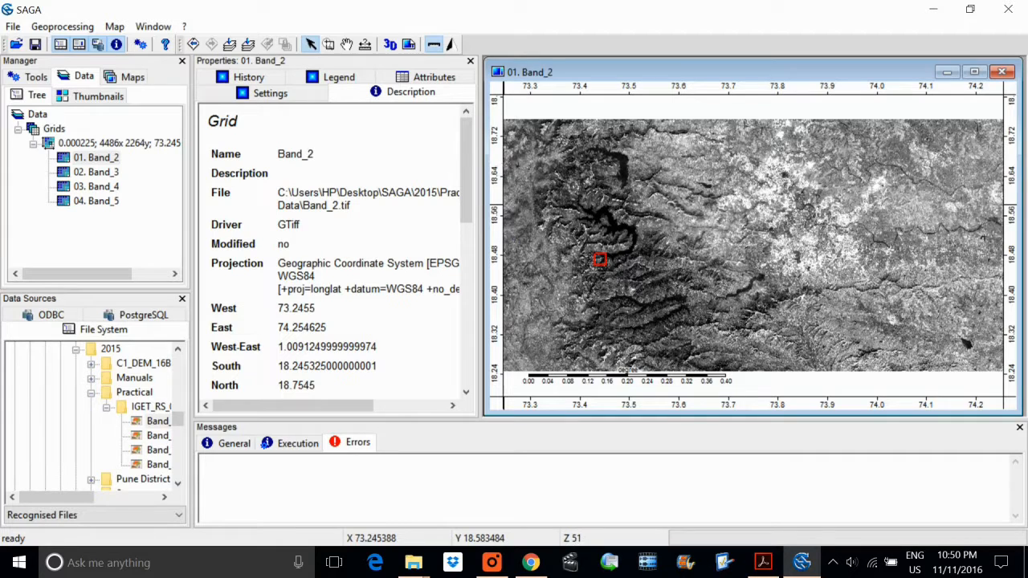
click(229, 45)
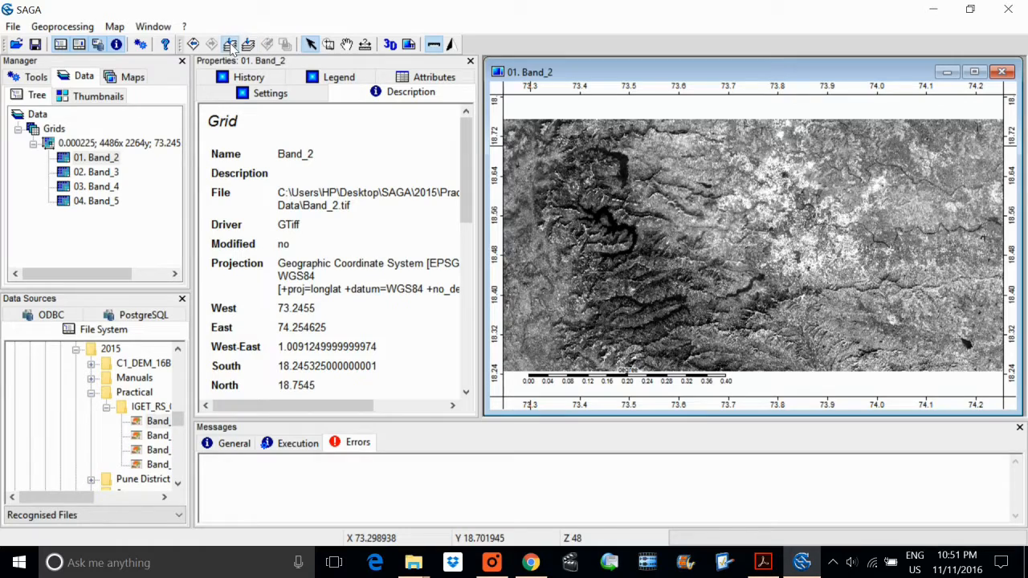
scroll(827, 280, up, 5)
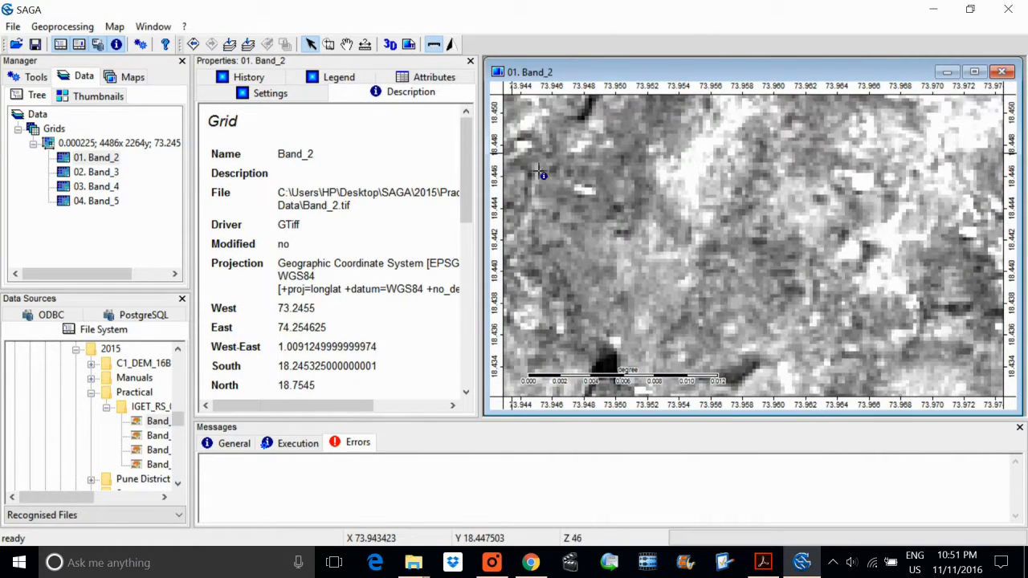
click(230, 45)
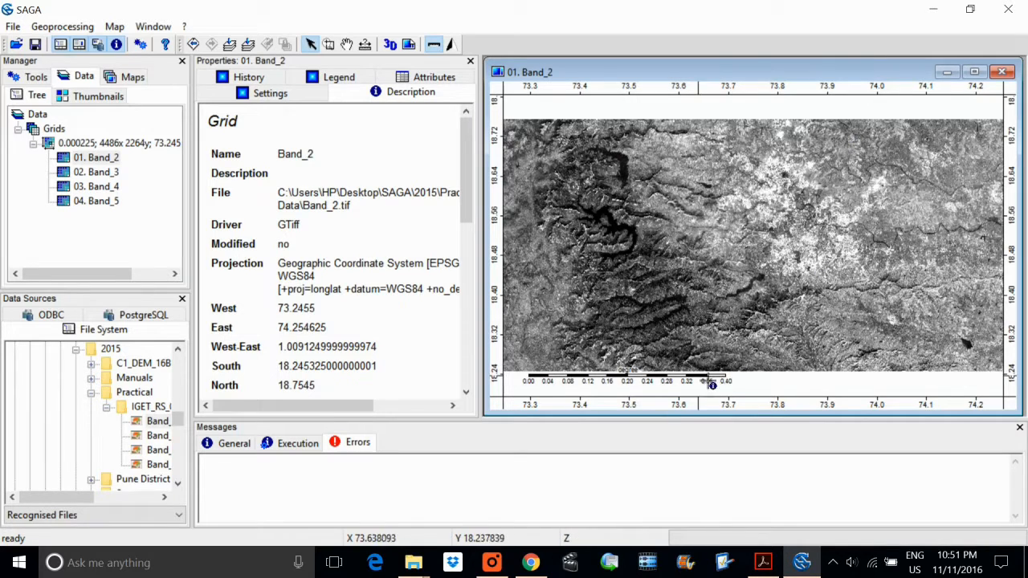
drag(602, 428, 596, 466)
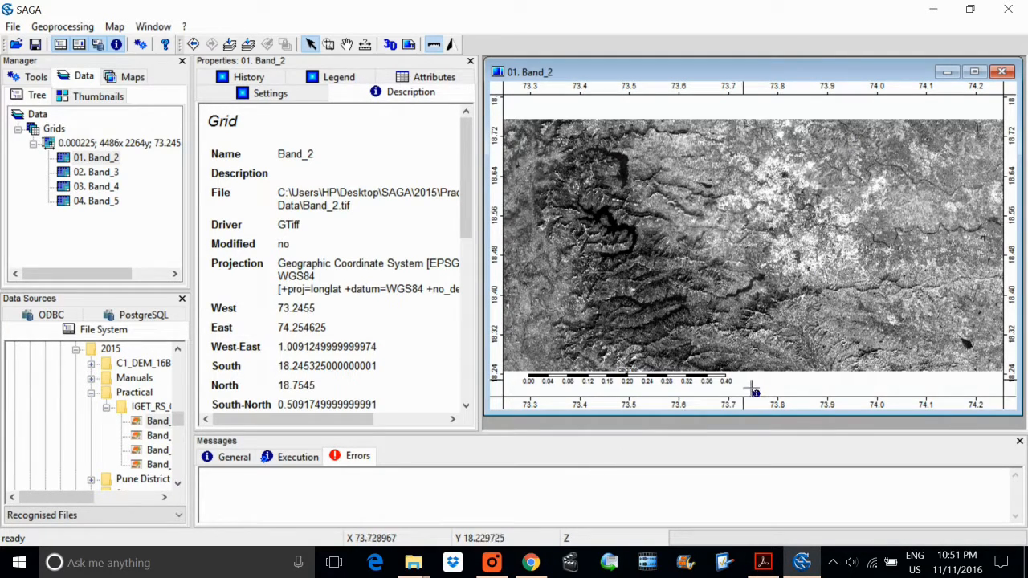
Step: Measure the distance across the Band_2 map from its western edge to its eastern edge
click(365, 45)
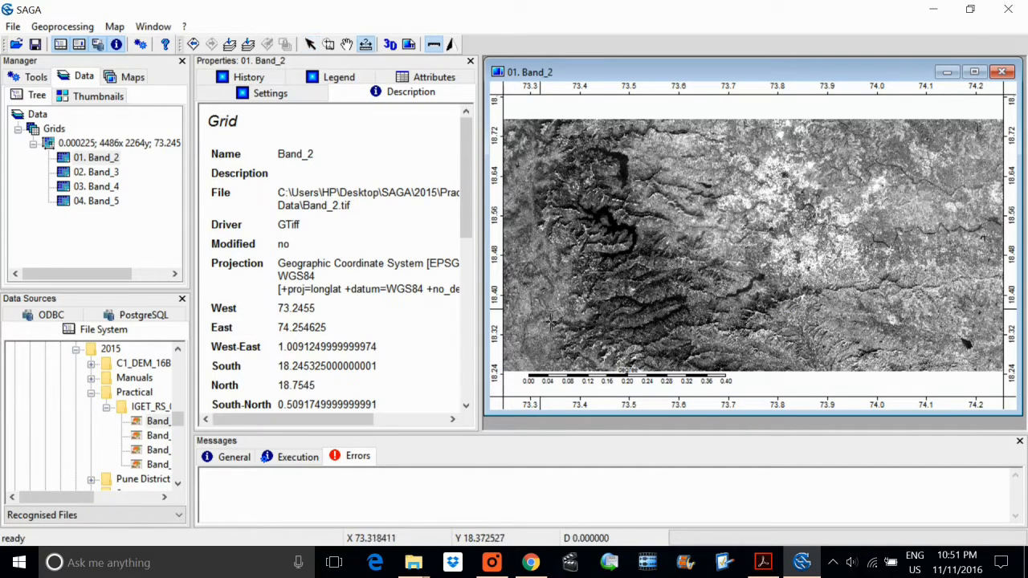
click(511, 252)
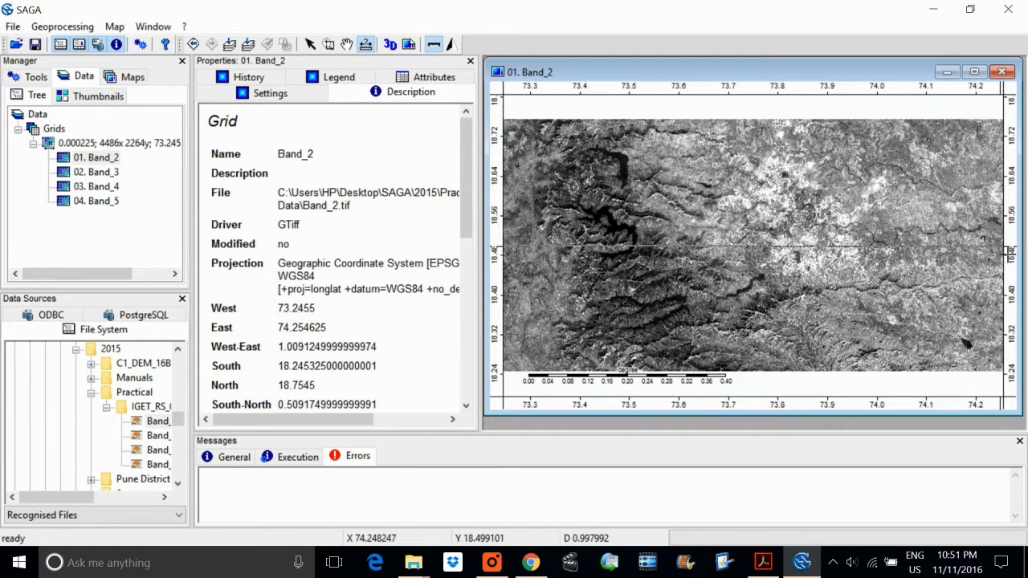
click(1010, 253)
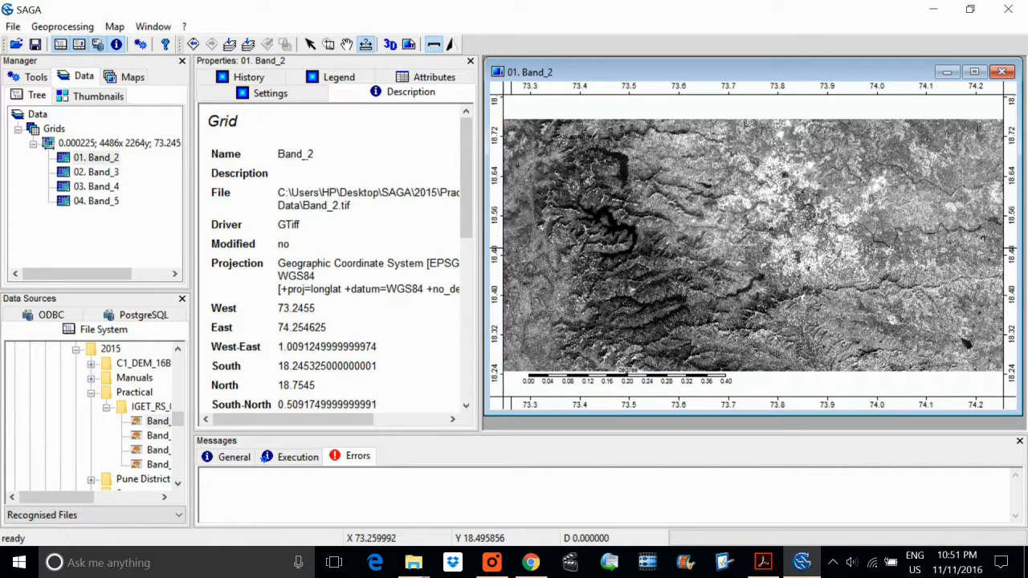
Step: Try random colors for Band_2's color ramp, replace them with the rainbow preset and apply it to the map
click(272, 94)
scroll(374, 325, down, 3)
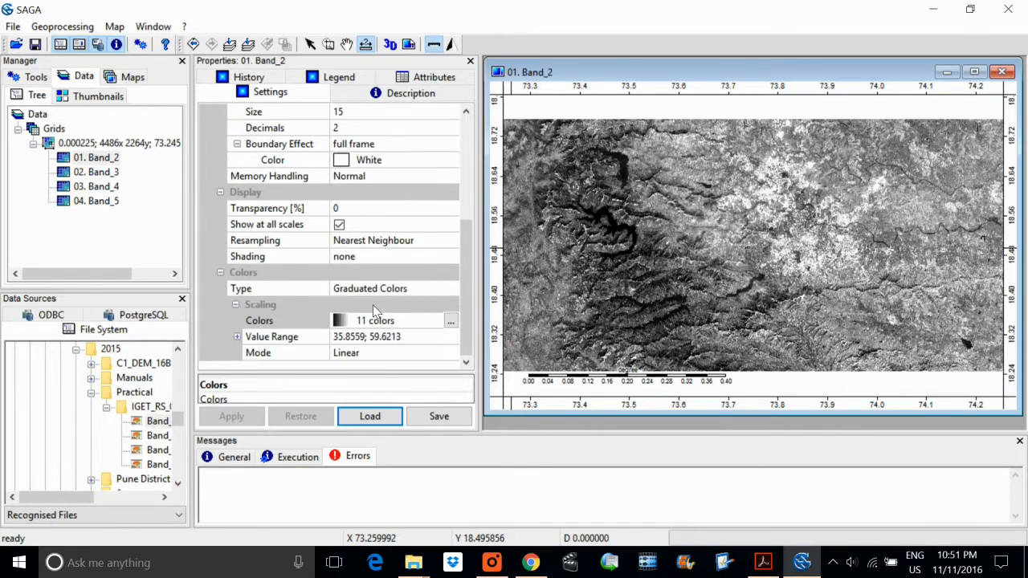
click(450, 321)
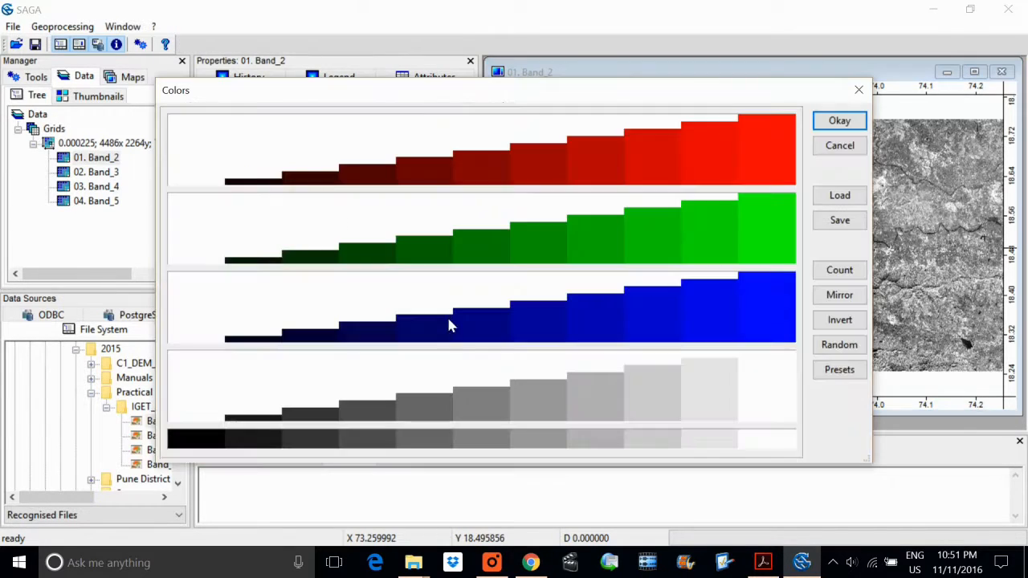
click(826, 342)
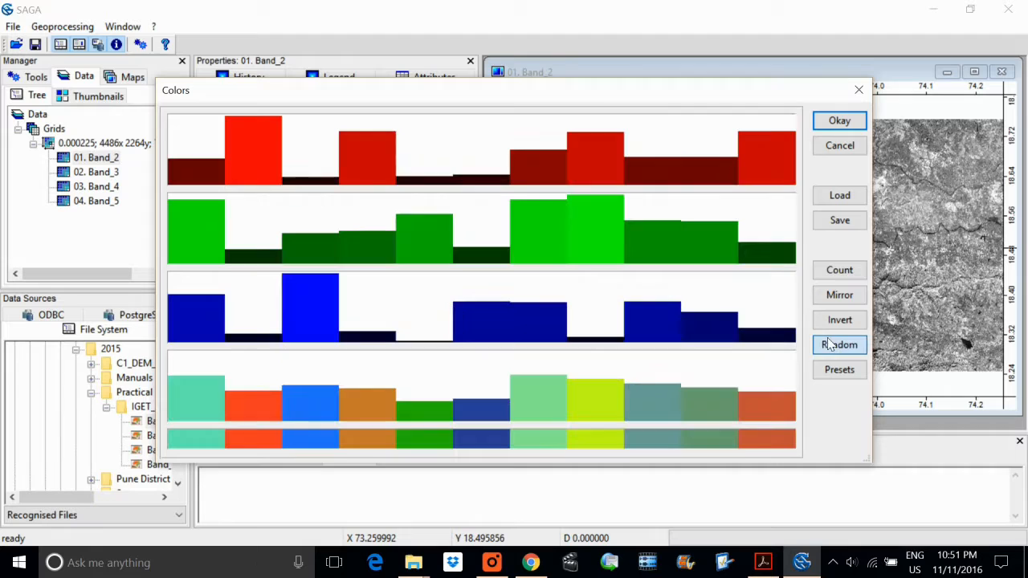
click(848, 374)
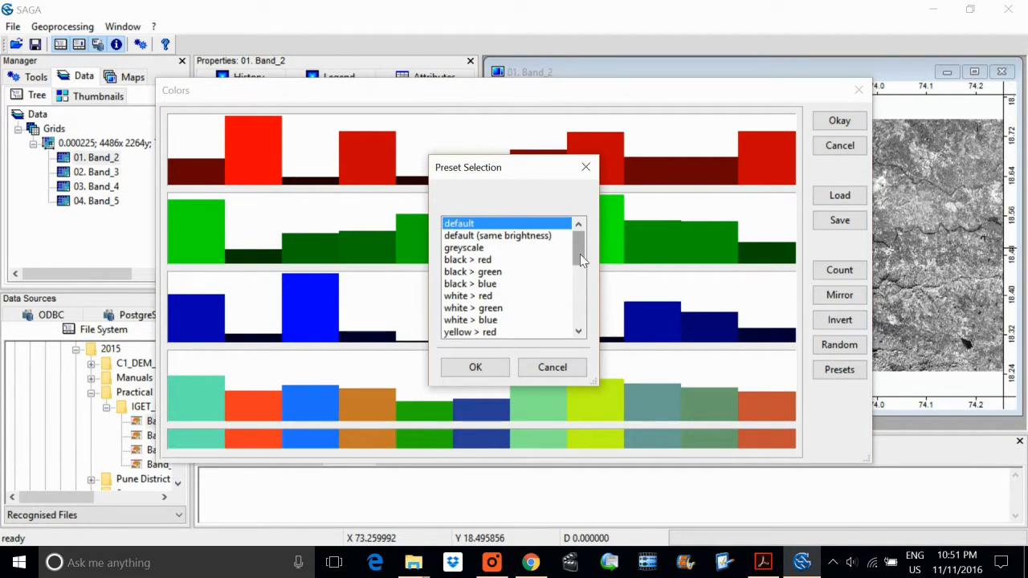
click(575, 284)
click(469, 272)
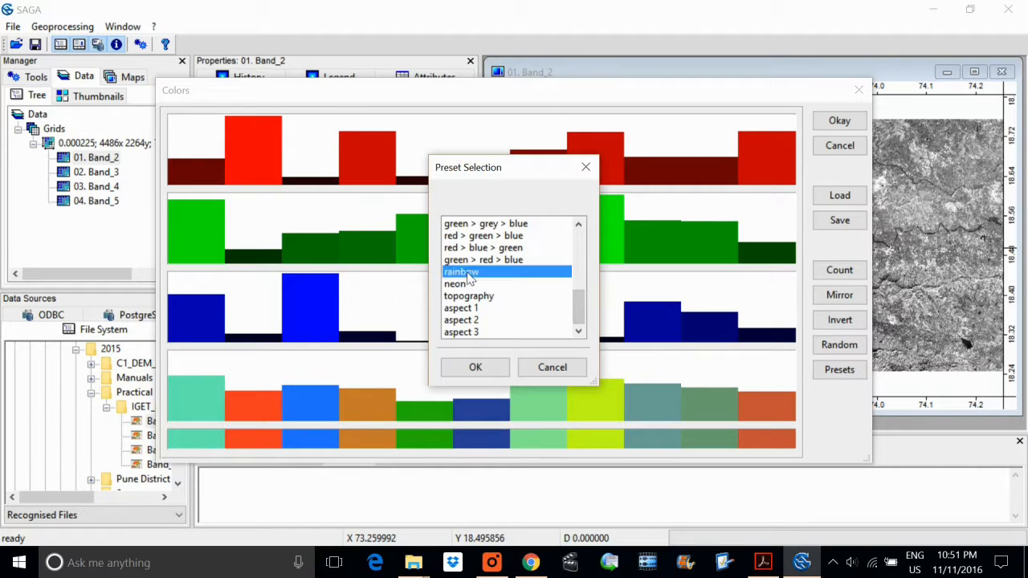
click(475, 367)
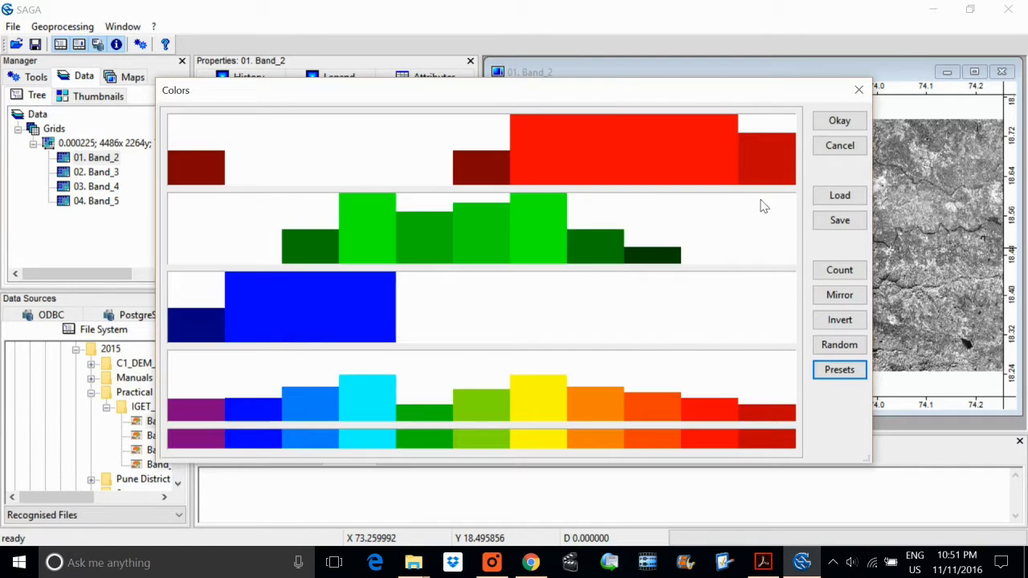
click(838, 120)
click(232, 416)
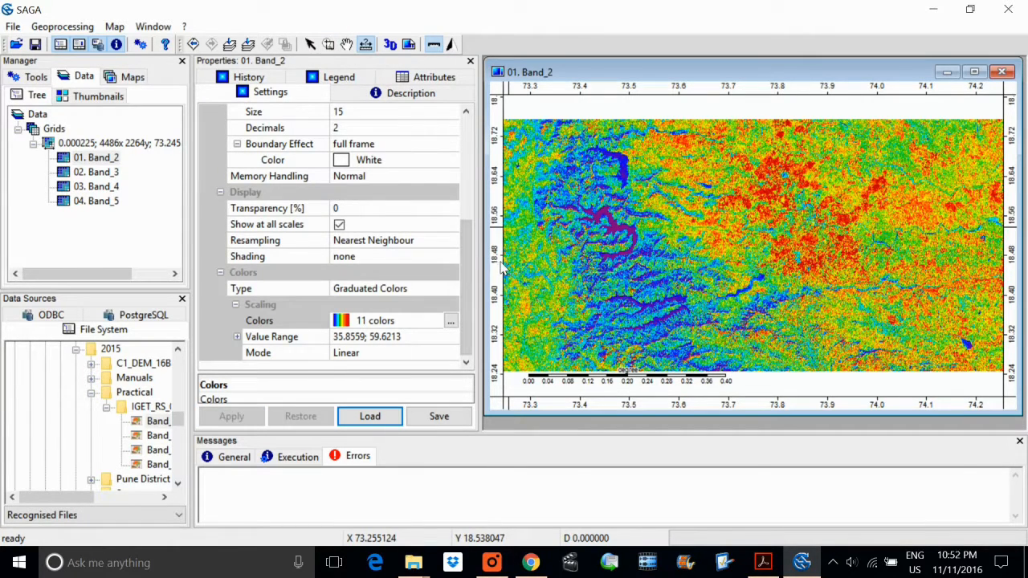
Step: Measure the west-to-east distance again on the rainbow-colored Band_2 map
drag(504, 267, 1006, 263)
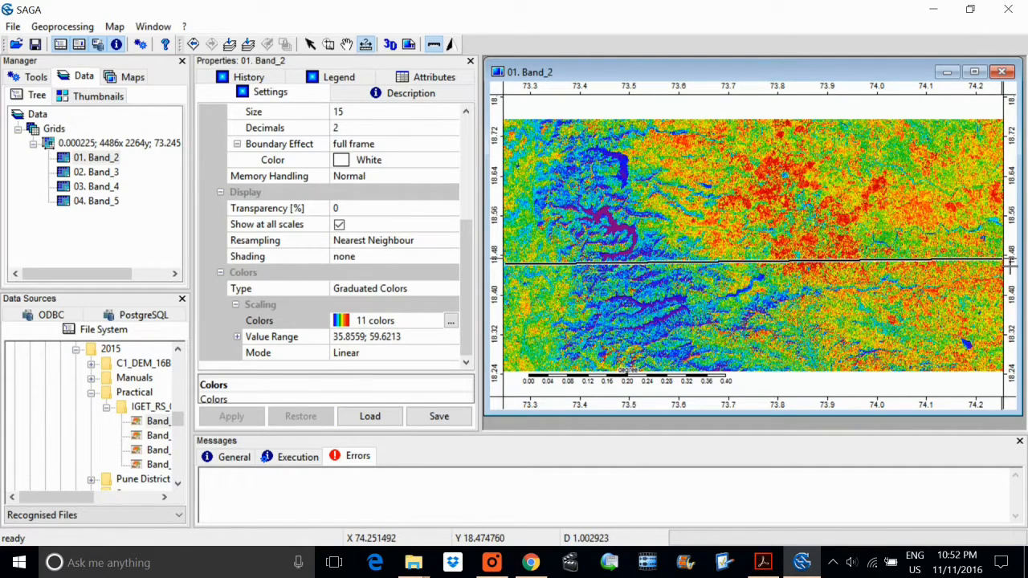
click(1010, 265)
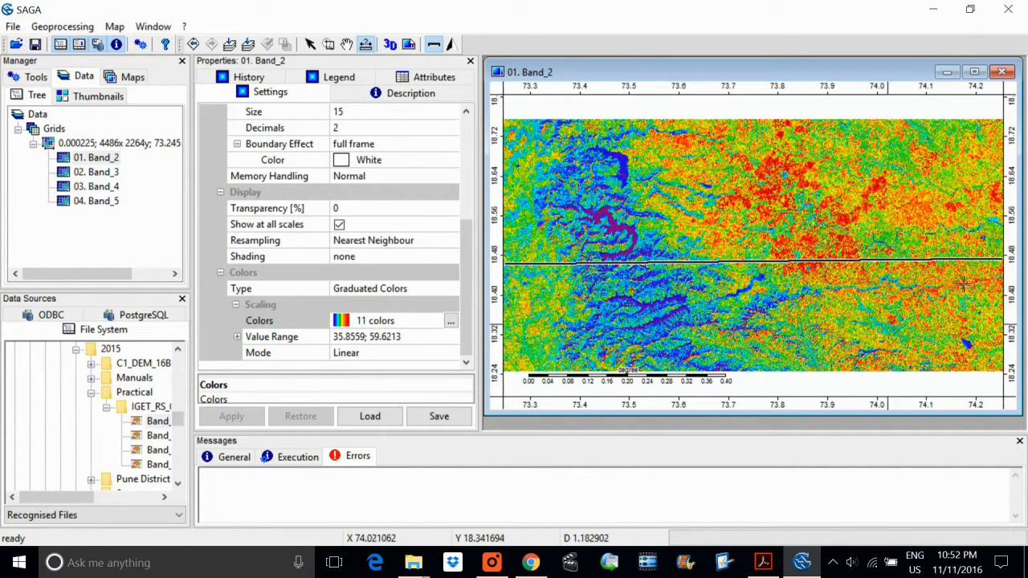
Step: Display Band_3 in a new map and narrow the properties area to widen the map workspace
right_click(820, 244)
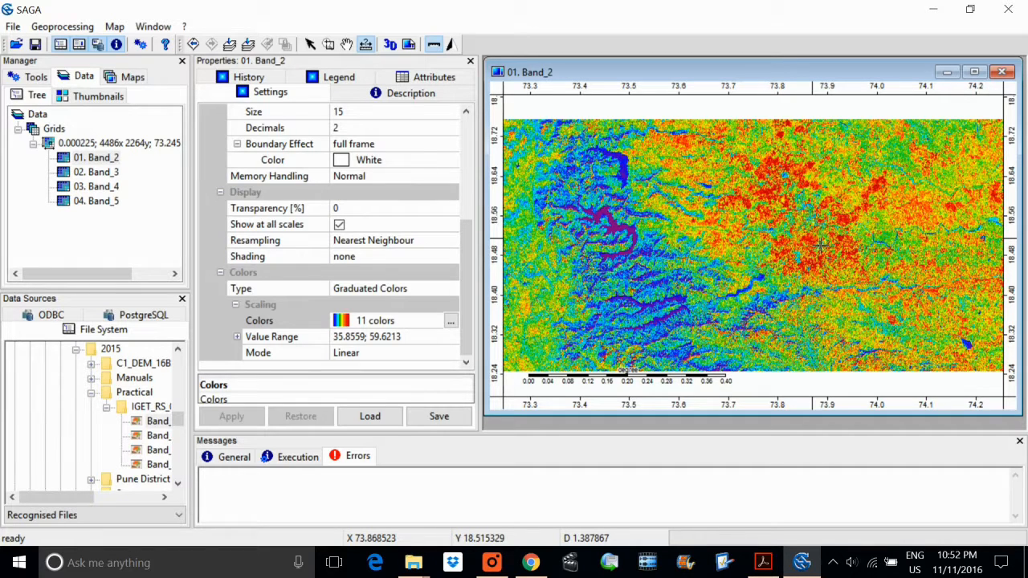
double_click(108, 171)
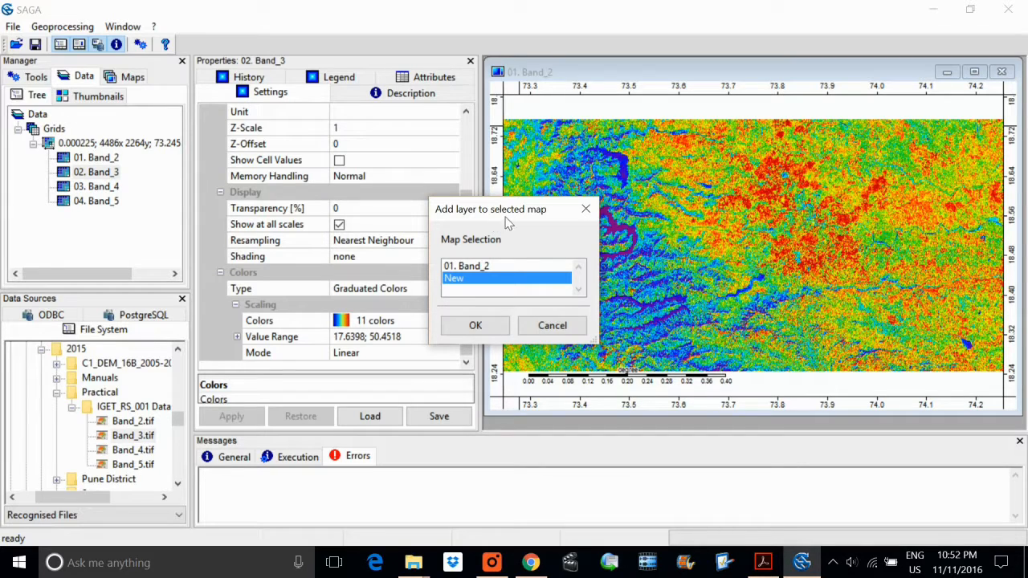
click(487, 266)
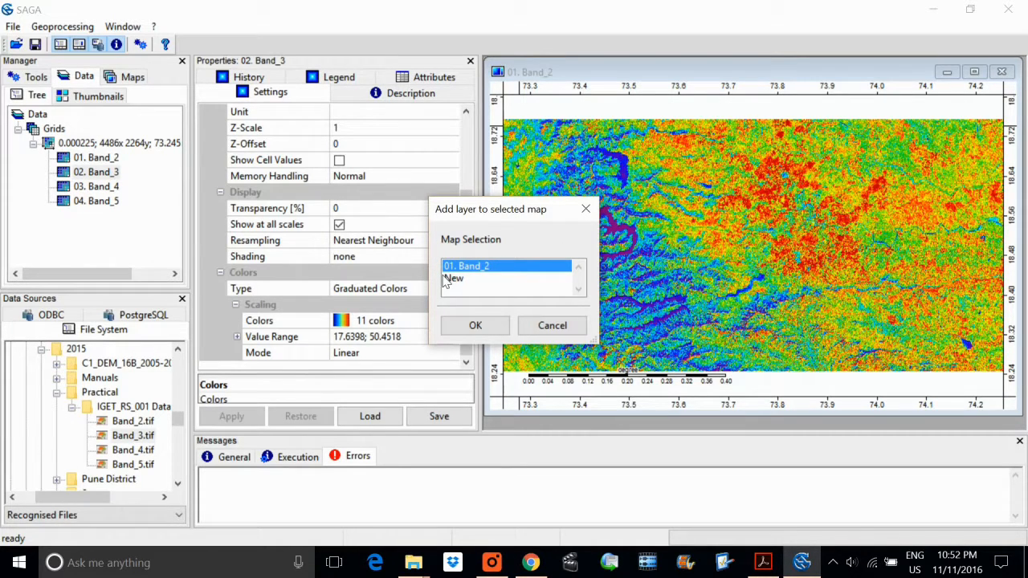
click(475, 281)
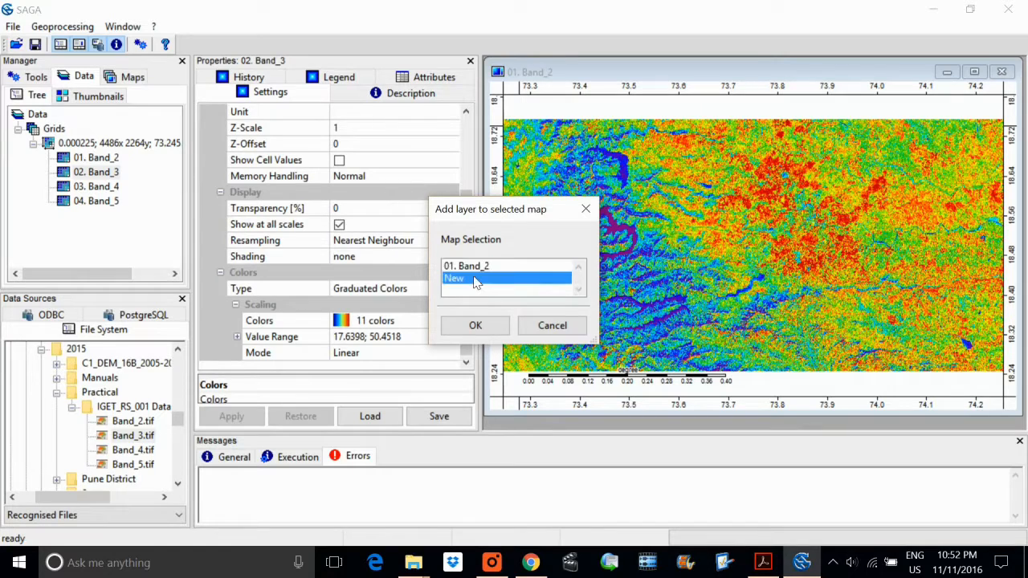
click(476, 324)
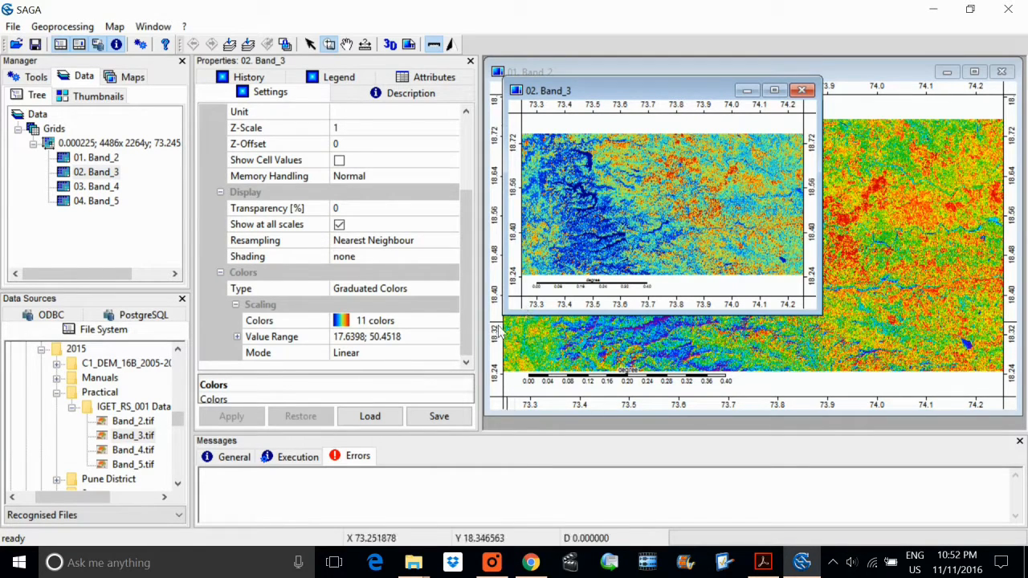
drag(488, 341, 353, 341)
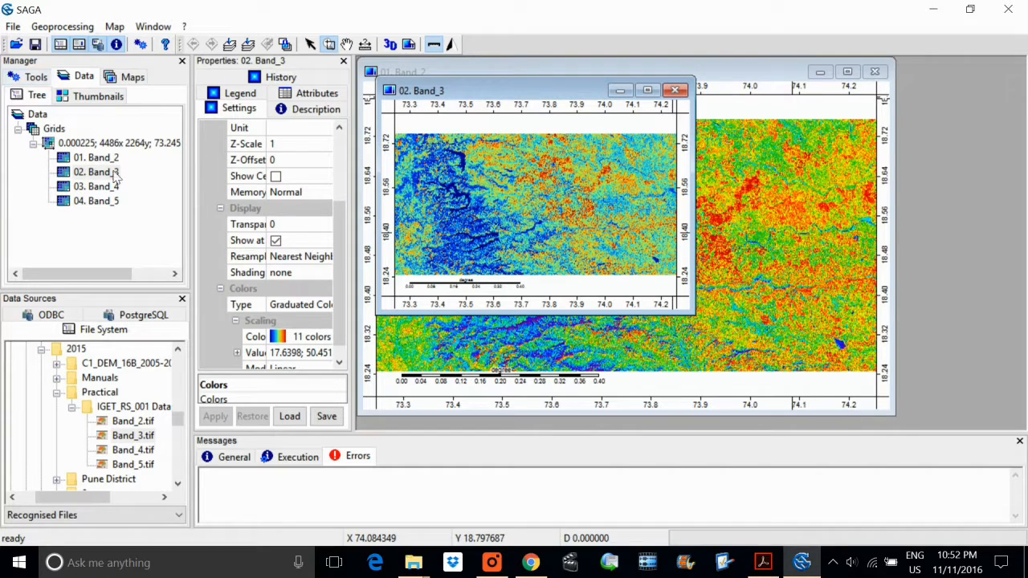
Step: View Band_4's histogram and close it, and look at its scatterplot options without creating a plot
click(109, 187)
right_click(110, 188)
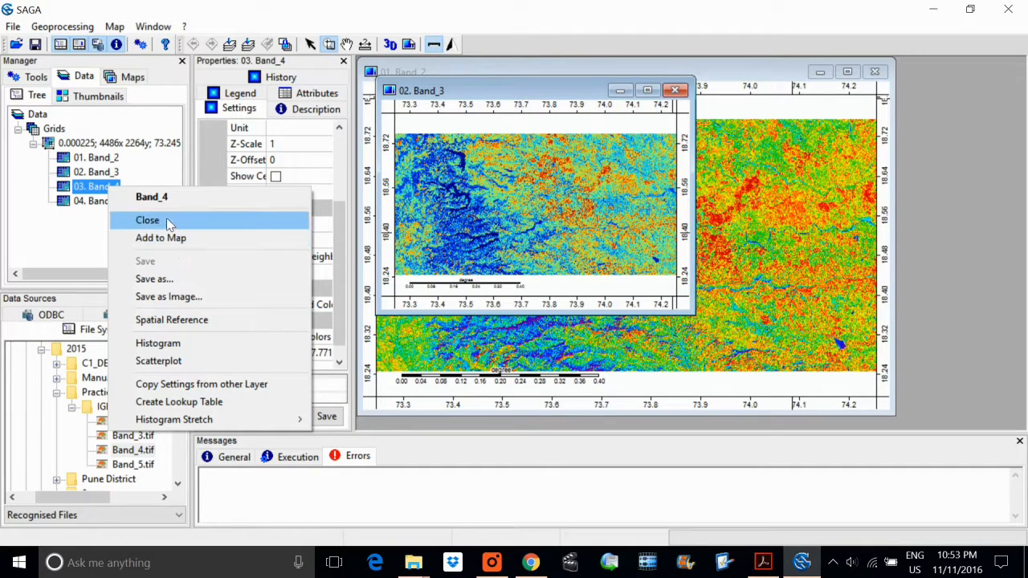
click(193, 342)
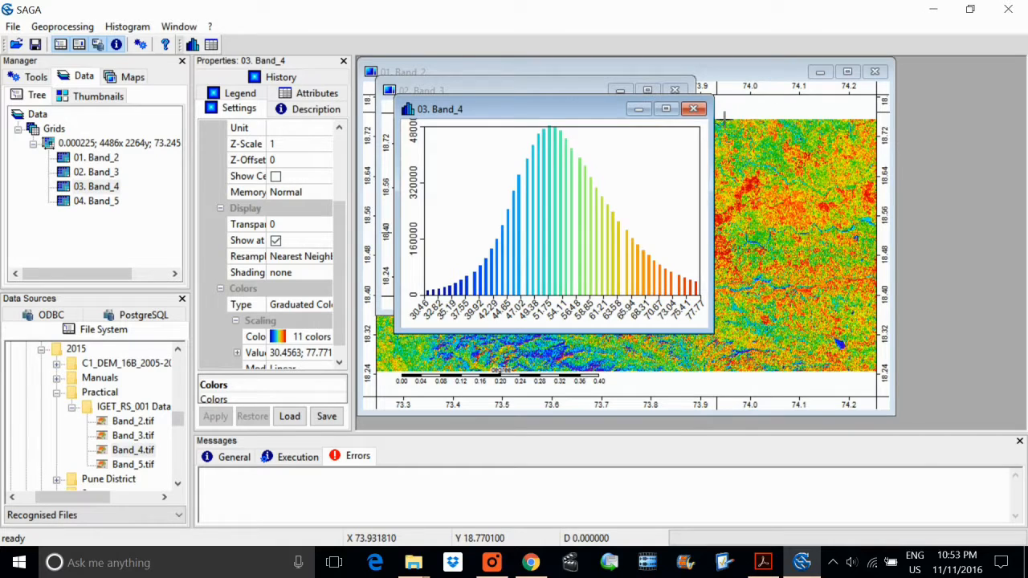
click(693, 108)
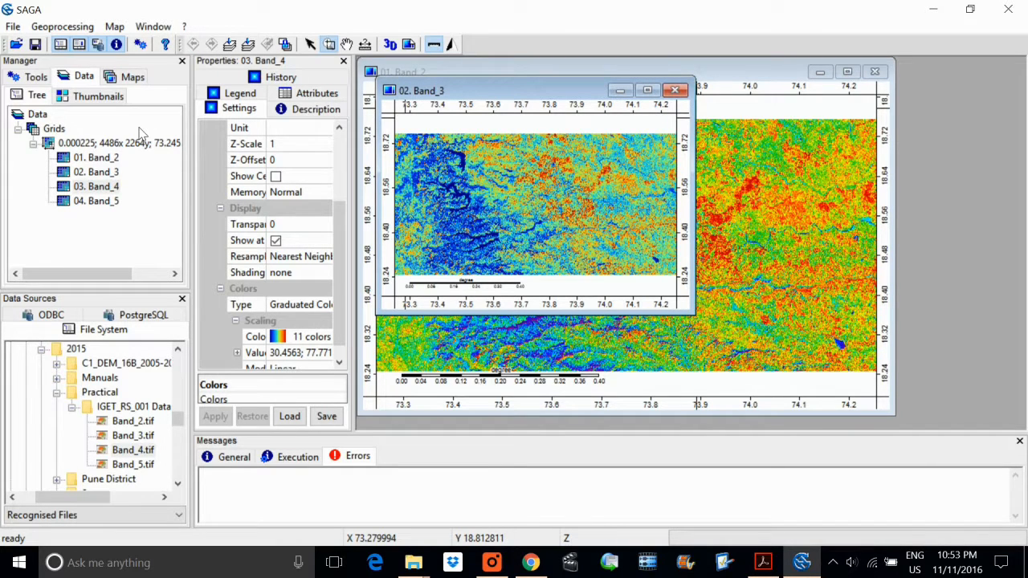
right_click(98, 191)
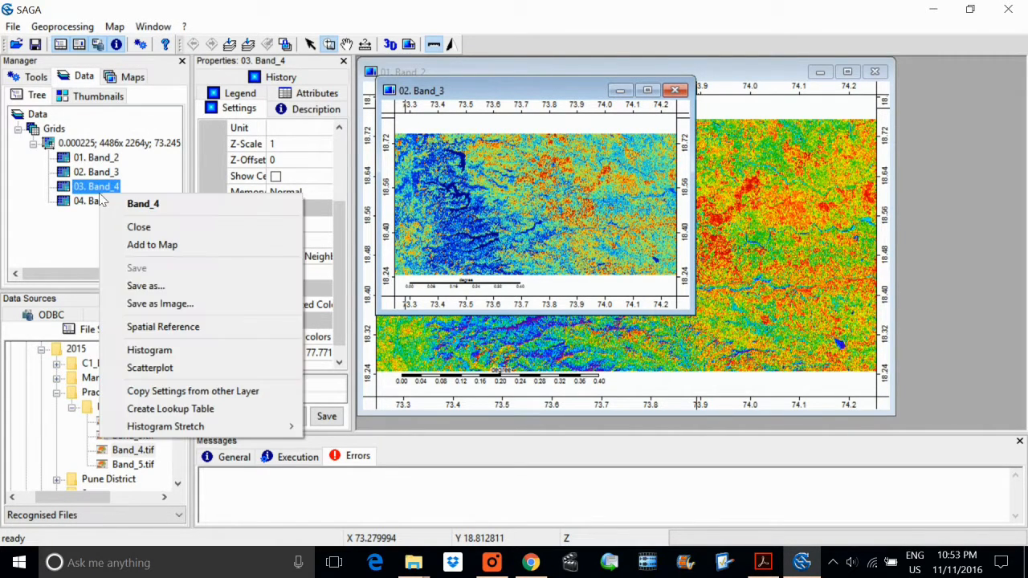
click(160, 369)
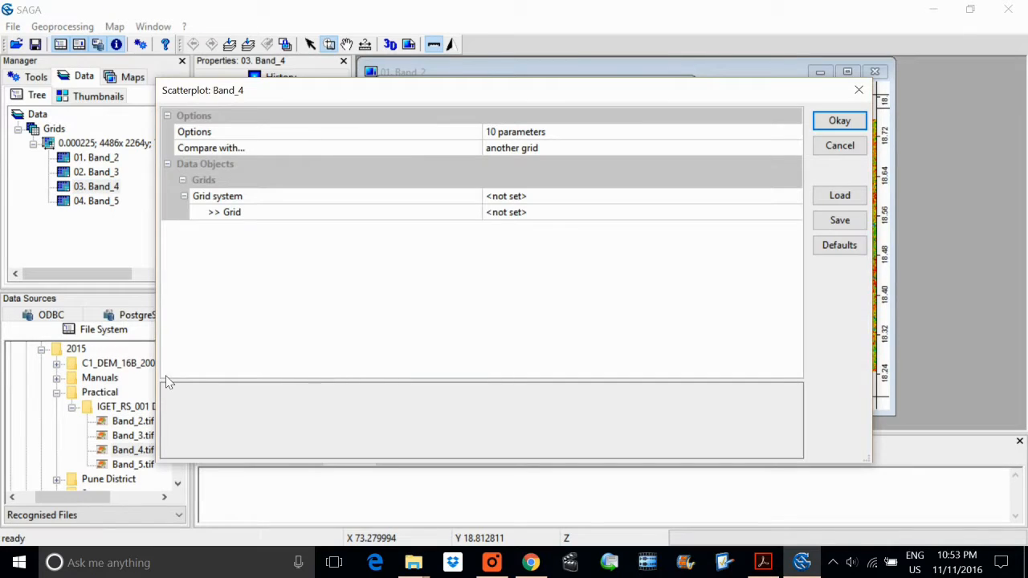
click(858, 90)
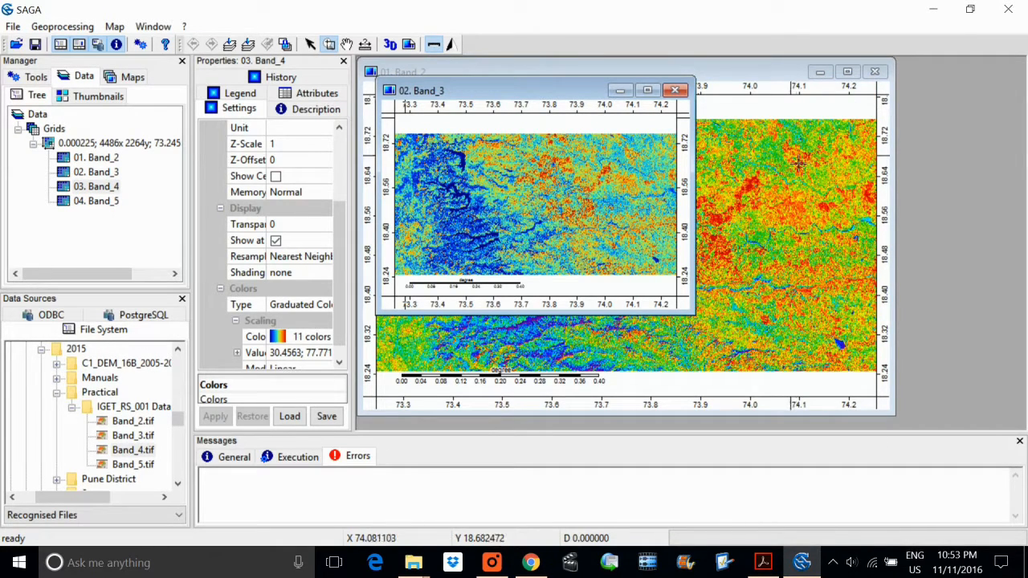
Step: List the open maps, move the Band_3 map window aside and maximize it
click(133, 77)
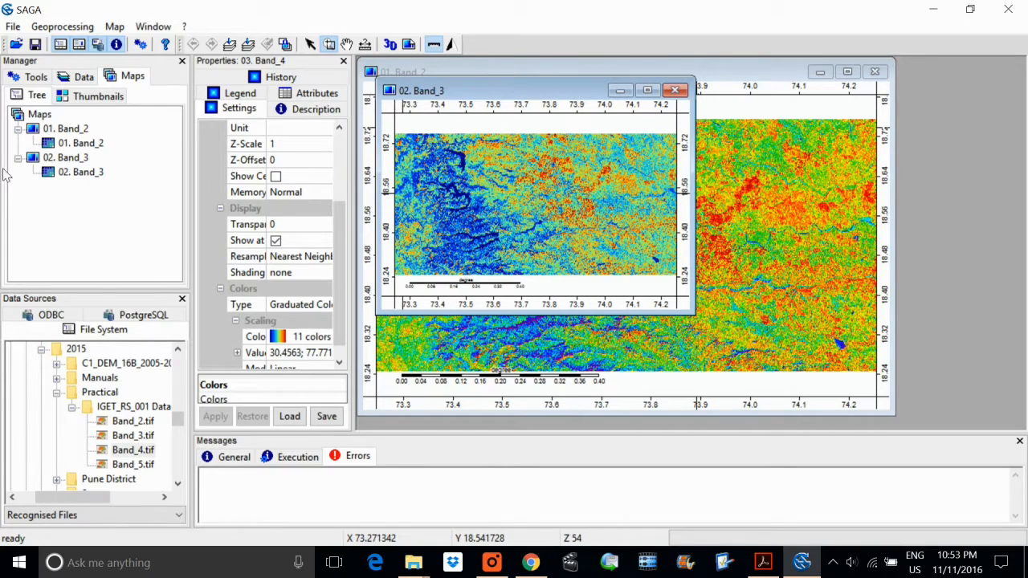
drag(565, 96, 663, 149)
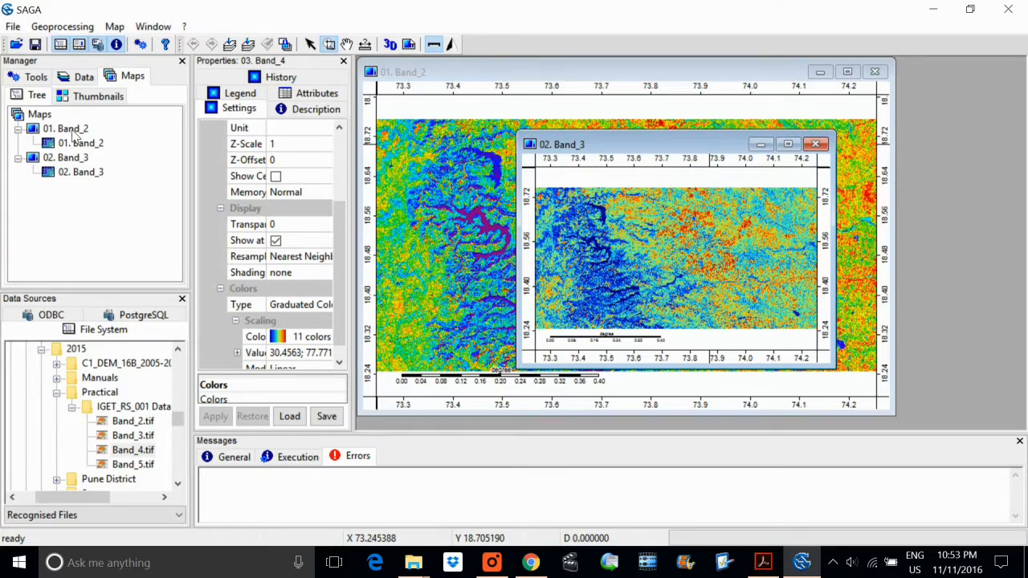
double_click(591, 144)
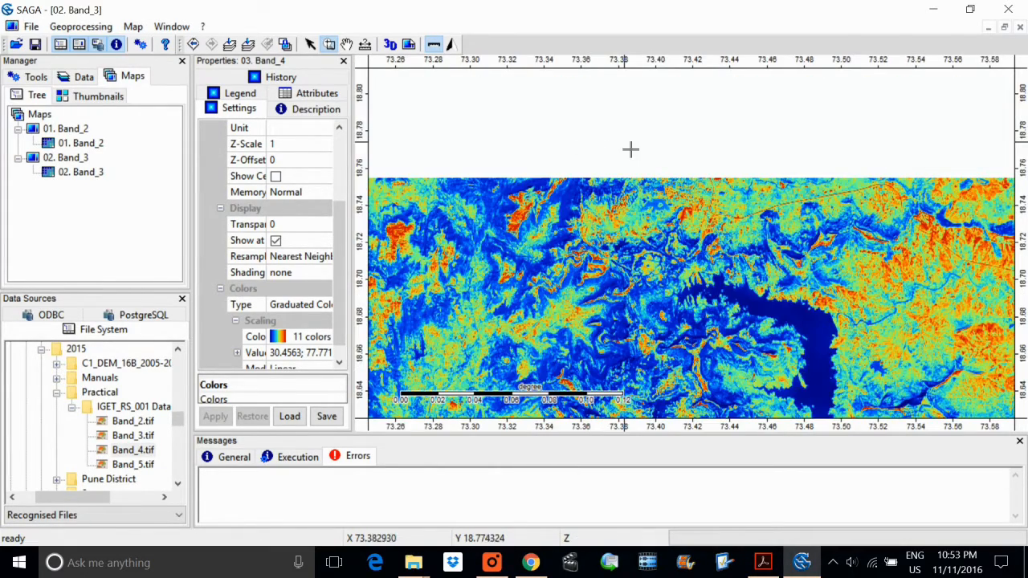
click(690, 177)
click(691, 177)
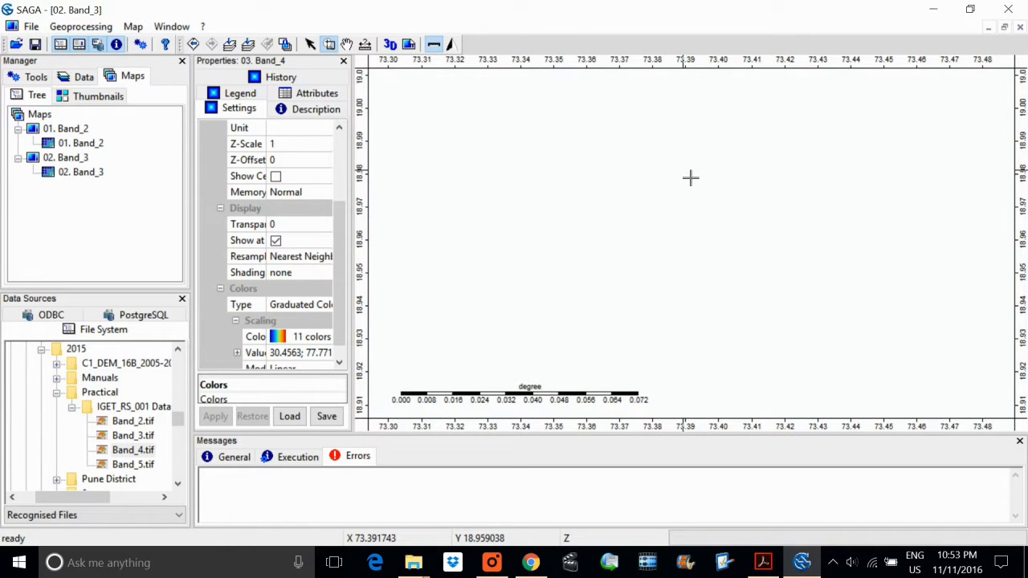
right_click(691, 177)
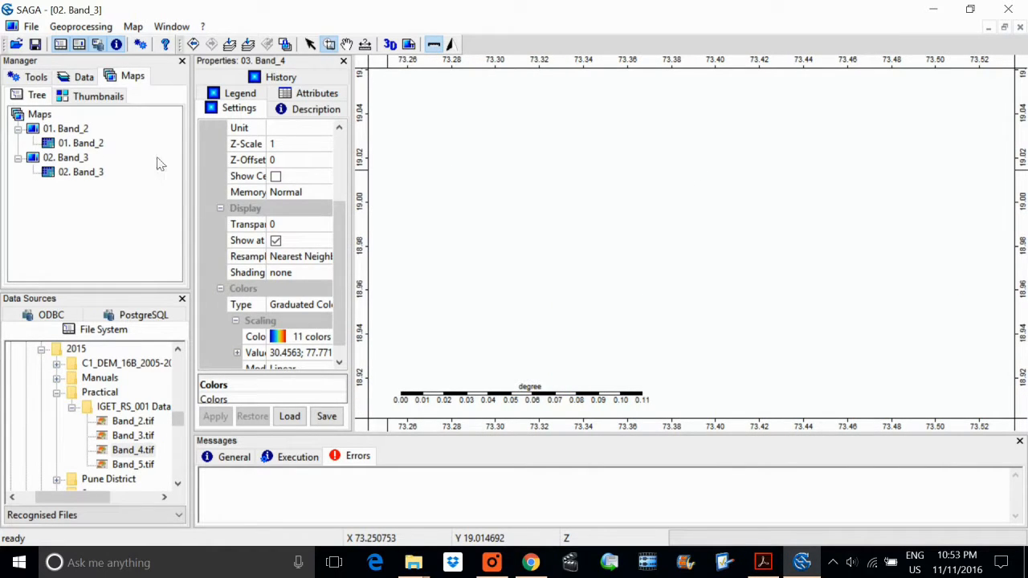
Step: Look through the options available for the Band_2 map and for its layer
right_click(72, 128)
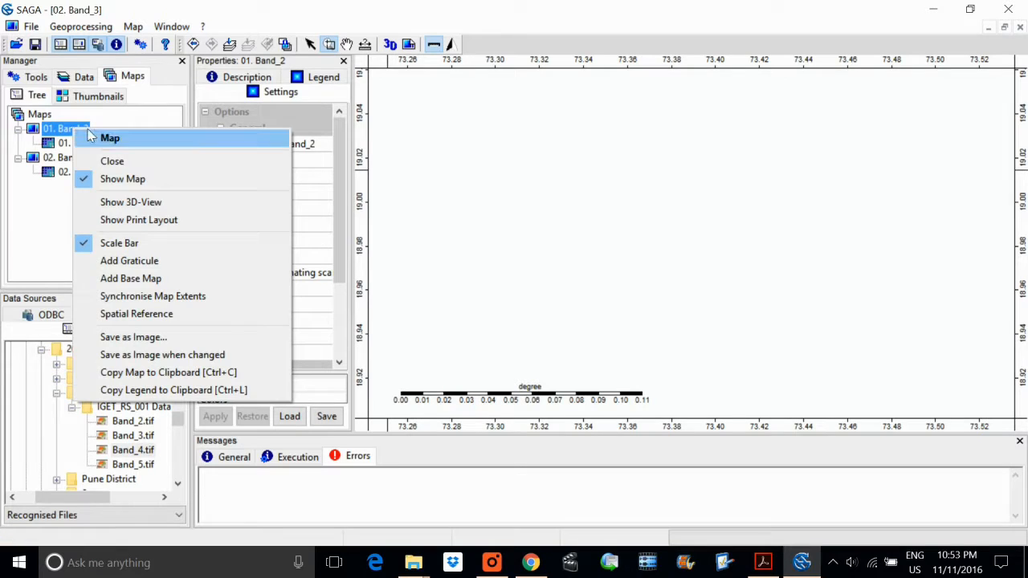
click(81, 145)
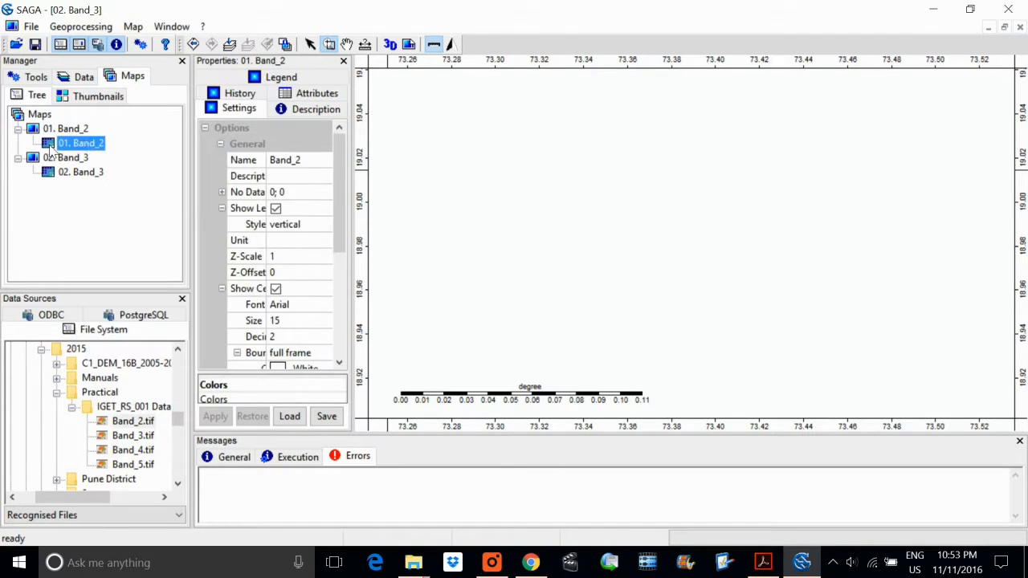
right_click(87, 145)
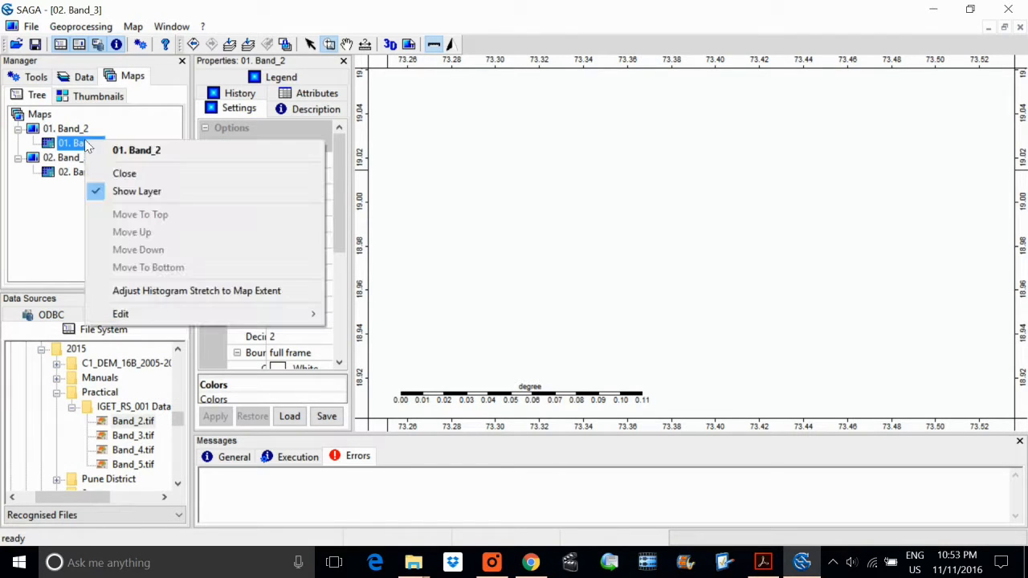
click(146, 150)
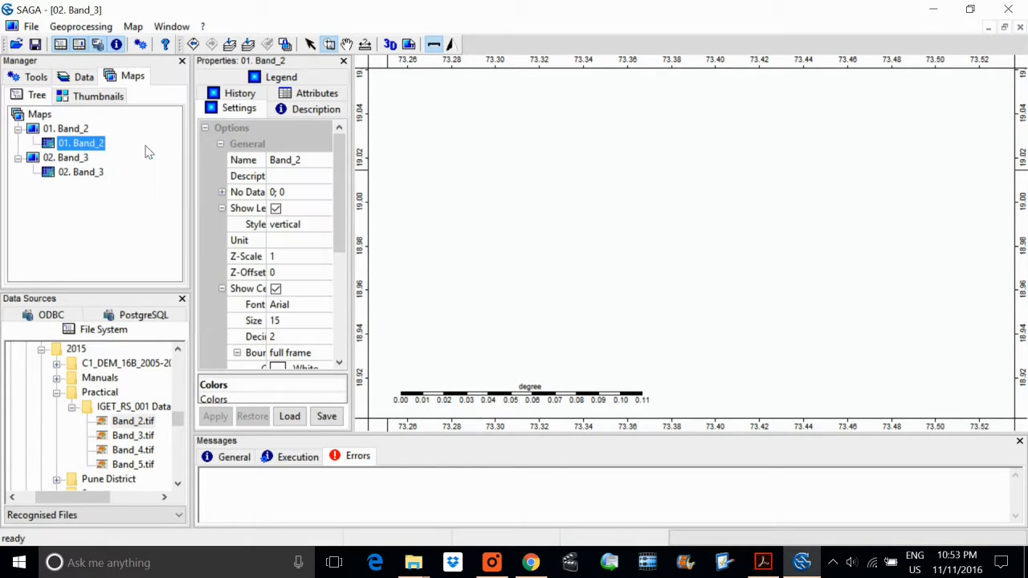
Step: Restore the Band_3 map to its full extent
right_click(652, 275)
right_click(652, 275)
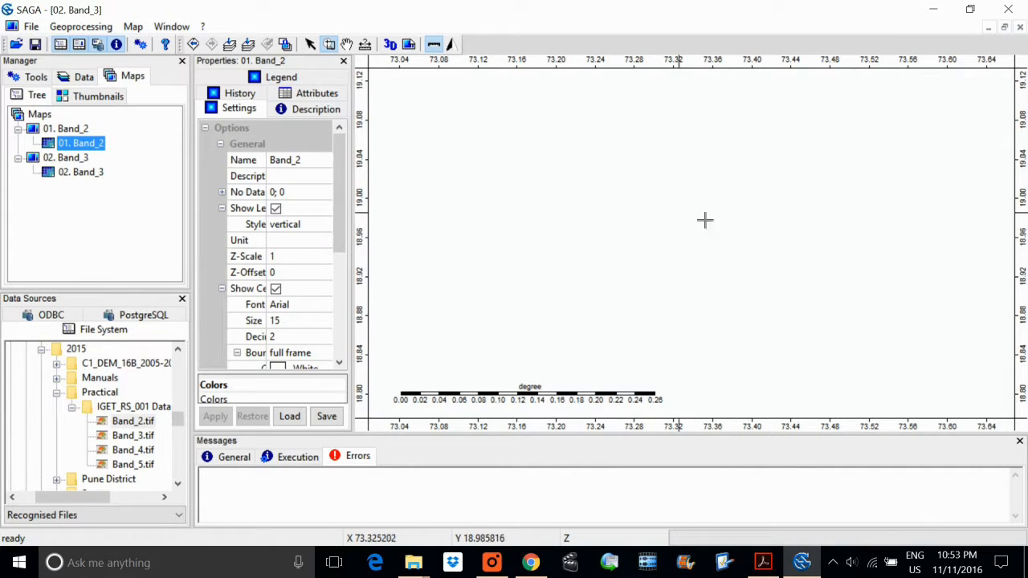
click(230, 46)
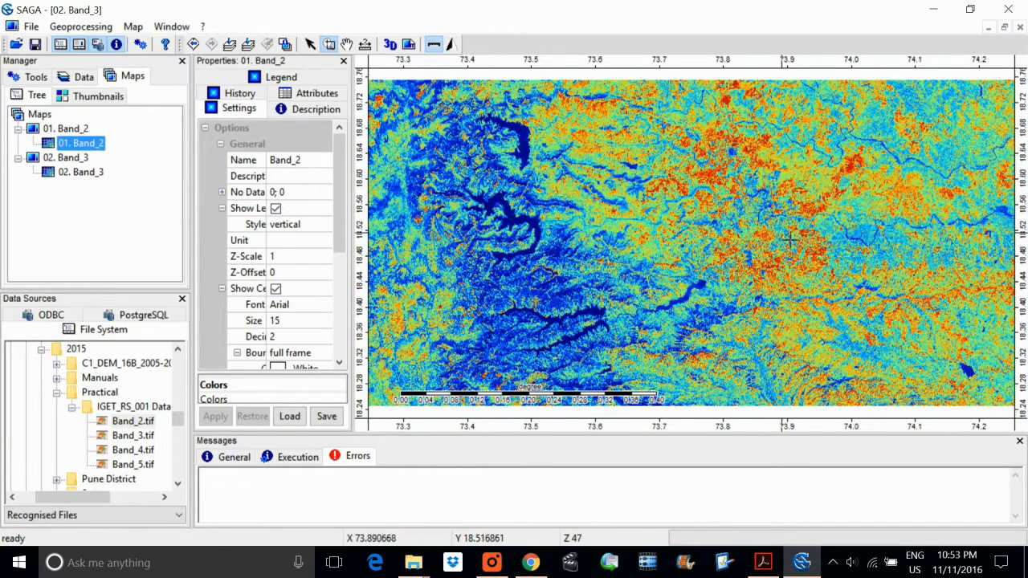
Step: Hide the Band_2 map window and turn off the Band_2 layer inside that map
click(78, 130)
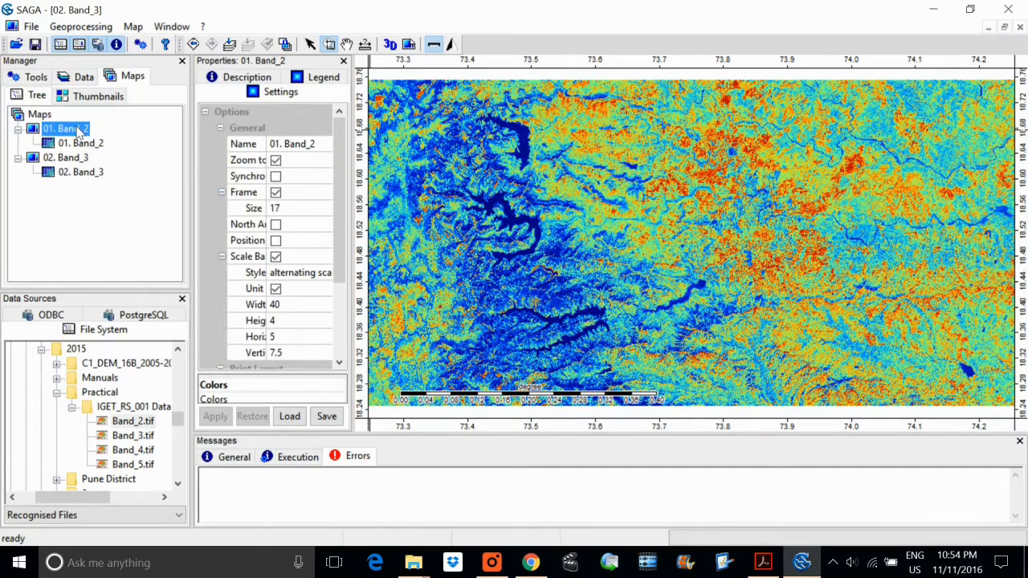
right_click(78, 130)
click(144, 183)
right_click(69, 145)
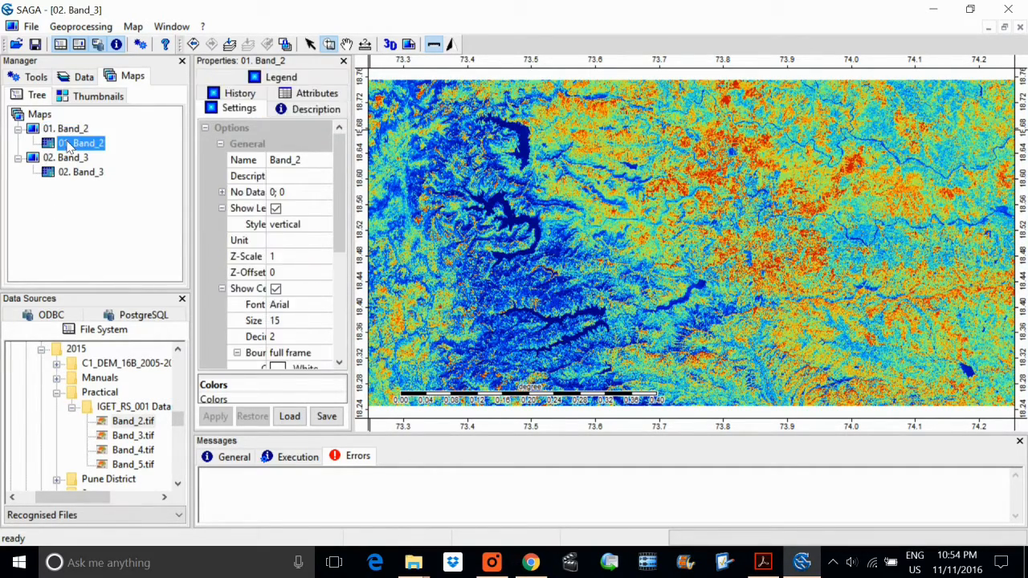
click(103, 193)
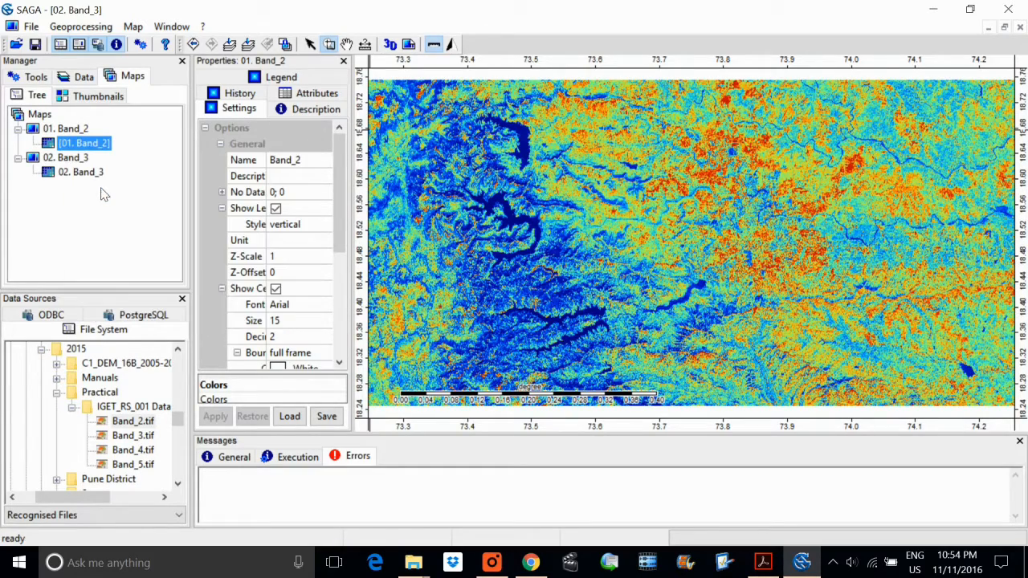
Step: Hide the Band_3 map window
click(85, 159)
right_click(87, 160)
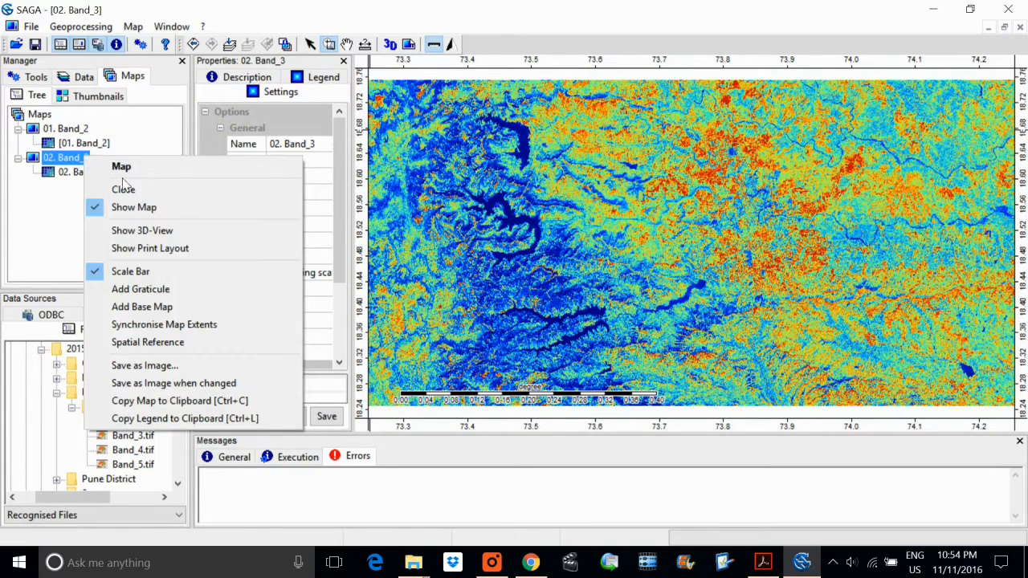
click(124, 207)
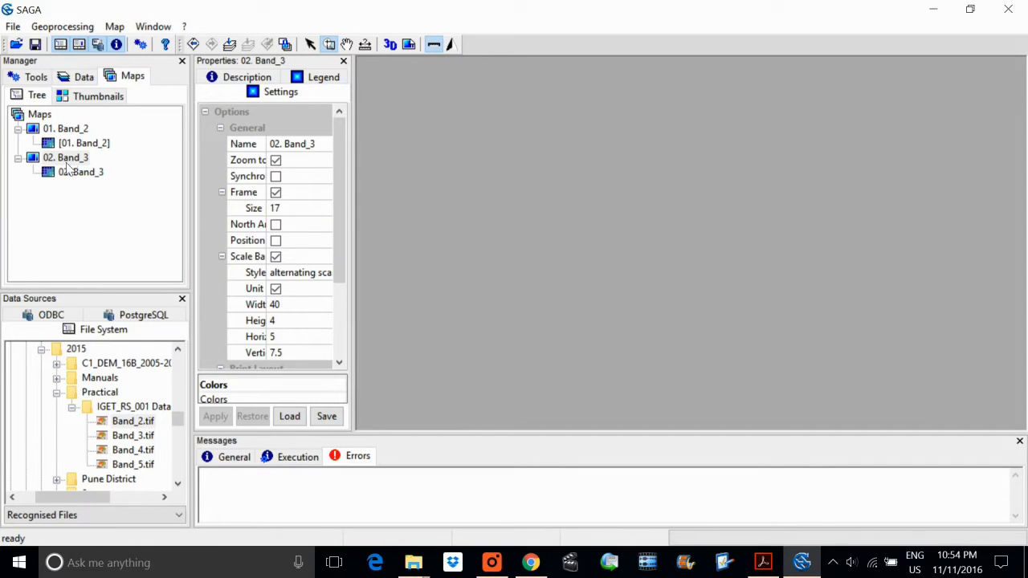
Step: Show the Band_3 map again, move its window to the workspace's upper corner and enlarge it
right_click(71, 160)
click(100, 211)
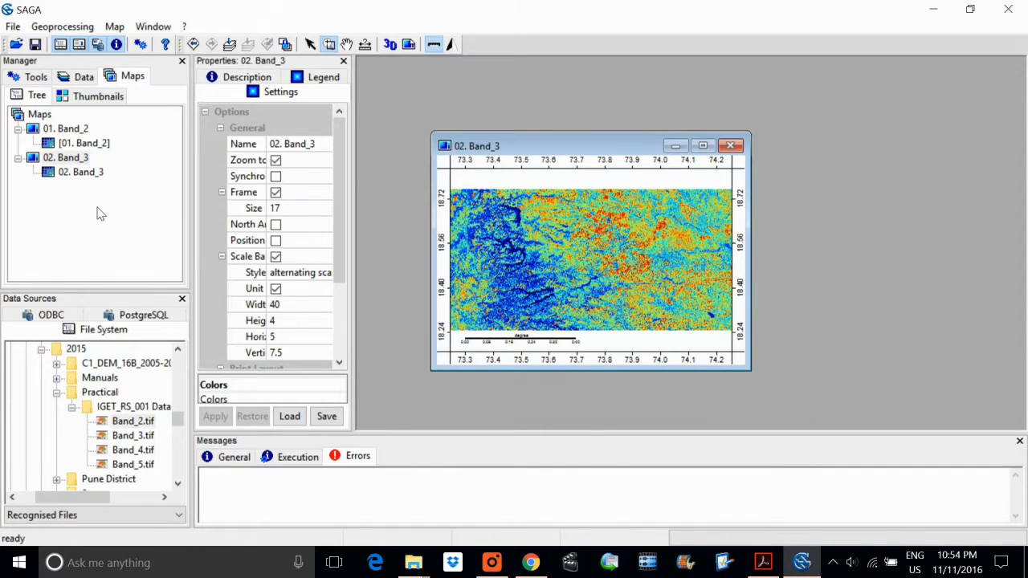
drag(572, 154, 505, 113)
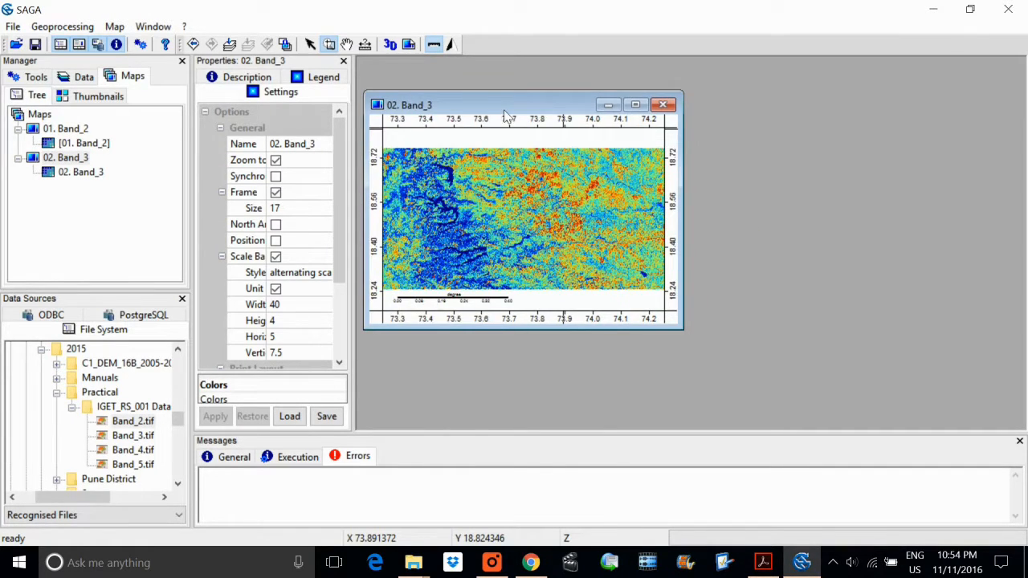
drag(688, 334, 891, 413)
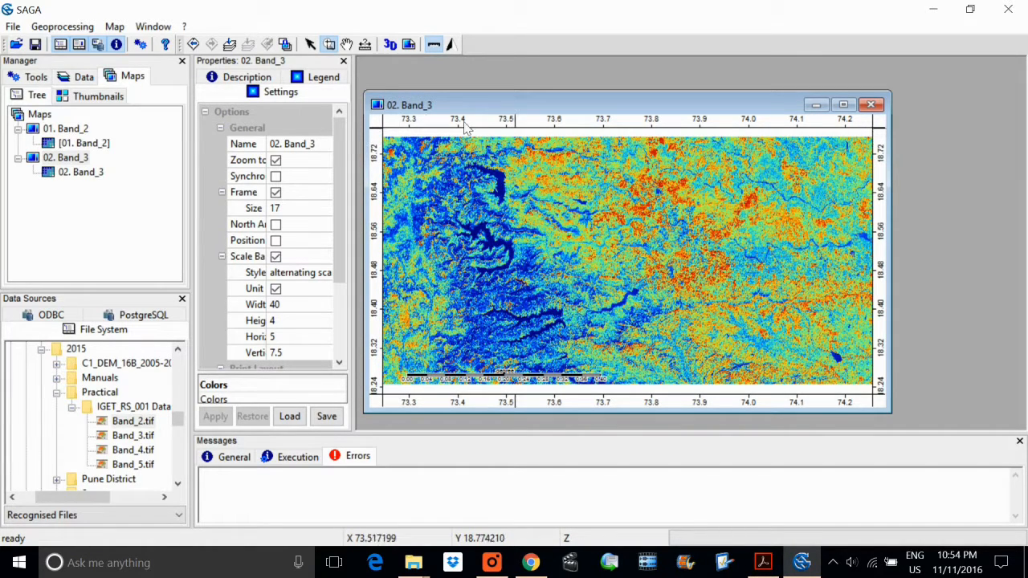
Step: Show the Band_2 map again, maximize its window and zoom far out
right_click(81, 129)
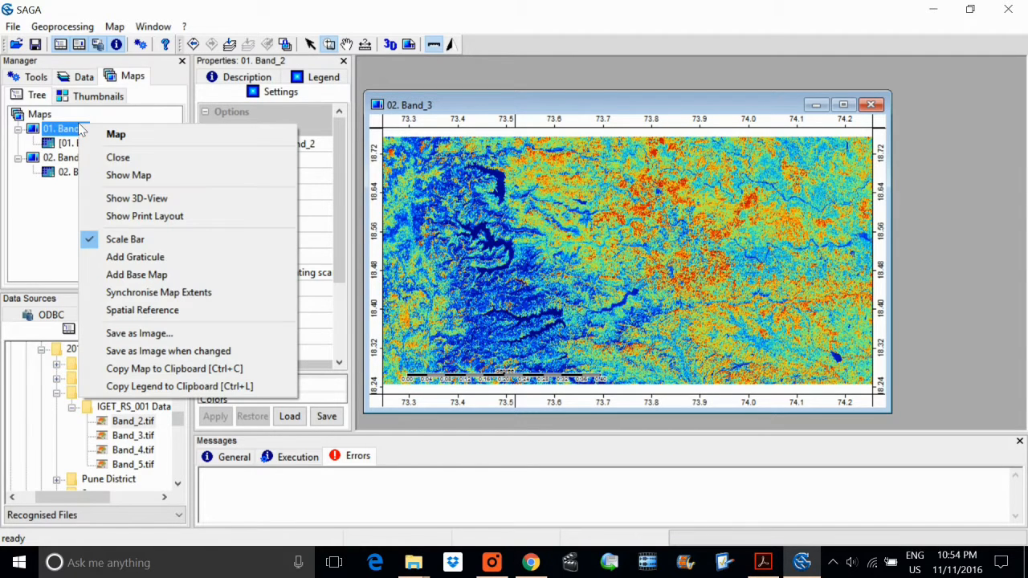
click(128, 175)
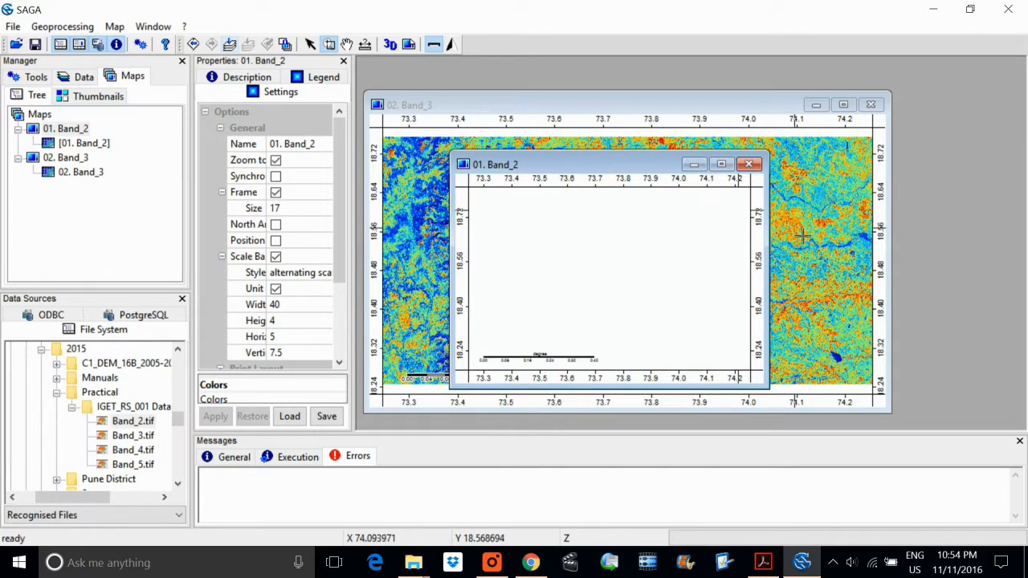
double_click(652, 166)
scroll(730, 239, down, 17)
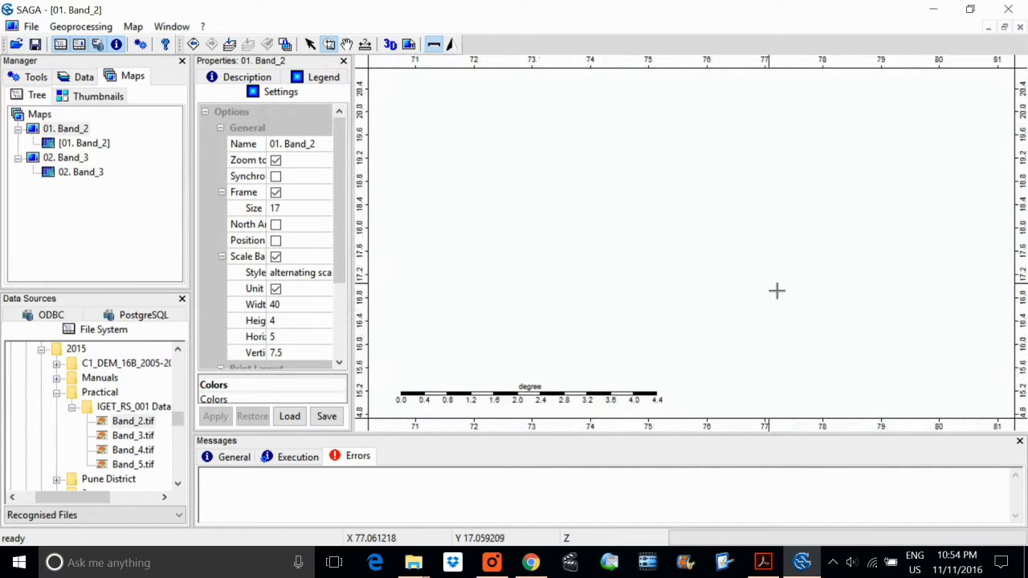
scroll(781, 307, down, 3)
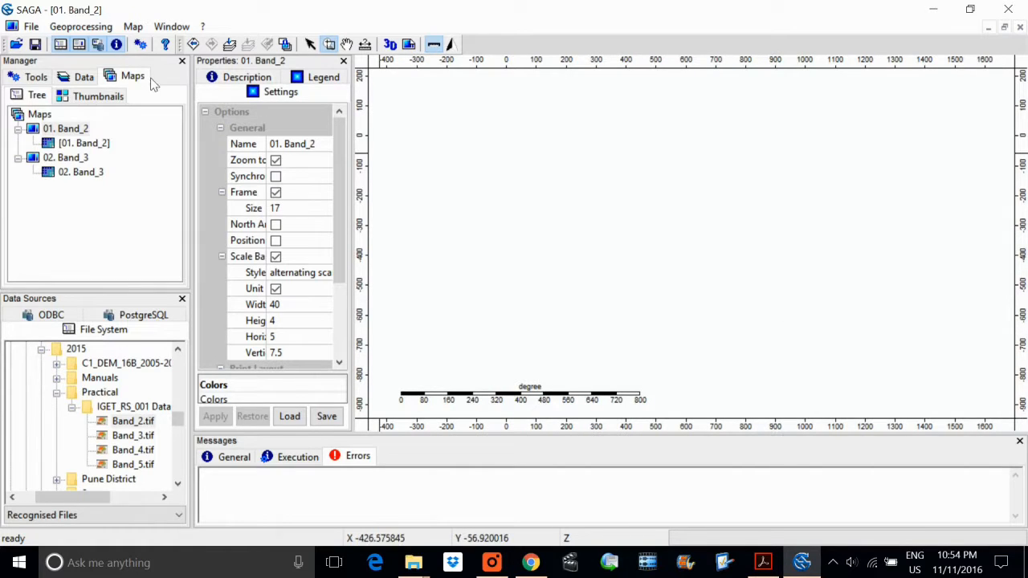
Step: Turn the Band_2 layer back on in its map and fit the map view to the data extent
click(70, 142)
right_click(69, 140)
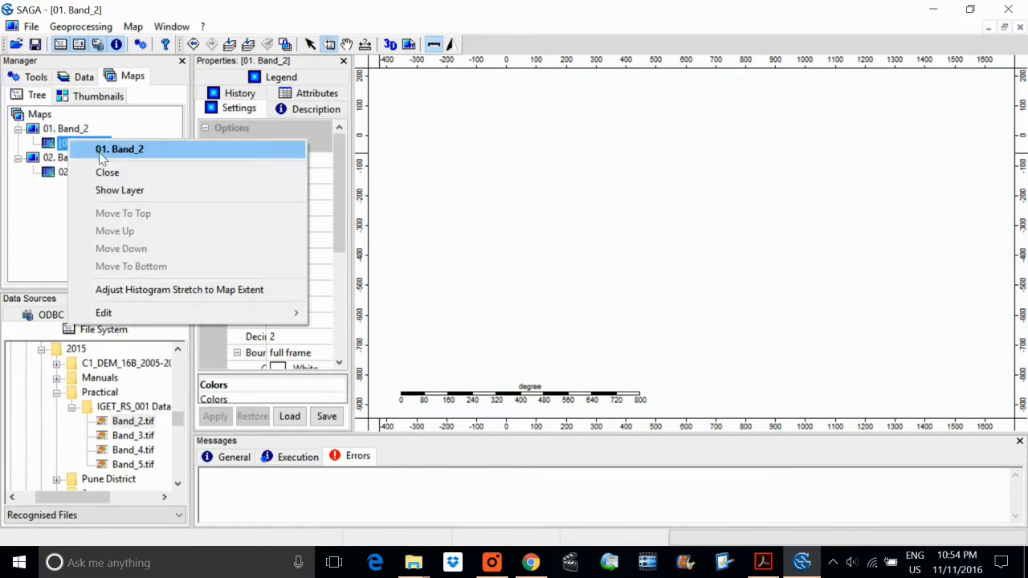
click(131, 190)
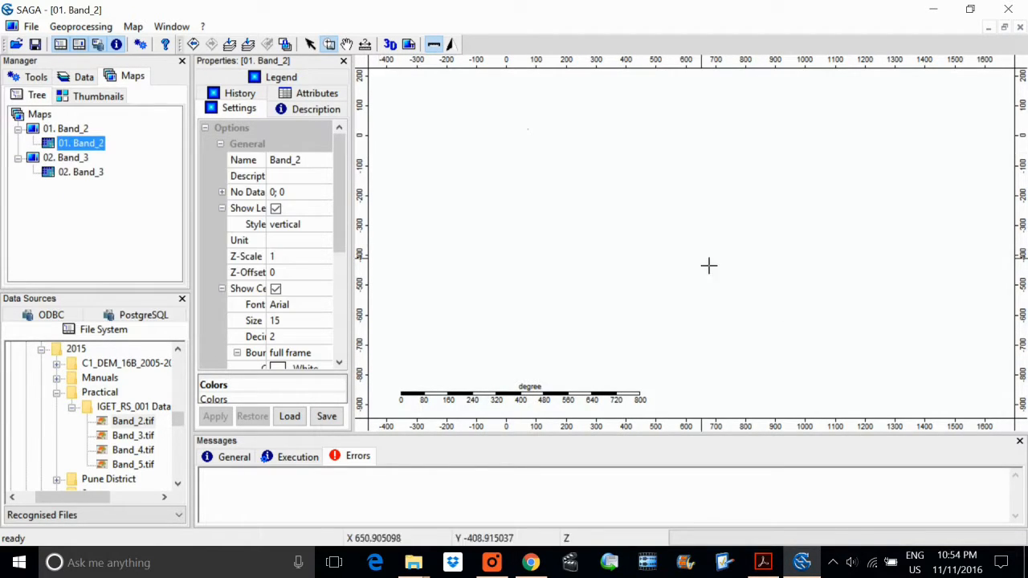
click(241, 46)
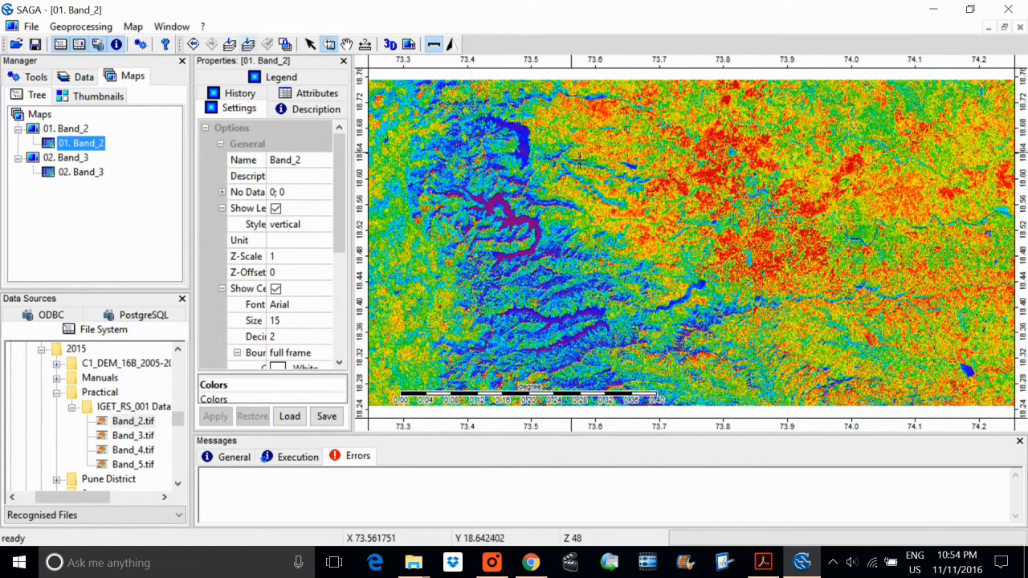
scroll(727, 203, down, 2)
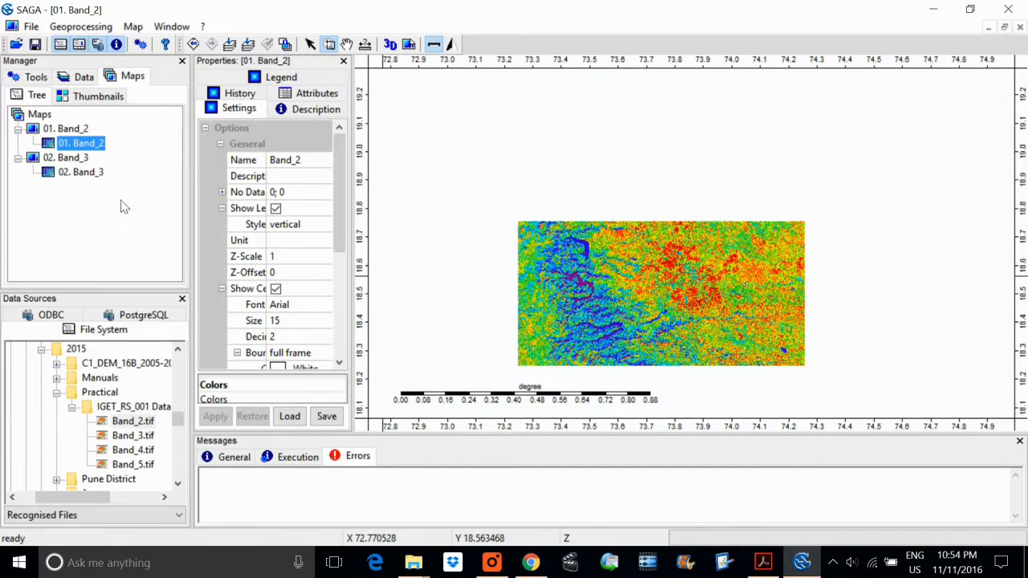
click(69, 159)
click(70, 172)
right_click(70, 179)
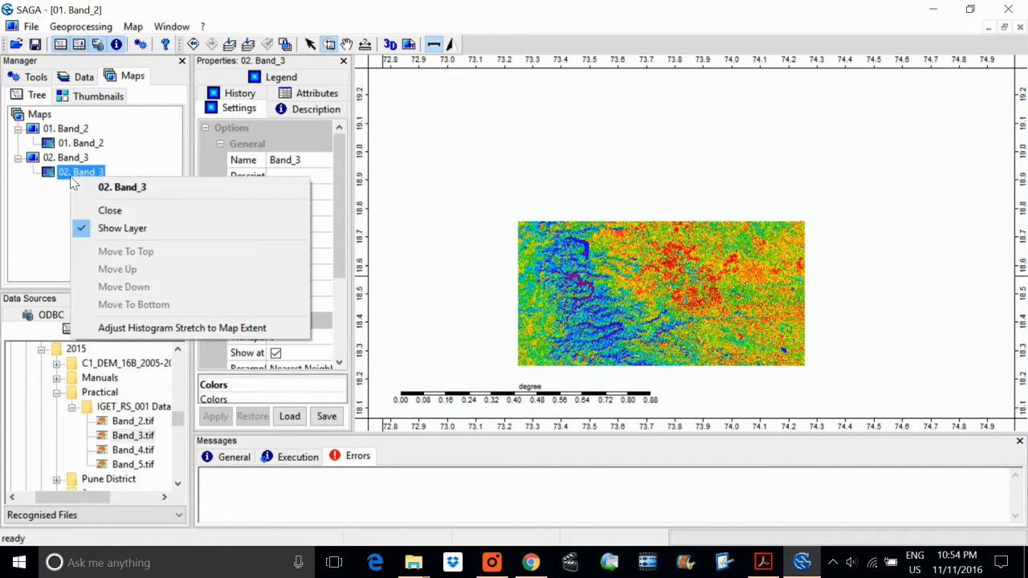
click(93, 149)
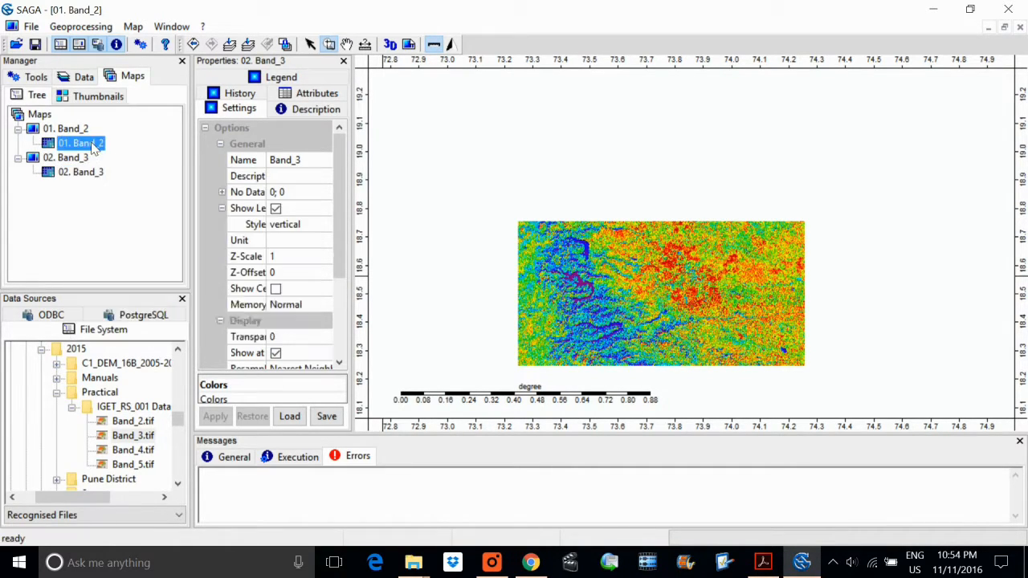
right_click(91, 144)
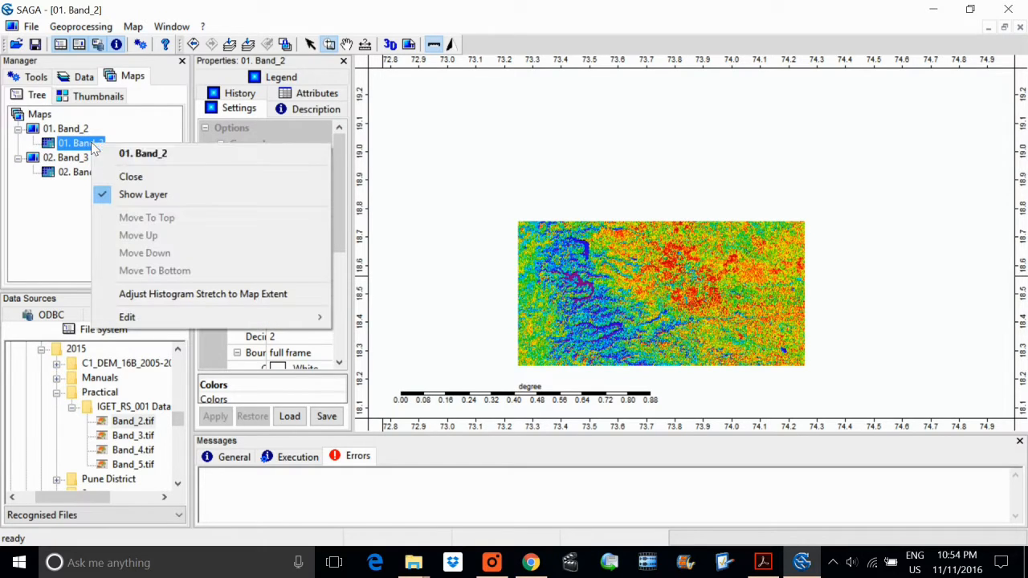
click(68, 186)
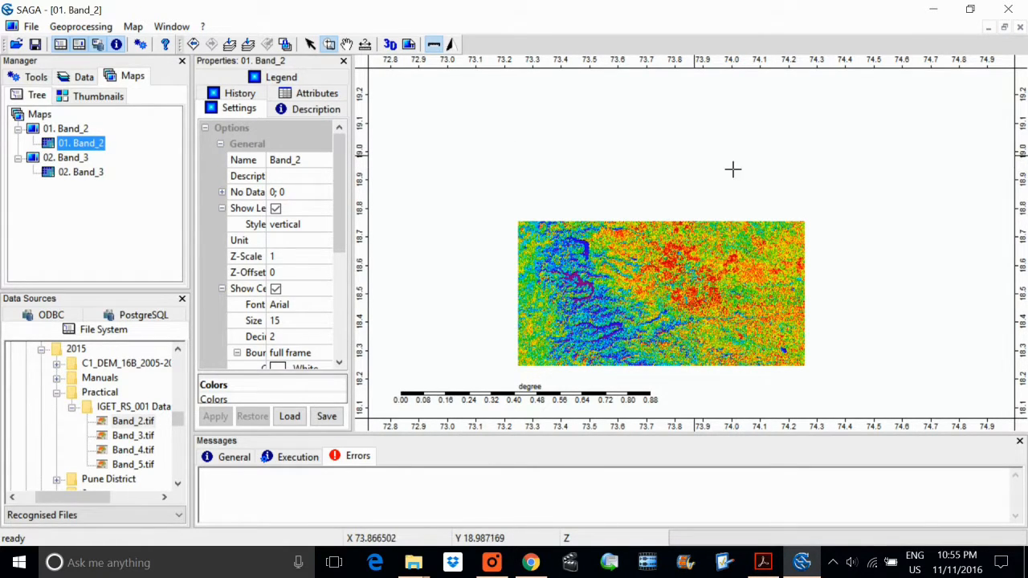
Step: Widen the Band_2 layer's properties area and bring its display settings into view
click(244, 113)
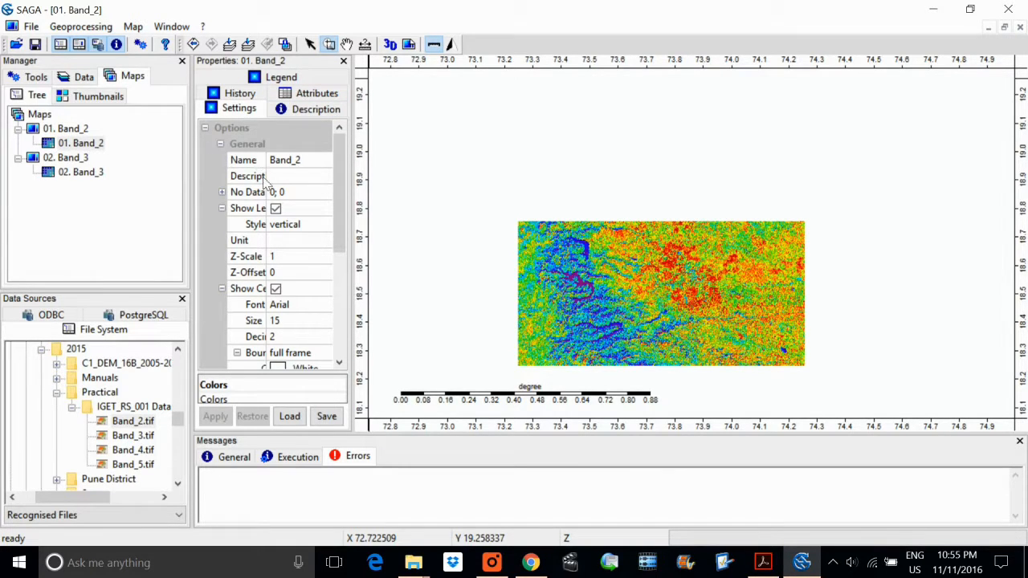
drag(356, 300, 530, 303)
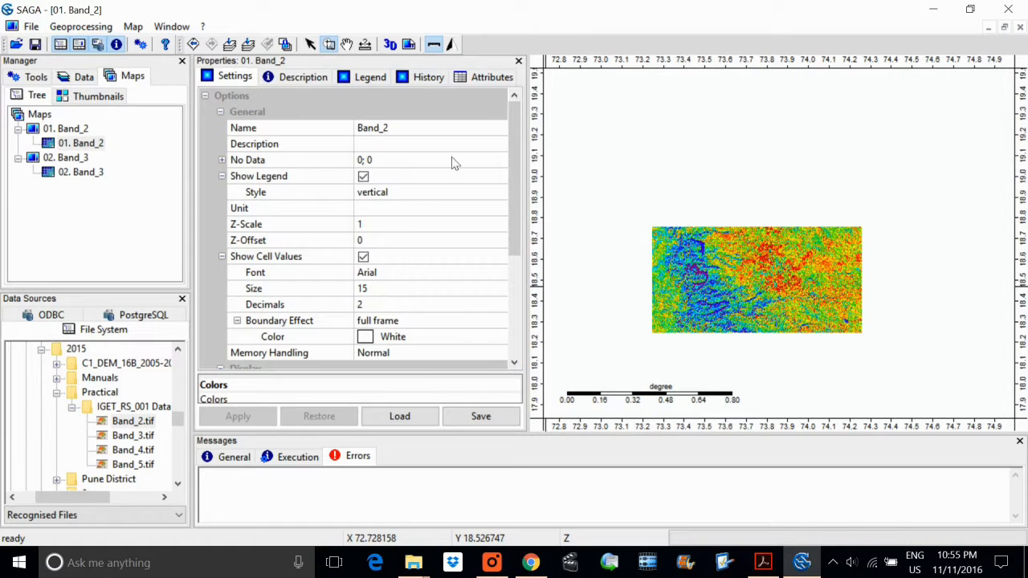
scroll(365, 189, down, 4)
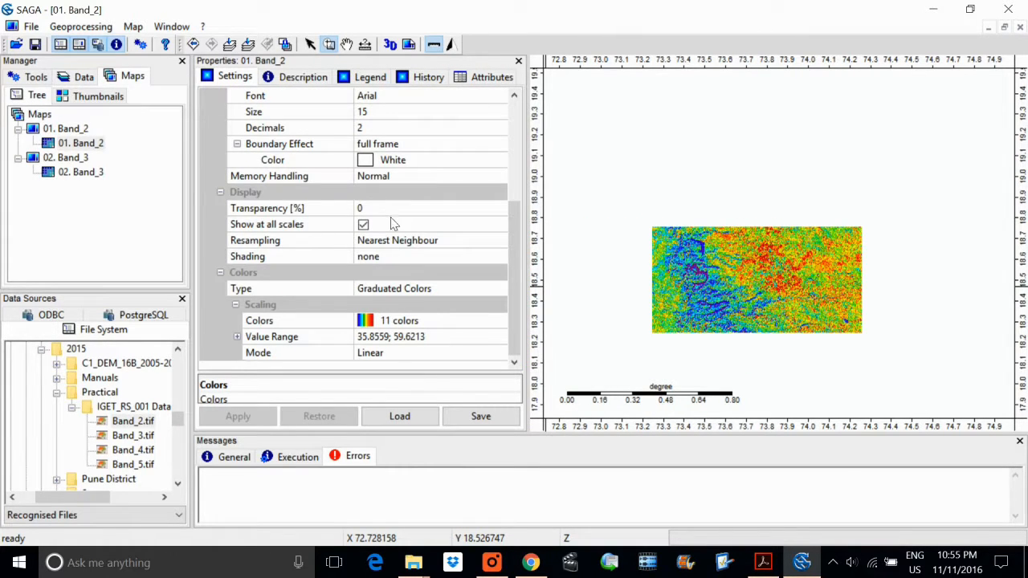
Step: Set the Band_2 layer's transparency to 50 % and apply it to the map
click(375, 214)
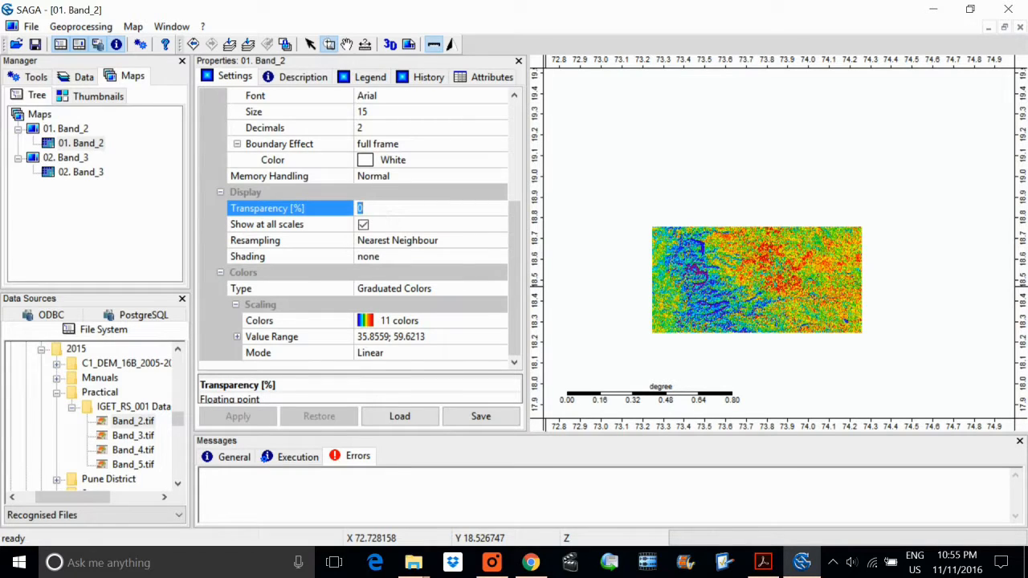
text(50)
key(Return)
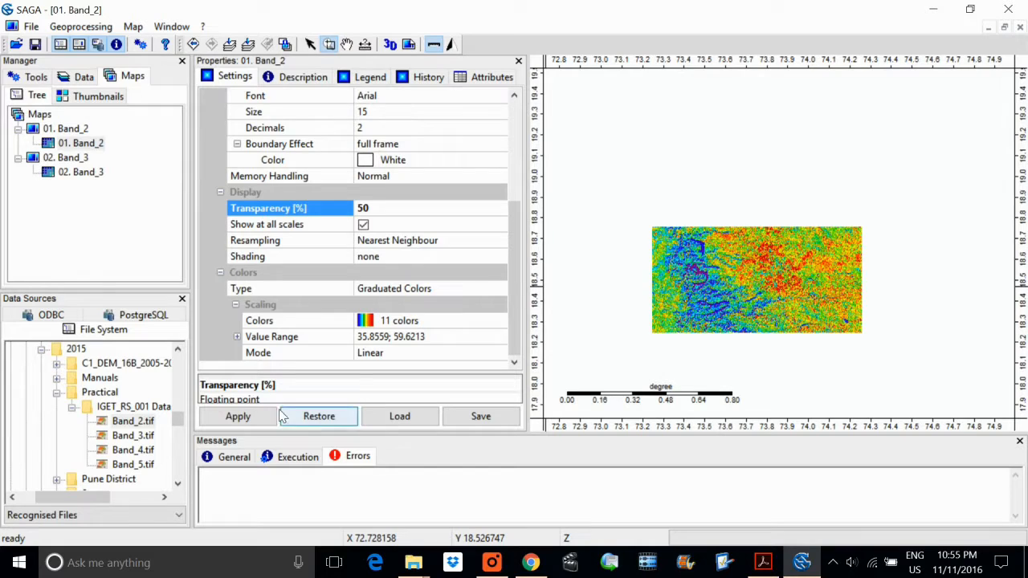
click(238, 416)
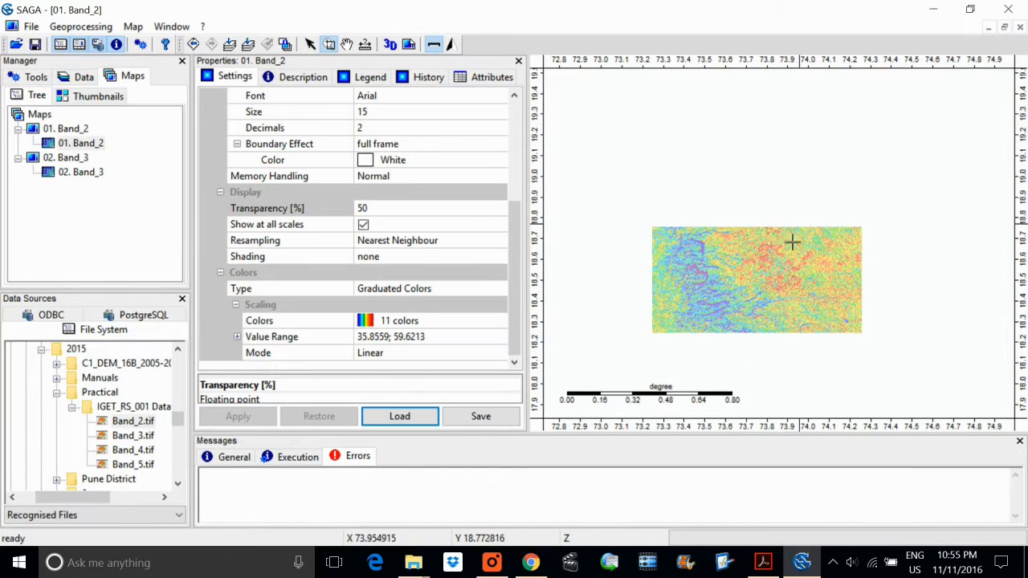
Step: Set the Band_2 layer's transparency to 20 % and apply the change
drag(391, 210, 362, 209)
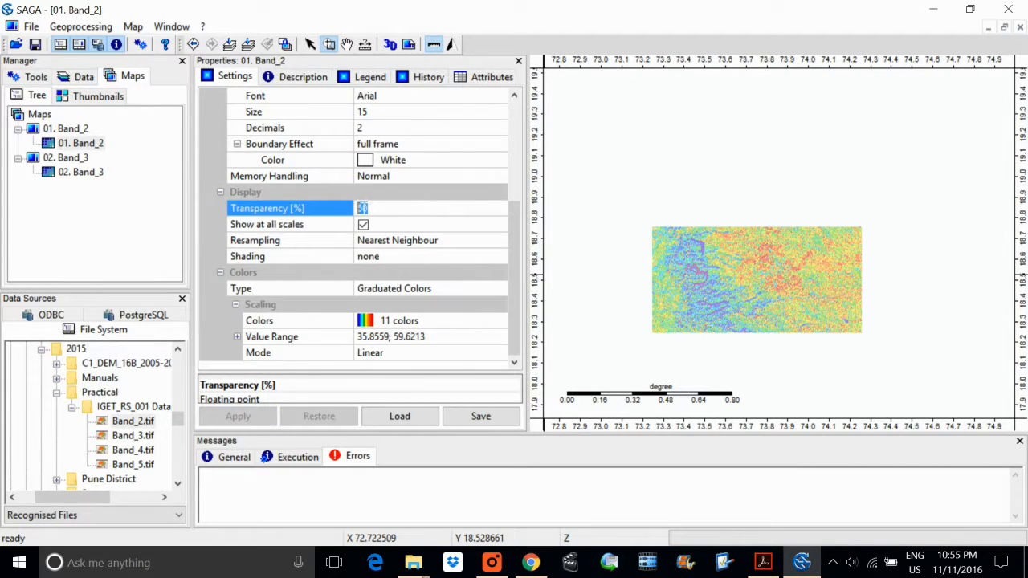
text(2)
click(405, 224)
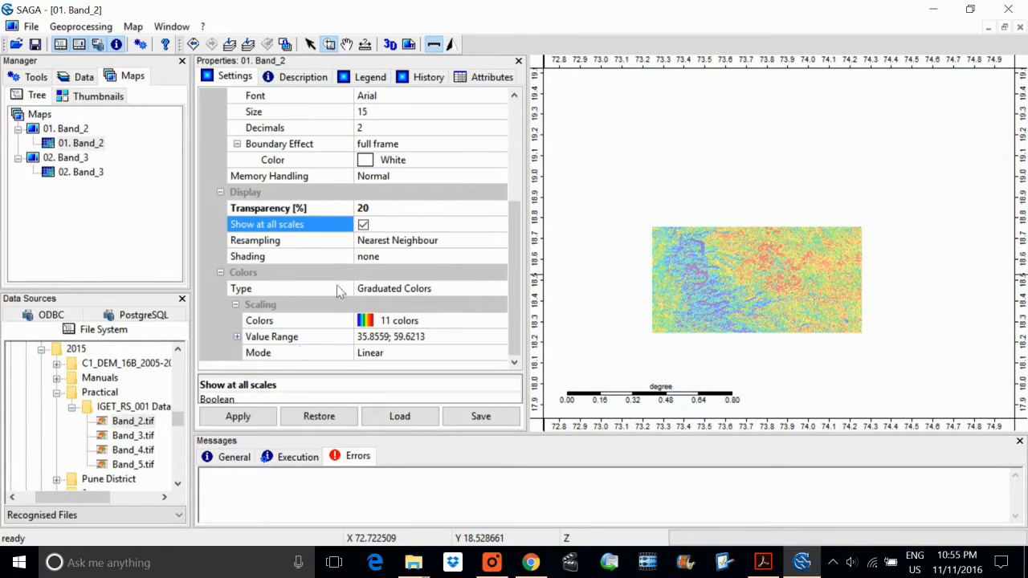
click(261, 413)
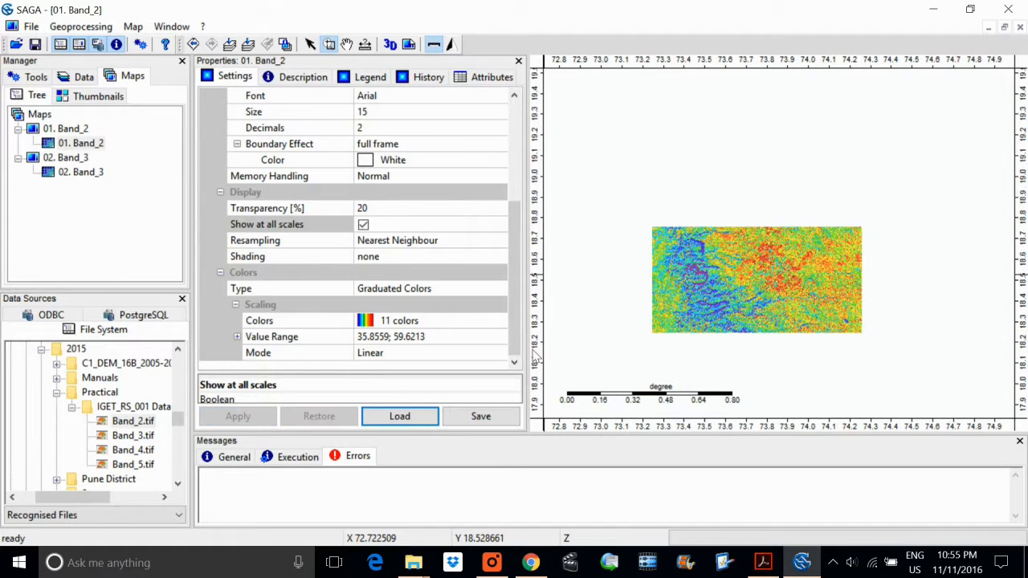
Step: Turn off Show at all scales for the Band_2 layer and turn it back on
click(793, 296)
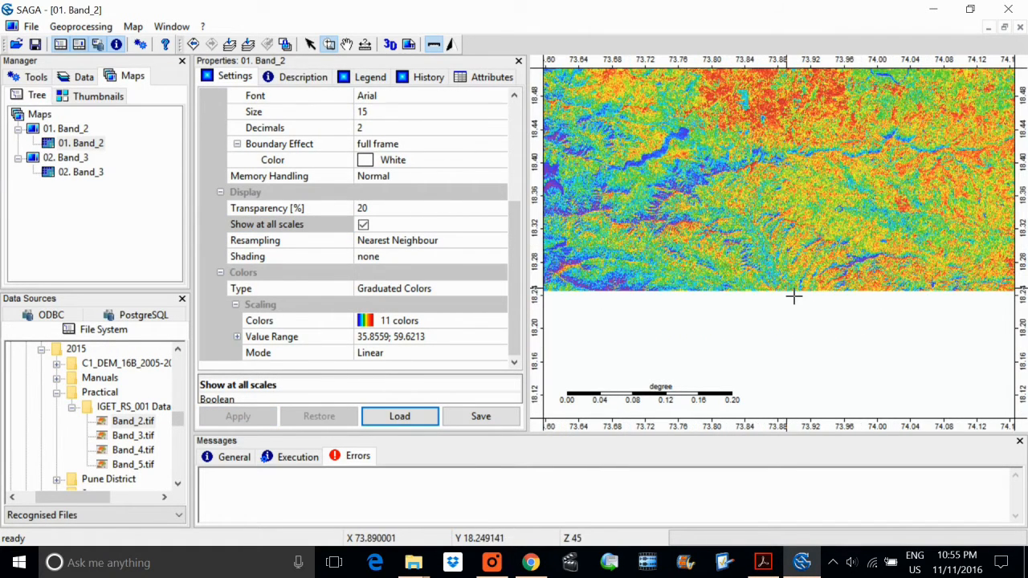
right_click(793, 296)
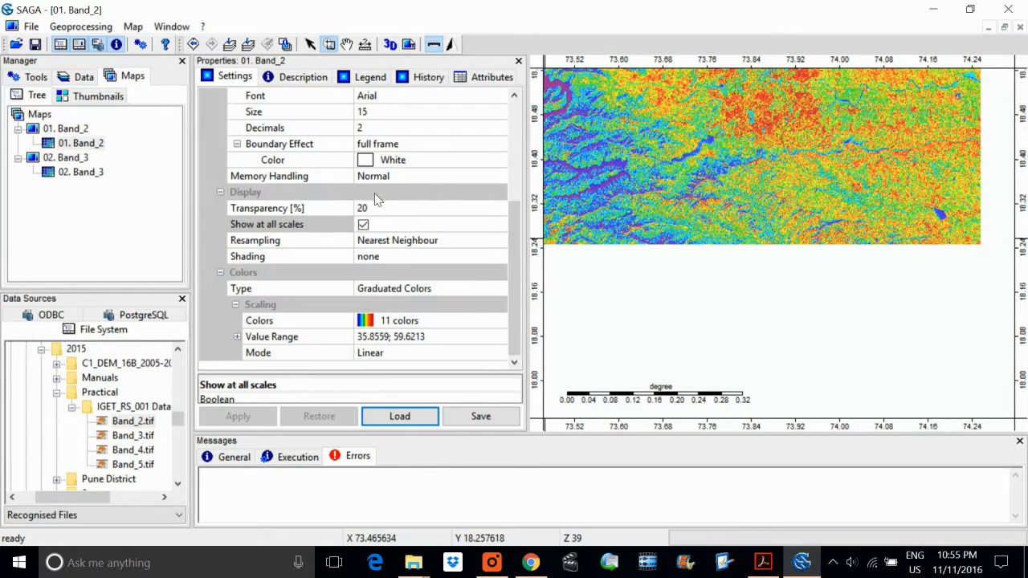
click(363, 225)
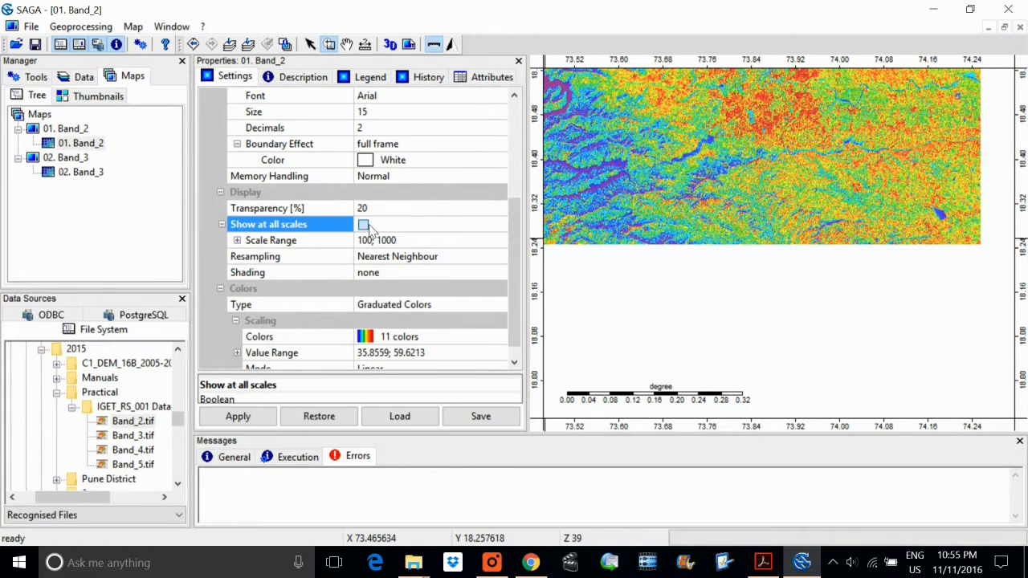
click(363, 225)
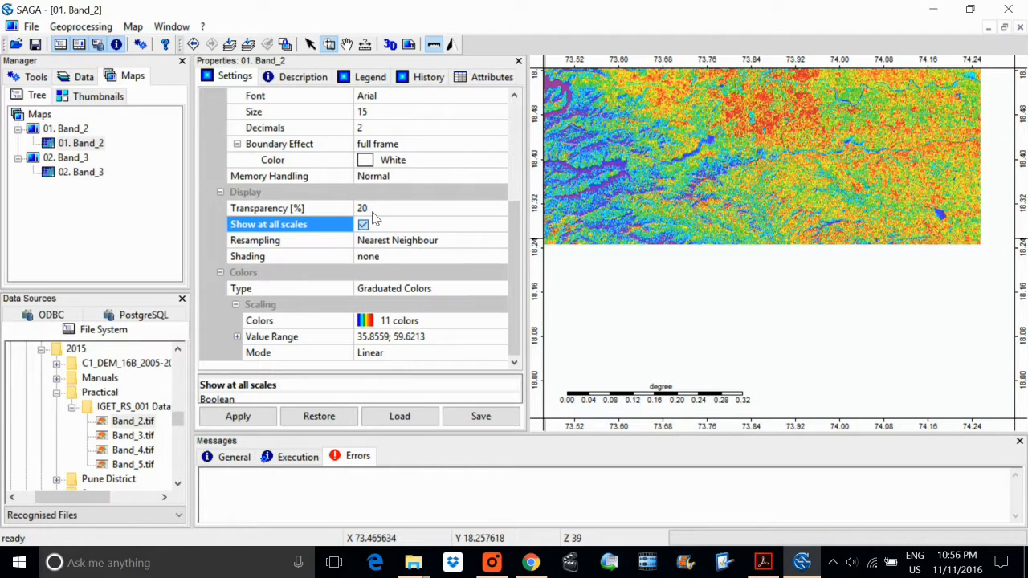
Step: Start the RGB Composite grid visualization tool and choose the grid system 0.000225; 4486x 2264y; 73.2455x 18.245325y
click(84, 26)
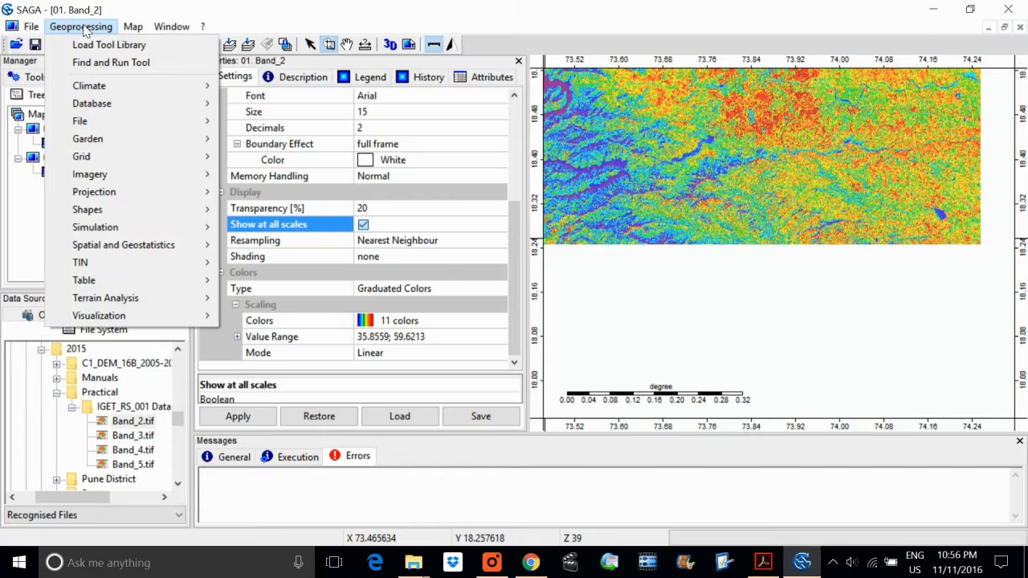
mouse_move(124, 320)
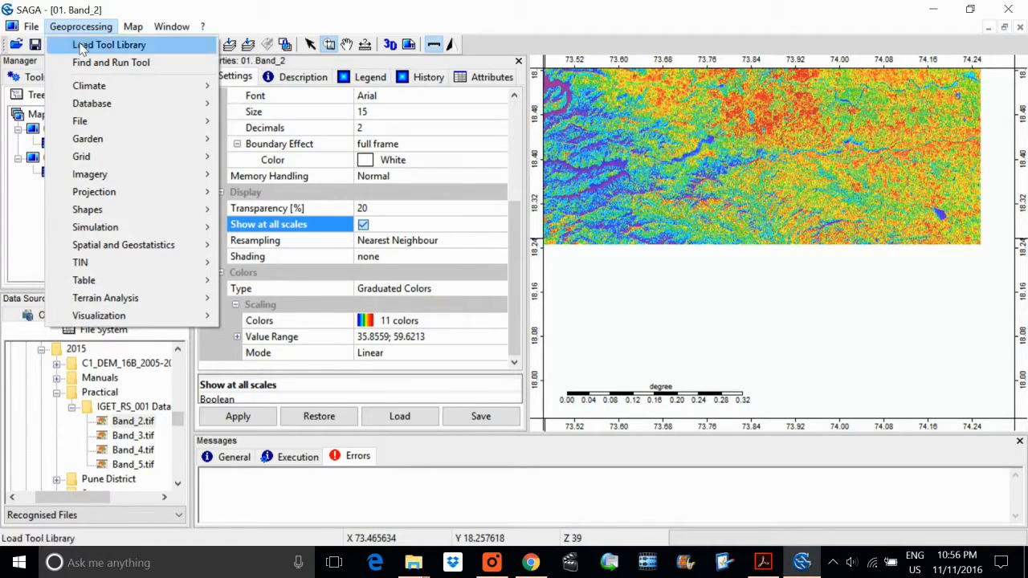
mouse_move(167, 313)
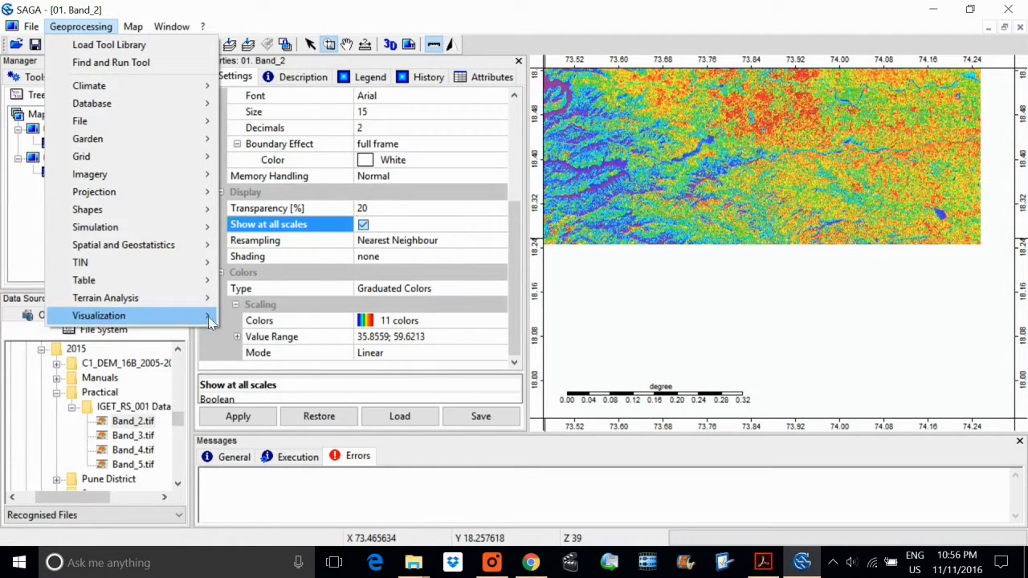
mouse_move(207, 321)
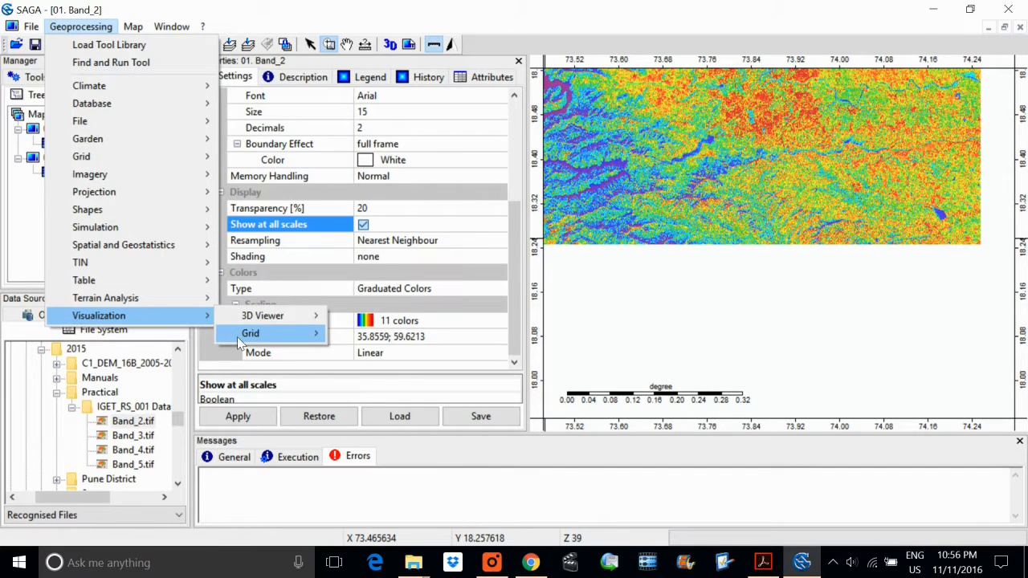
mouse_move(245, 335)
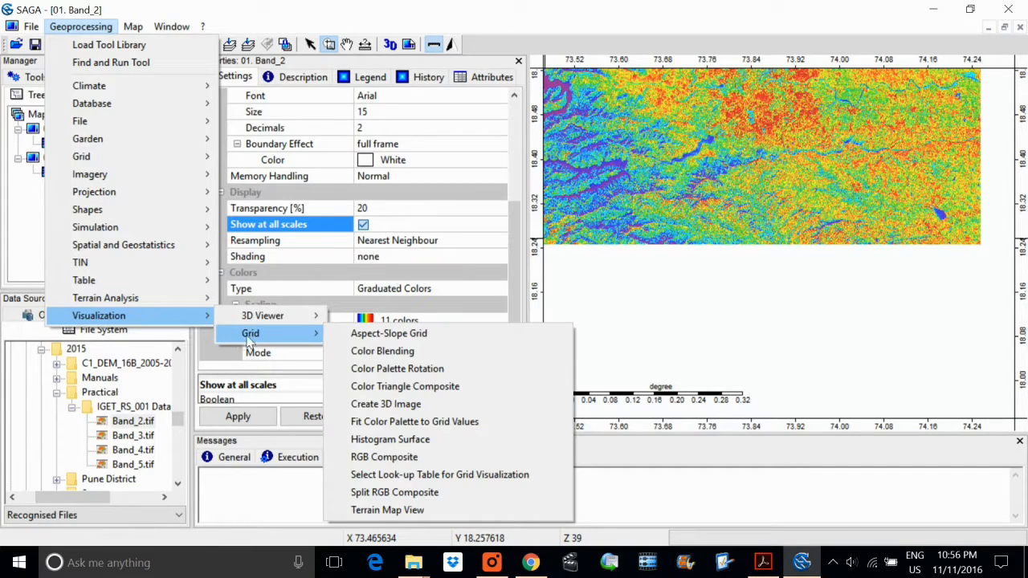
click(412, 465)
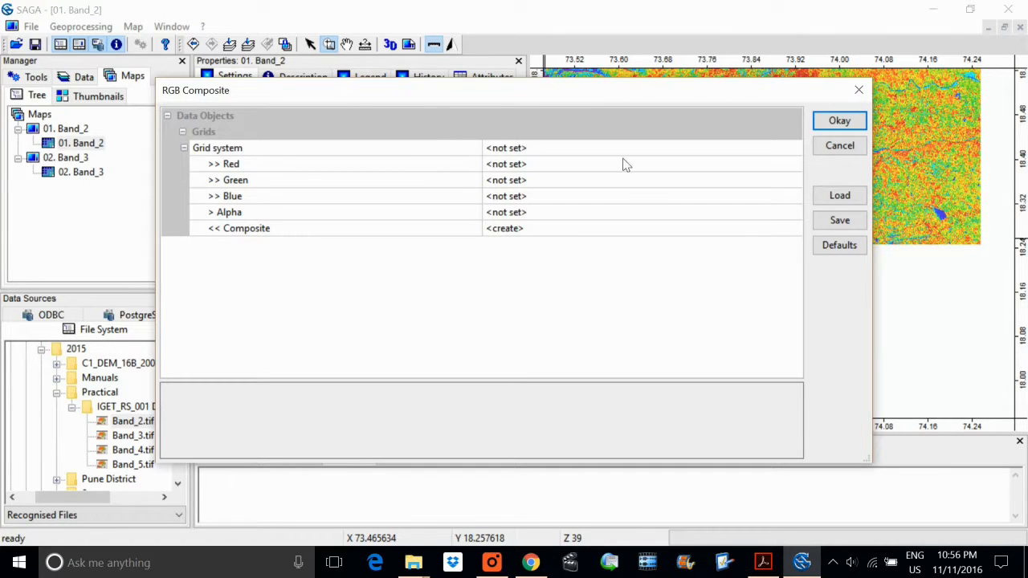
click(670, 151)
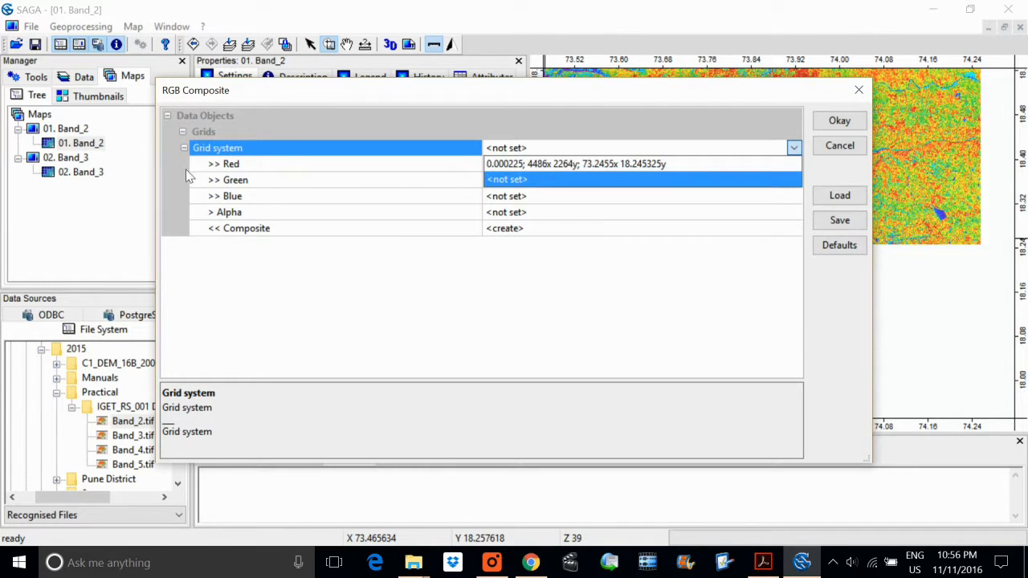
click(610, 165)
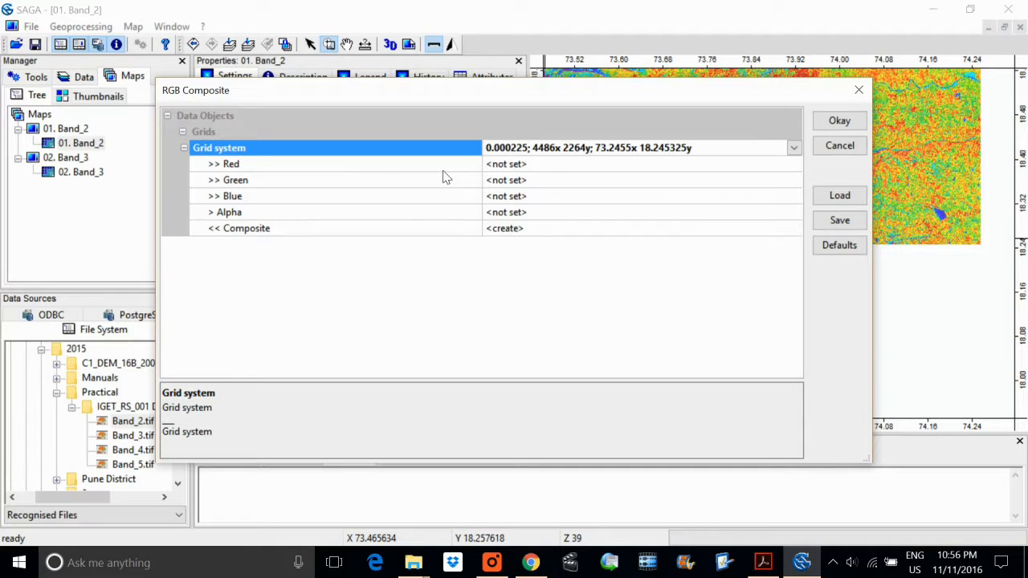
Step: Assign Band_4 to red, Band_3 to green and Band_2 to blue for the RGB composite
click(555, 167)
click(560, 168)
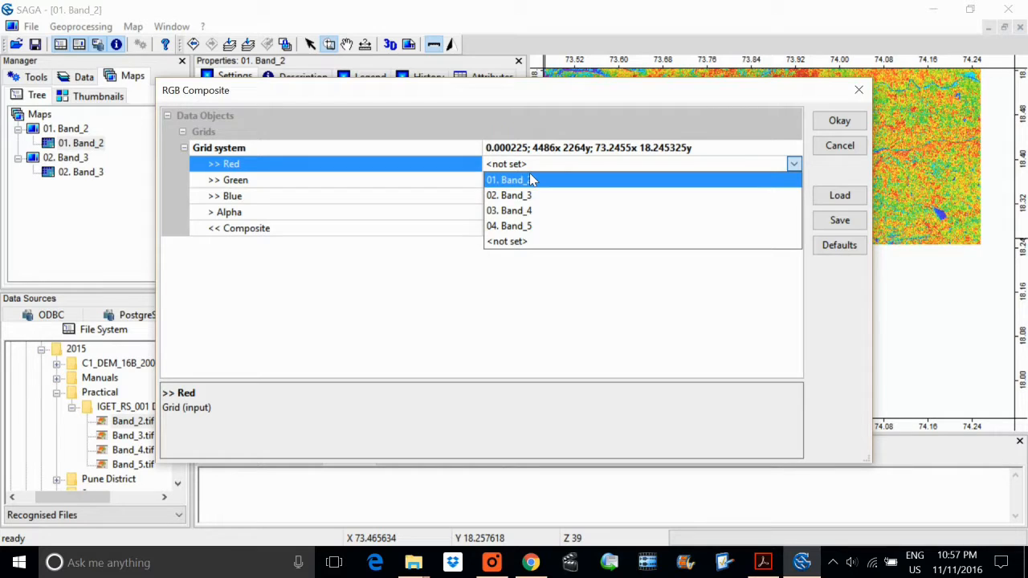
click(523, 212)
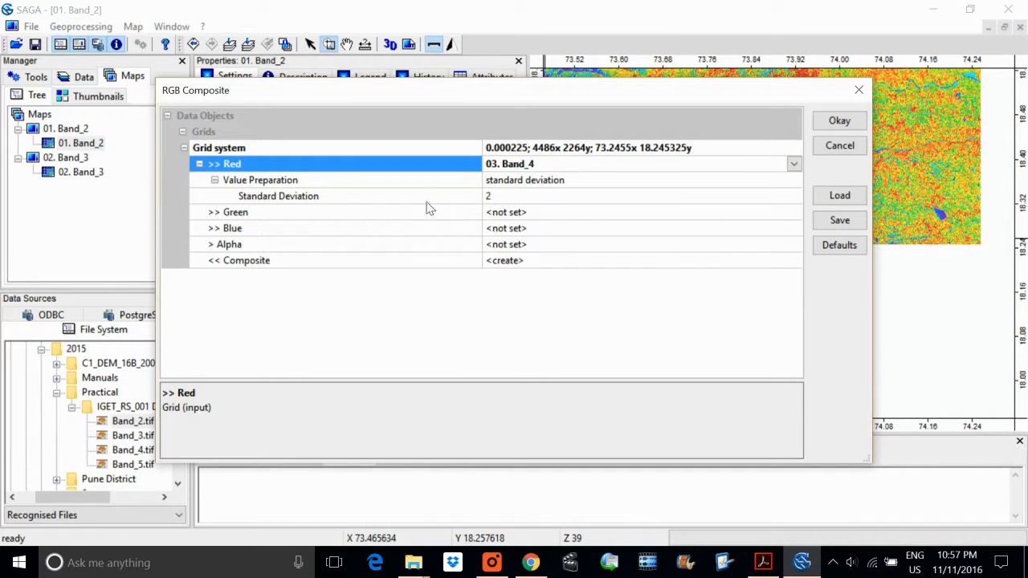
click(566, 214)
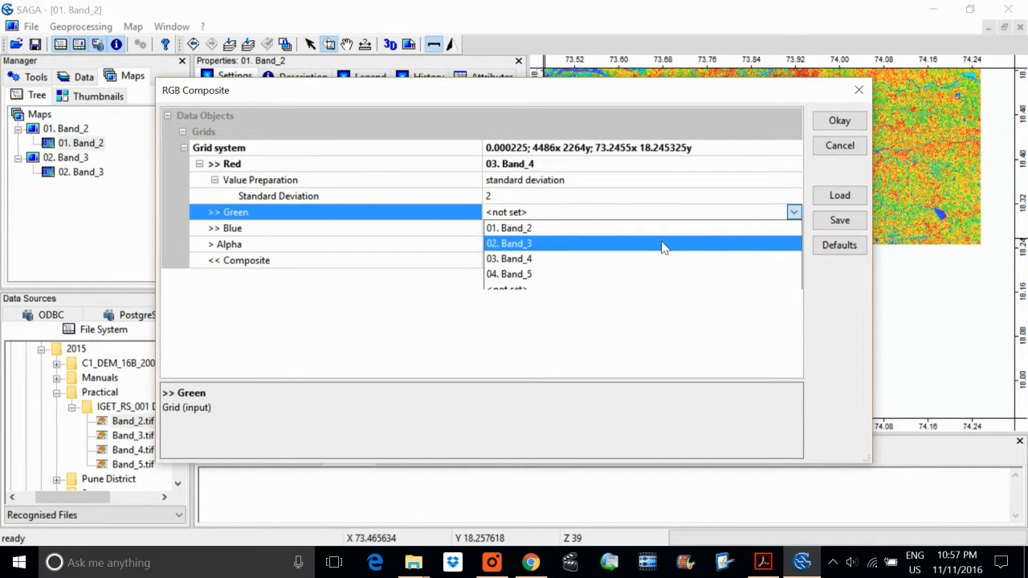
click(518, 244)
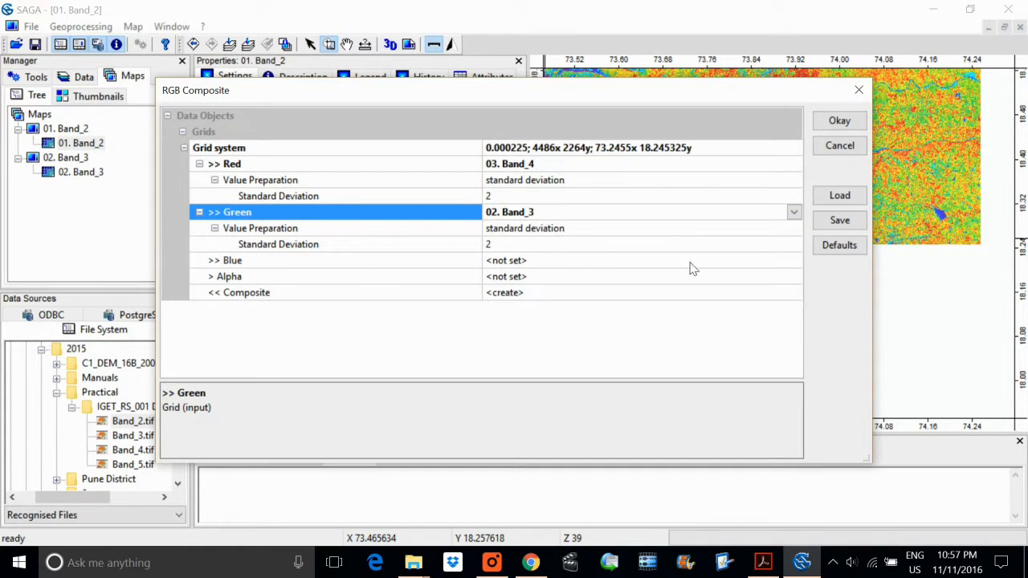
click(767, 266)
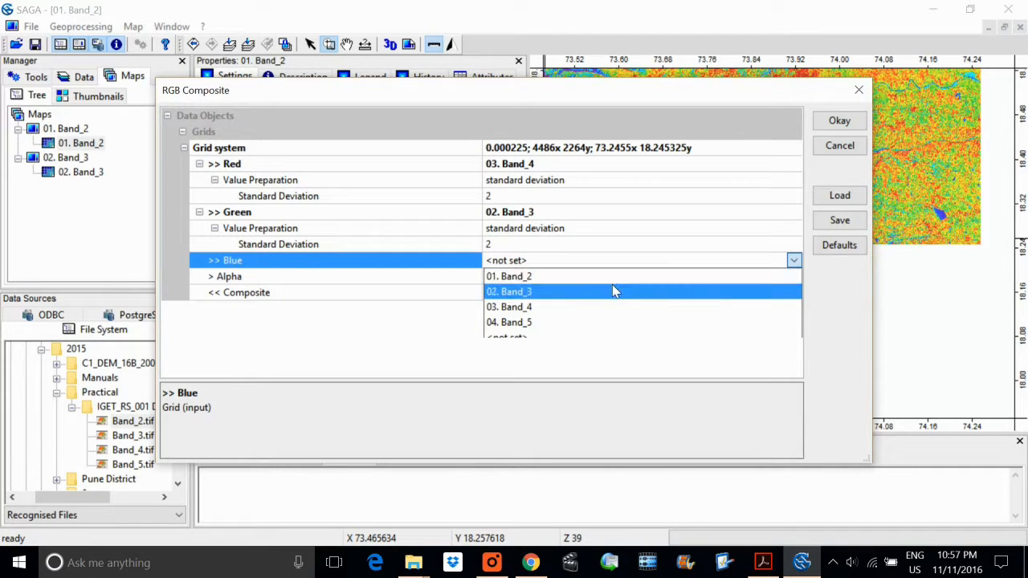
click(585, 280)
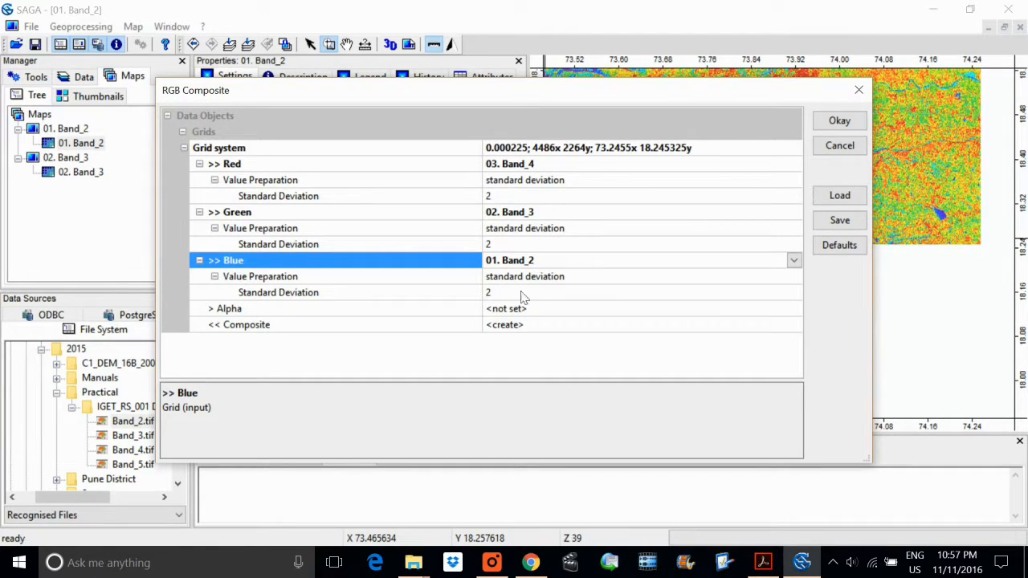
Step: Run the RGB Composite tool with the assigned bands and apply the pending display settings of the Band_2 layer
click(839, 121)
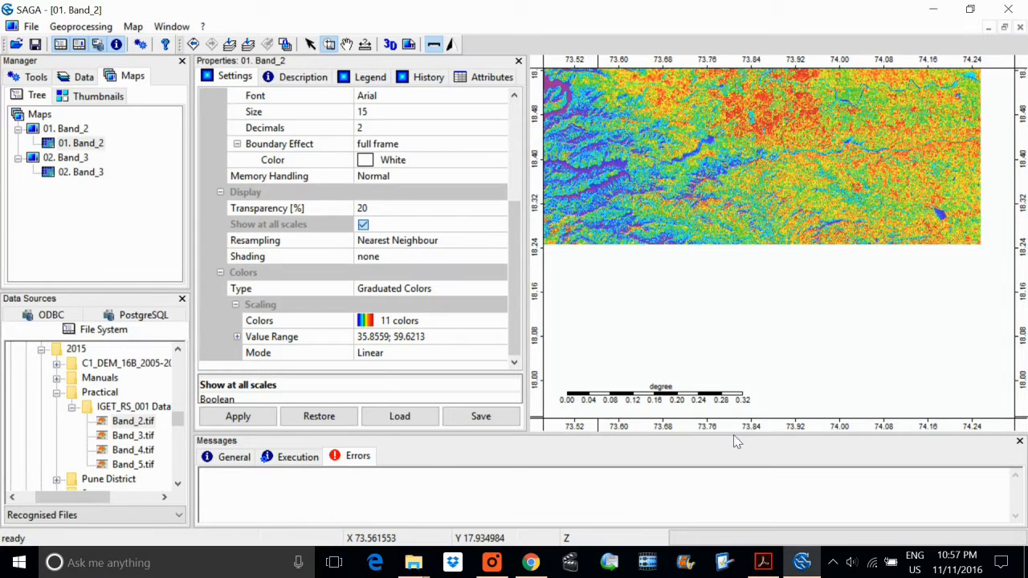
click(721, 313)
scroll(721, 313, down, 2)
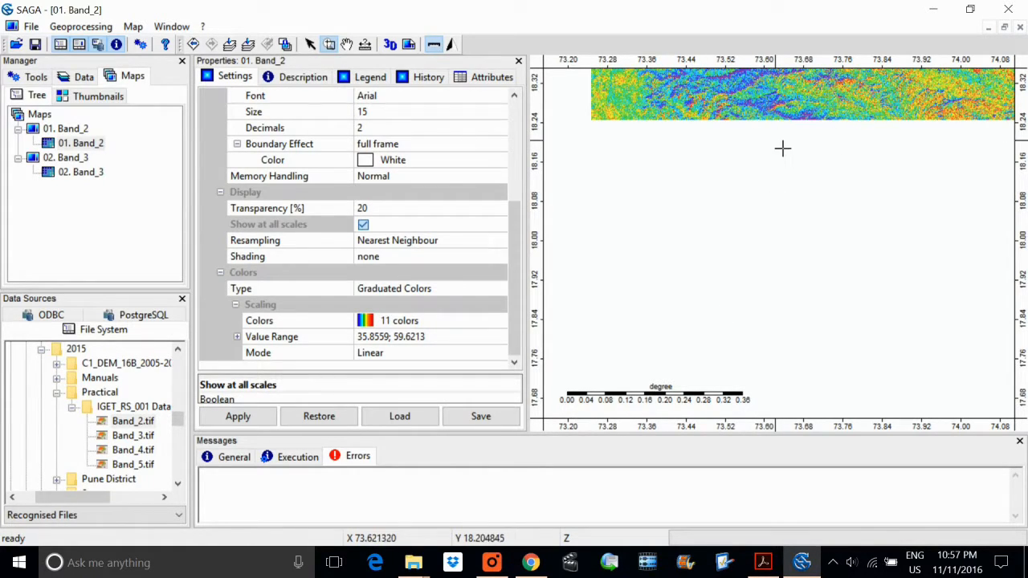
click(238, 415)
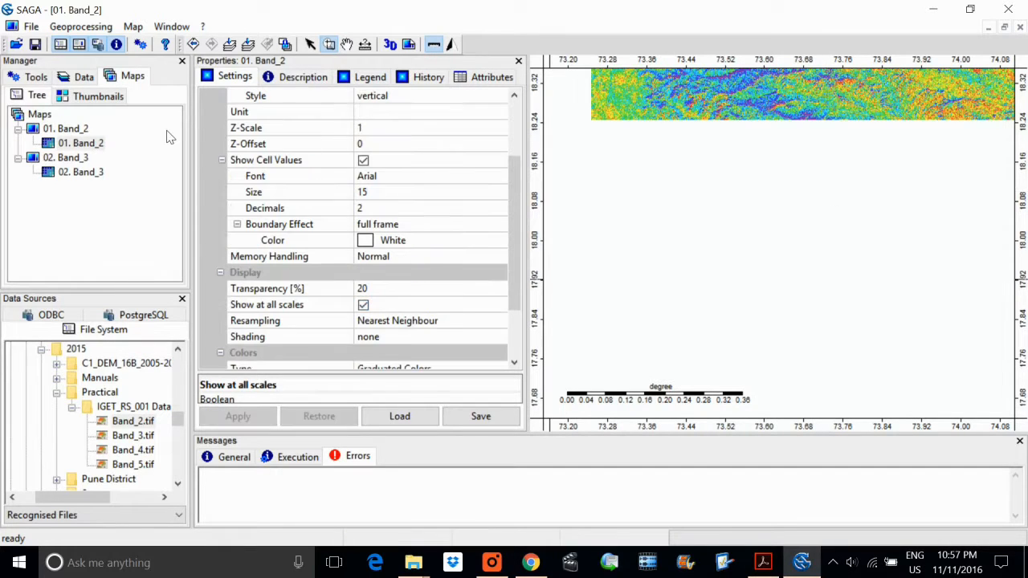
Step: Display the Composite grid in a new map and widen the map area to view it in more detail
click(83, 77)
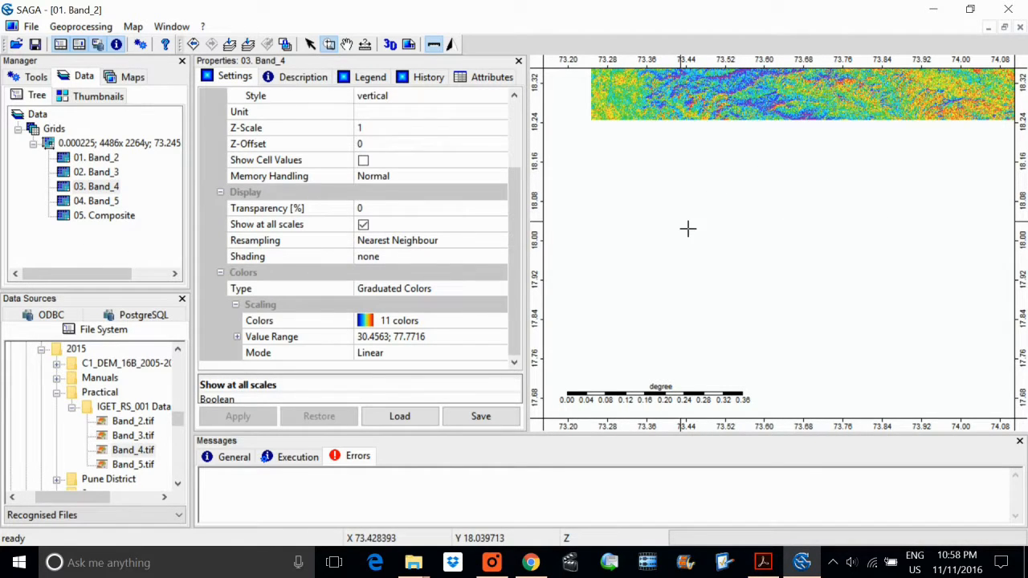
click(108, 216)
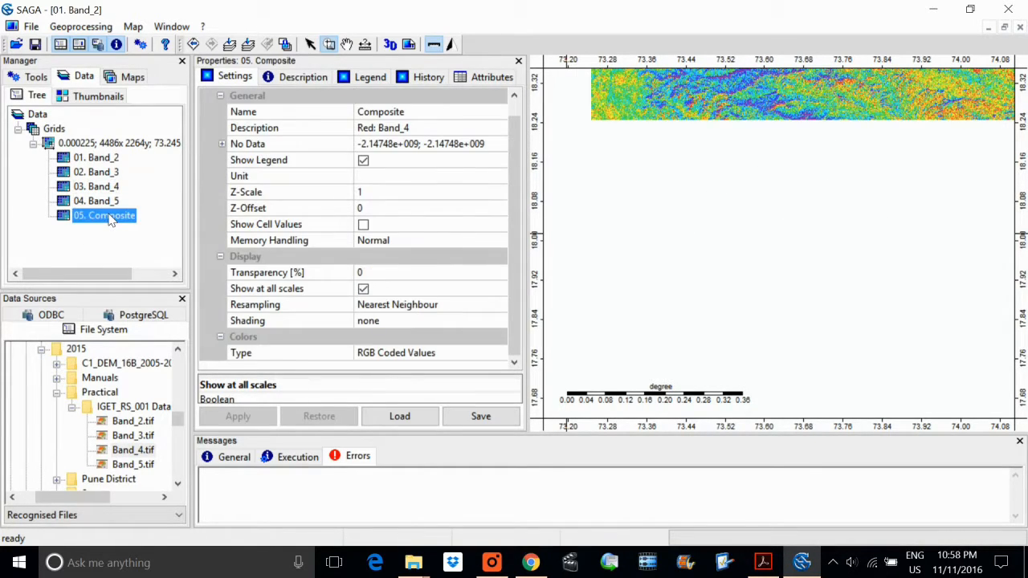
double_click(104, 216)
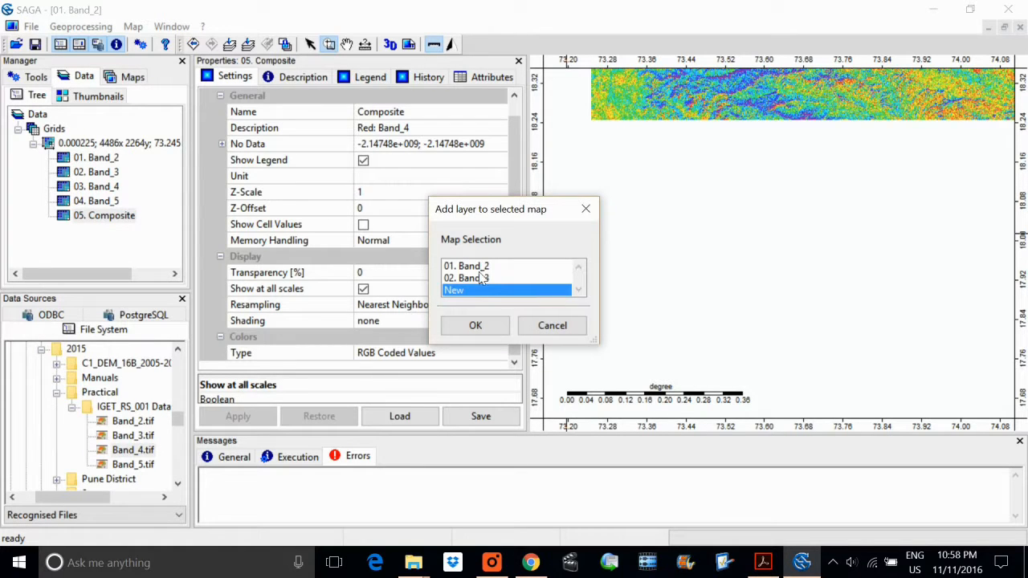
click(476, 324)
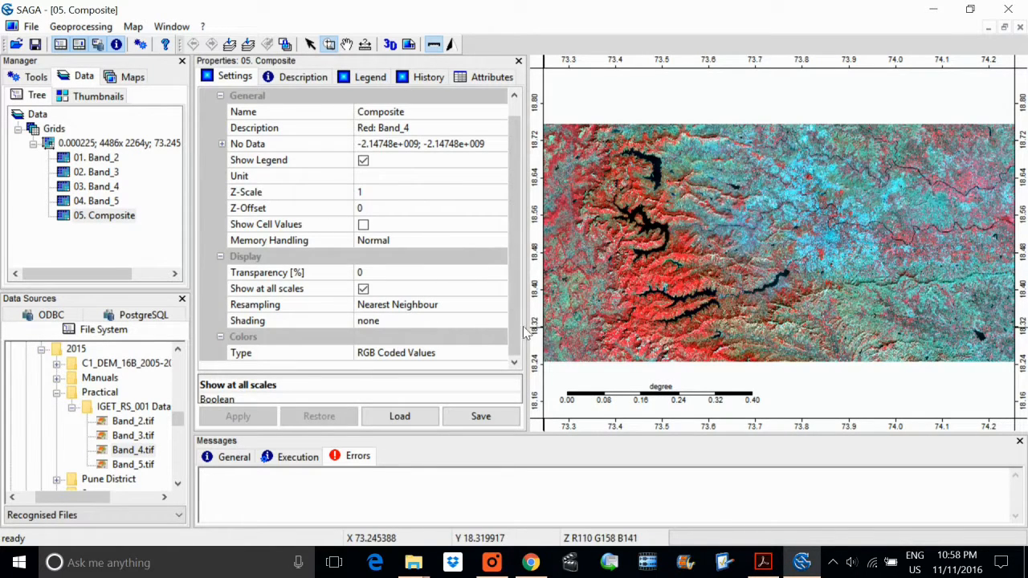
drag(528, 332, 438, 332)
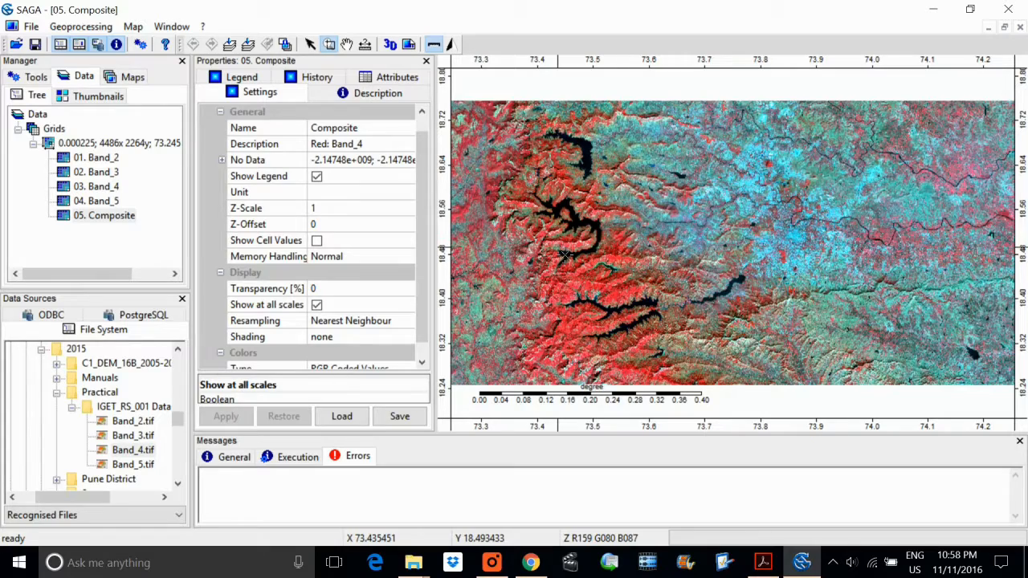
click(933, 242)
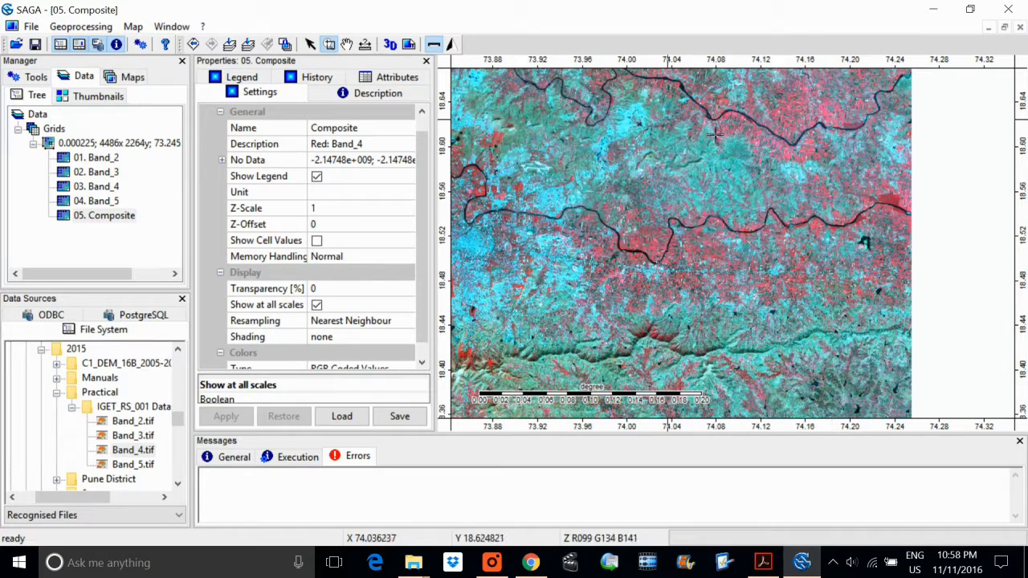
Step: Search the tool names for "rgb", open the RGB Composite tool from the matches and close it without running
click(88, 27)
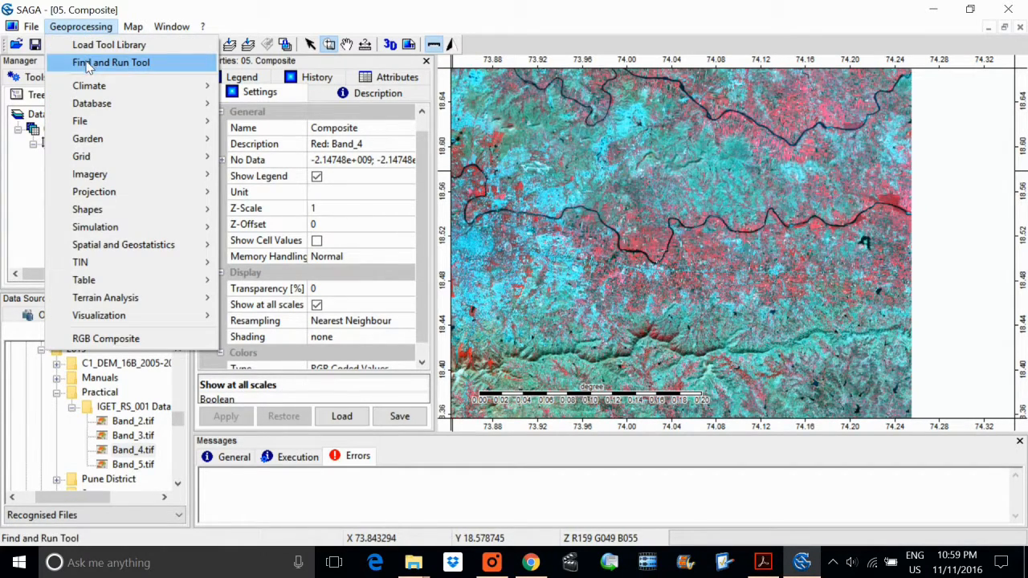
click(89, 65)
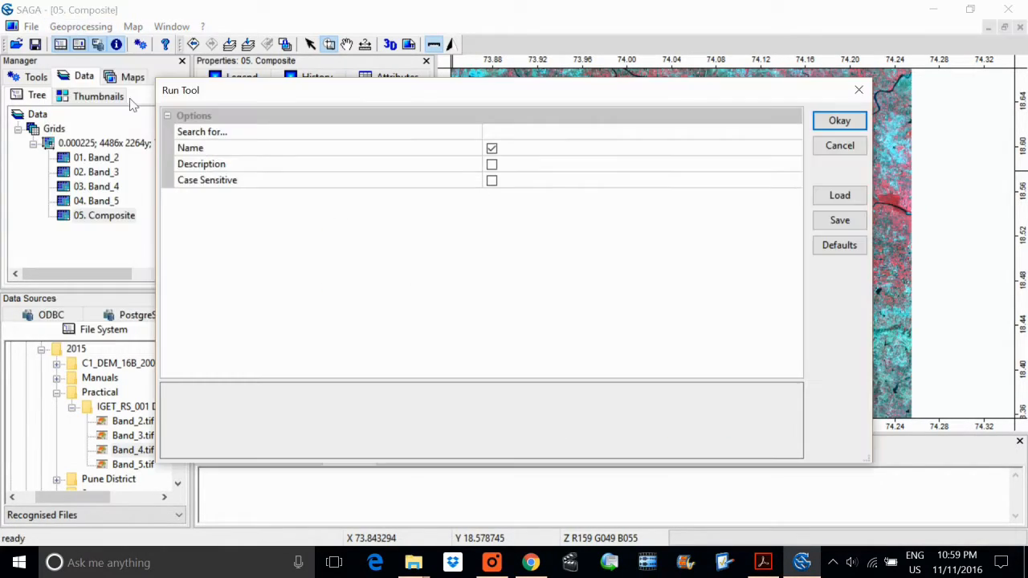
click(645, 135)
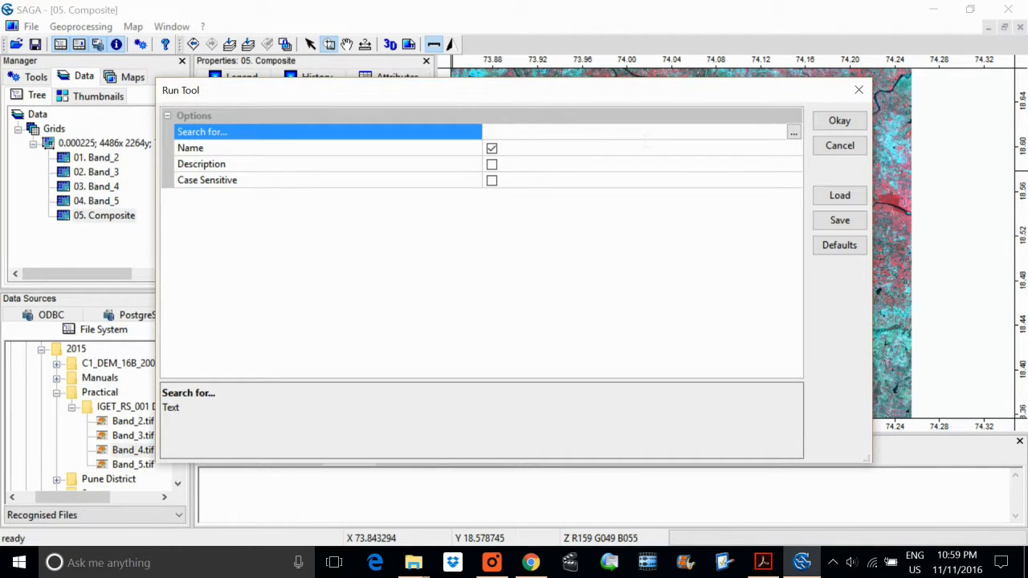
text(rgb)
click(792, 134)
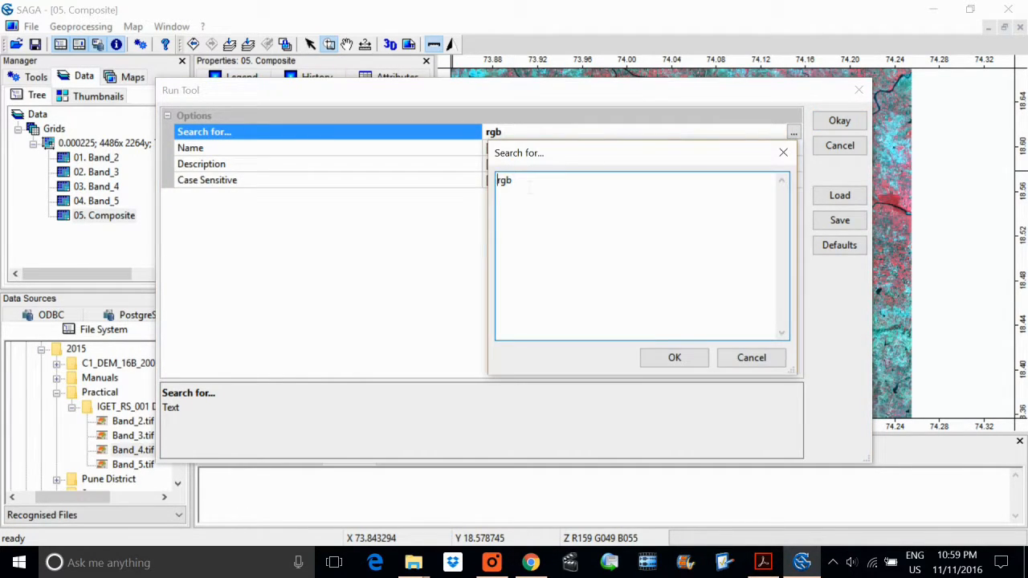
click(695, 361)
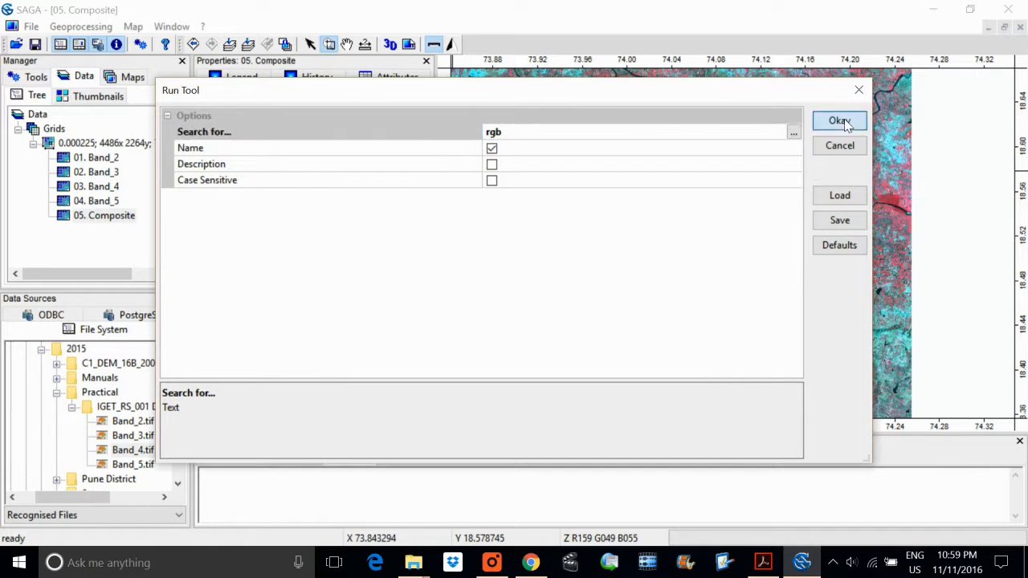
click(839, 120)
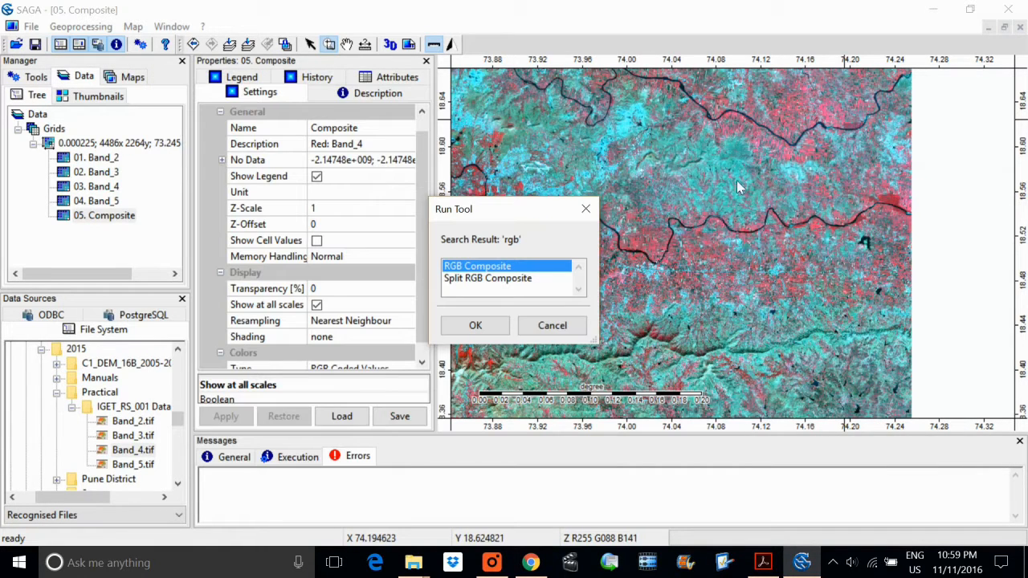
double_click(499, 268)
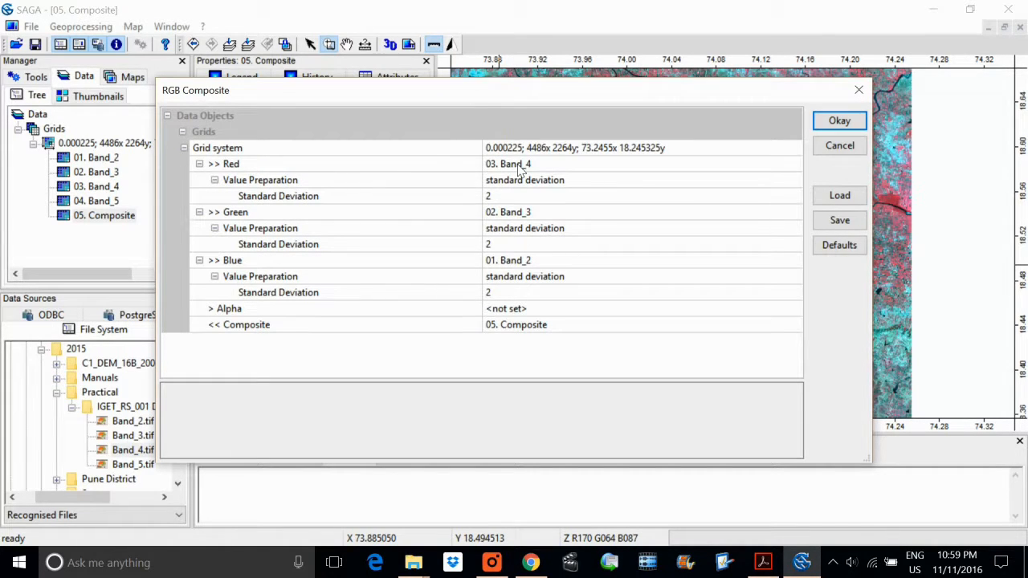
click(858, 90)
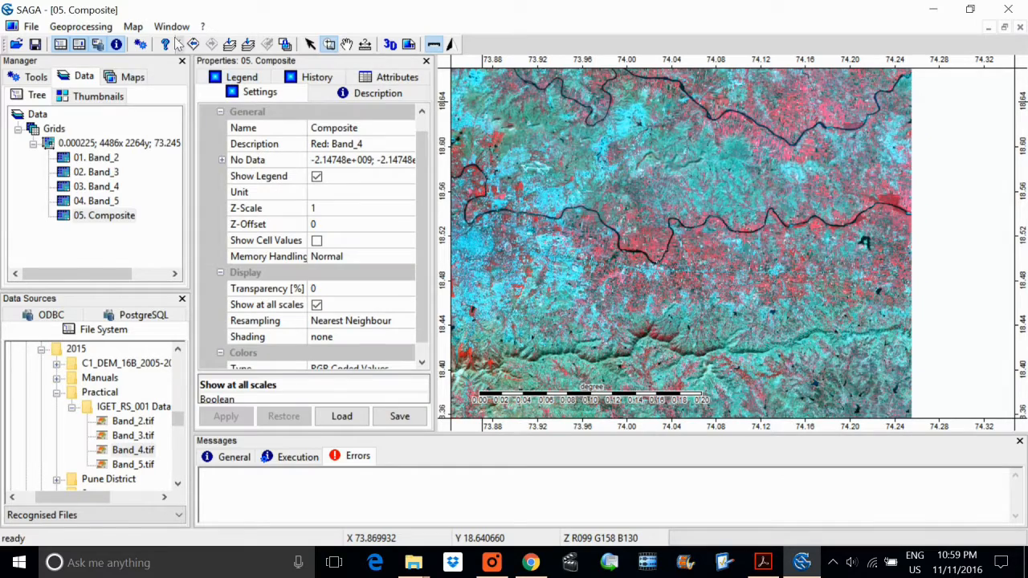
Step: Open RGB Composite from the recently used geoprocessing tools, review its band assignments and close it without running
click(103, 28)
mouse_move(206, 319)
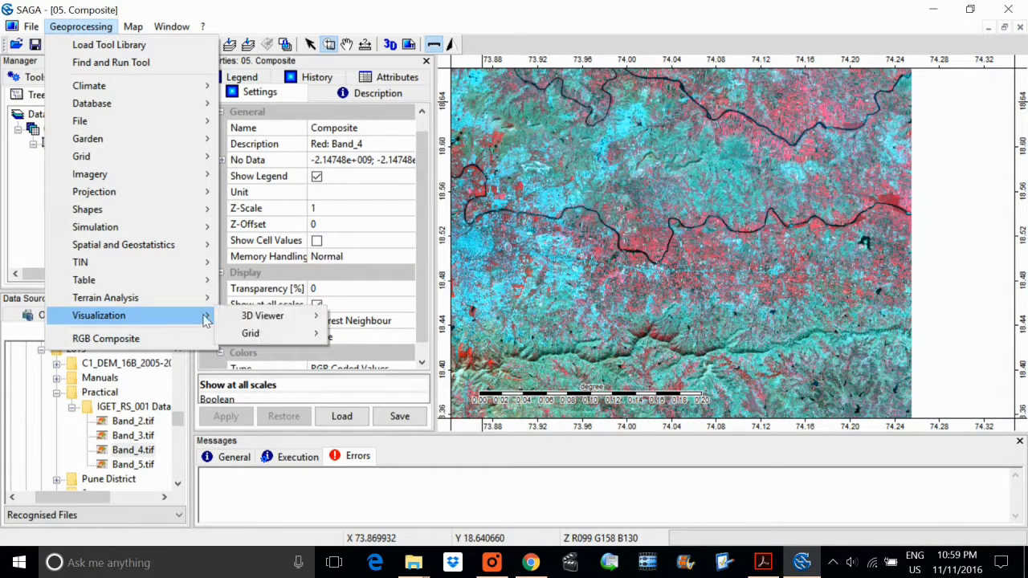
mouse_move(270, 332)
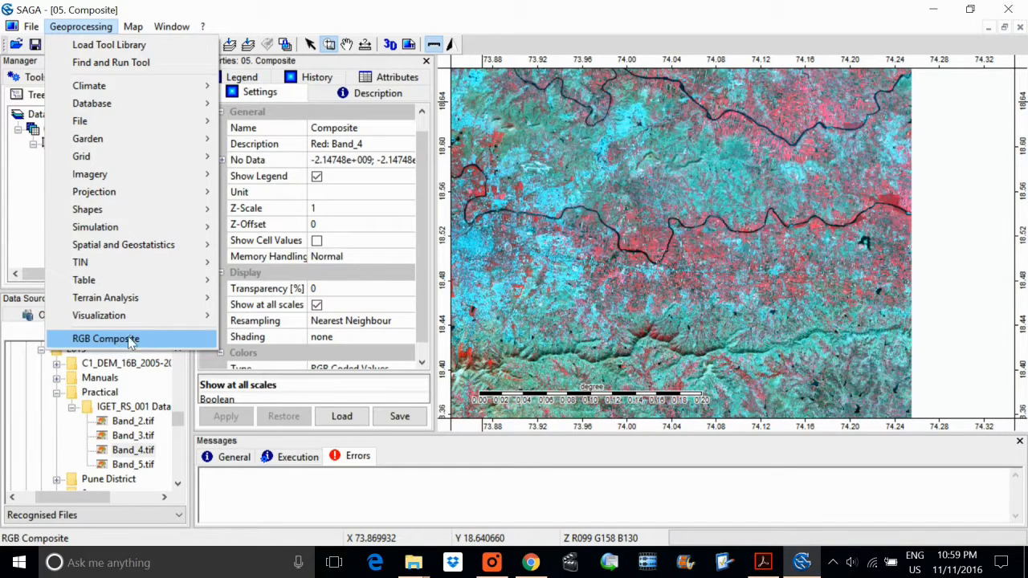
click(140, 339)
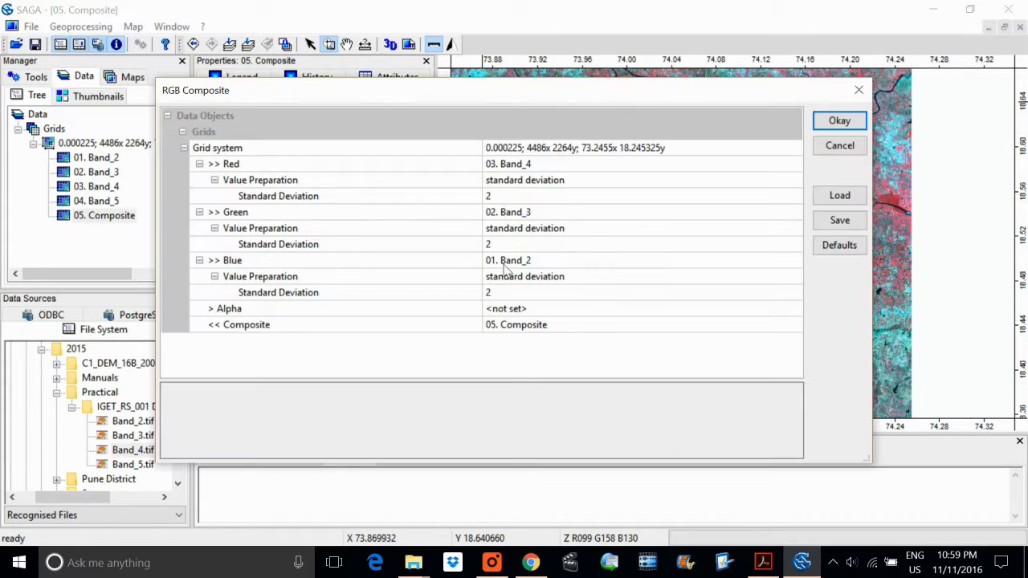
click(859, 90)
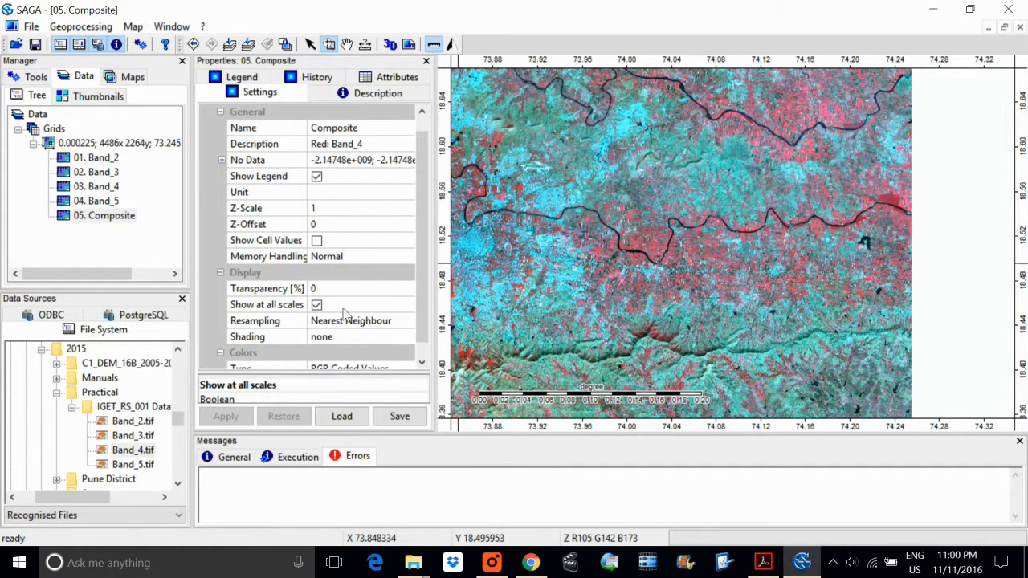
Step: Set the Composite grid's color type to Graduated Colors and apply the change
scroll(339, 305, down, 1)
click(346, 353)
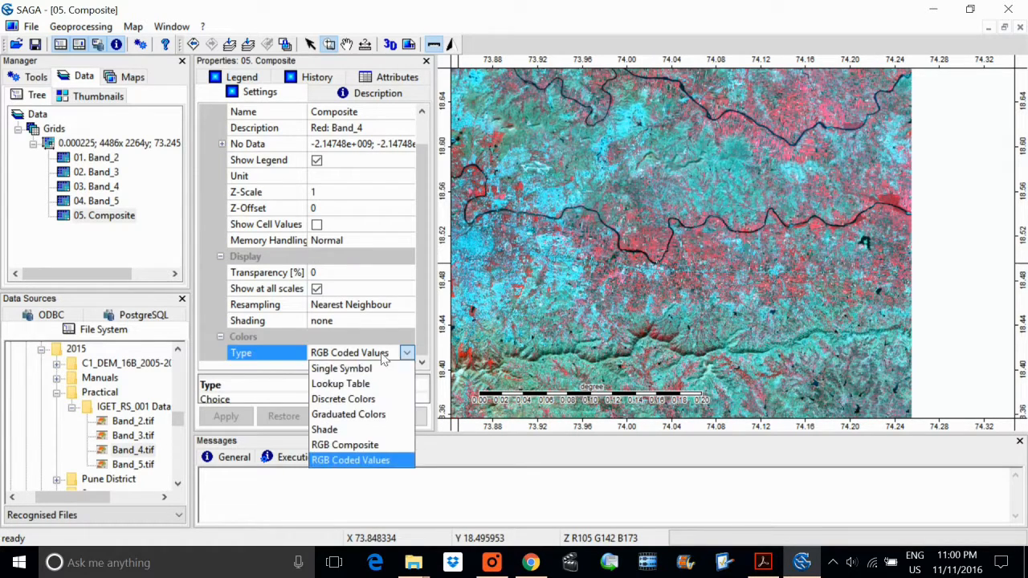
click(353, 414)
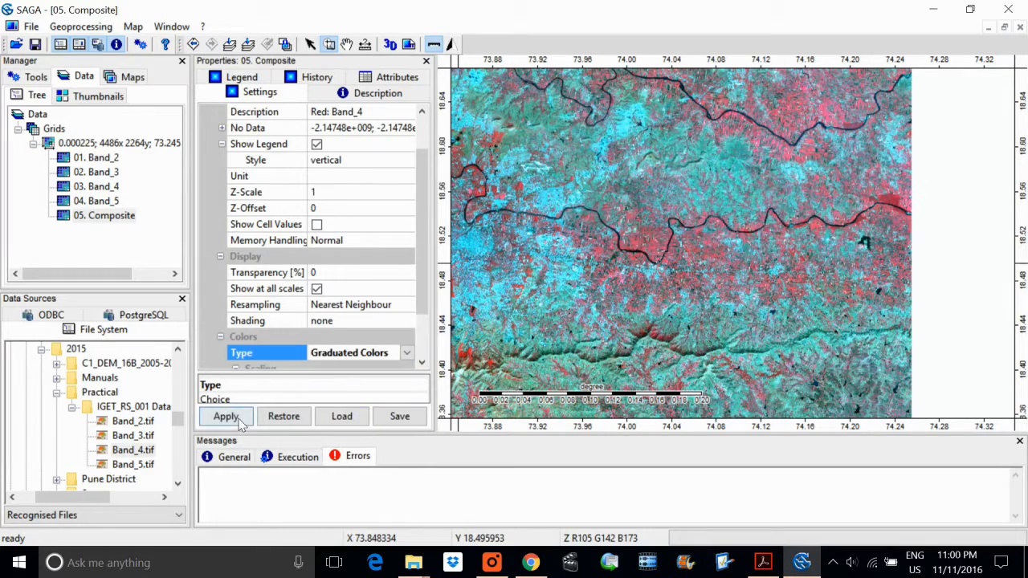
click(225, 416)
click(239, 421)
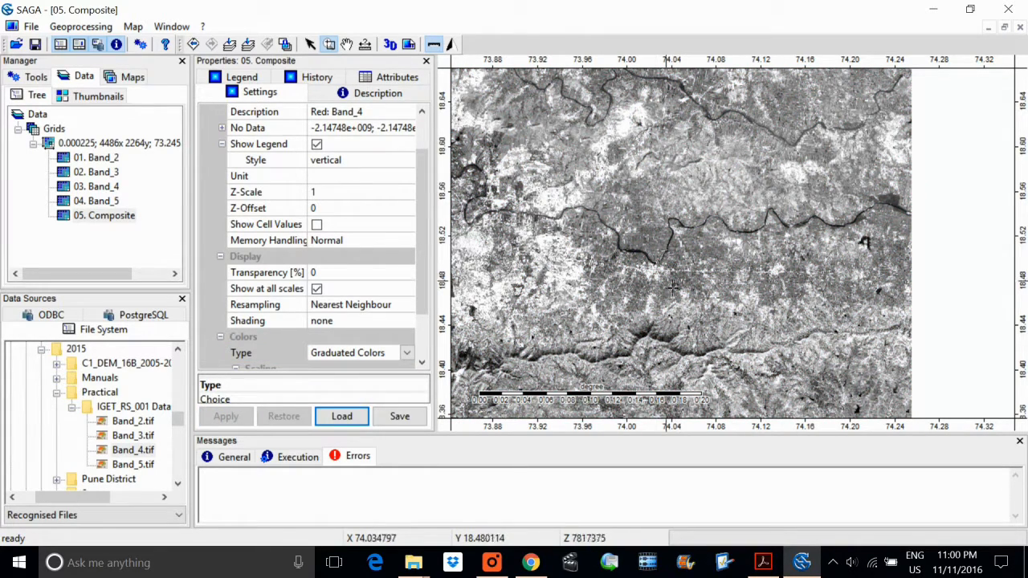
Step: Set the Composite grid's color type to Discrete Colors, apply it and inspect the map at different scales
click(408, 356)
click(407, 356)
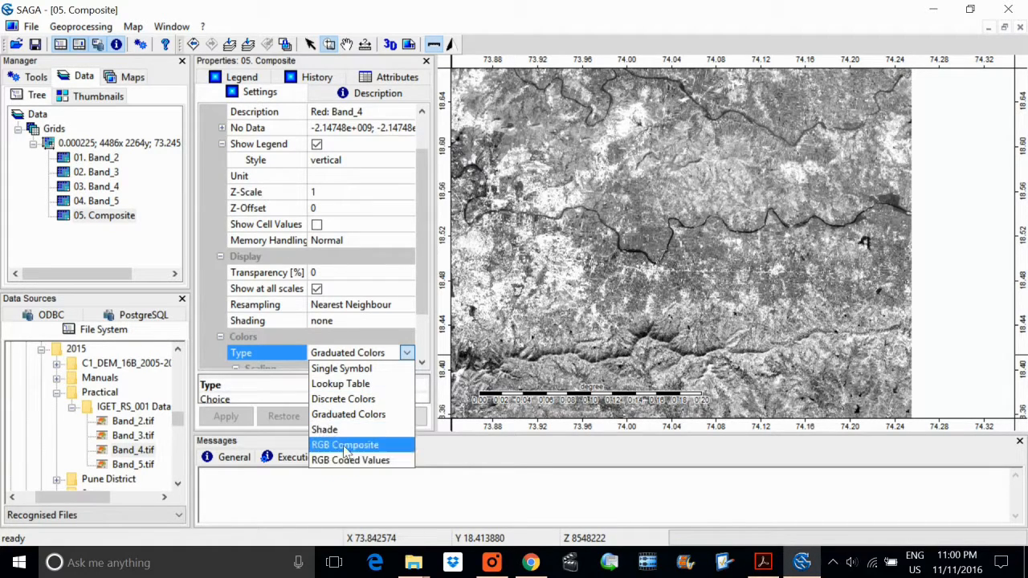
click(349, 399)
click(226, 416)
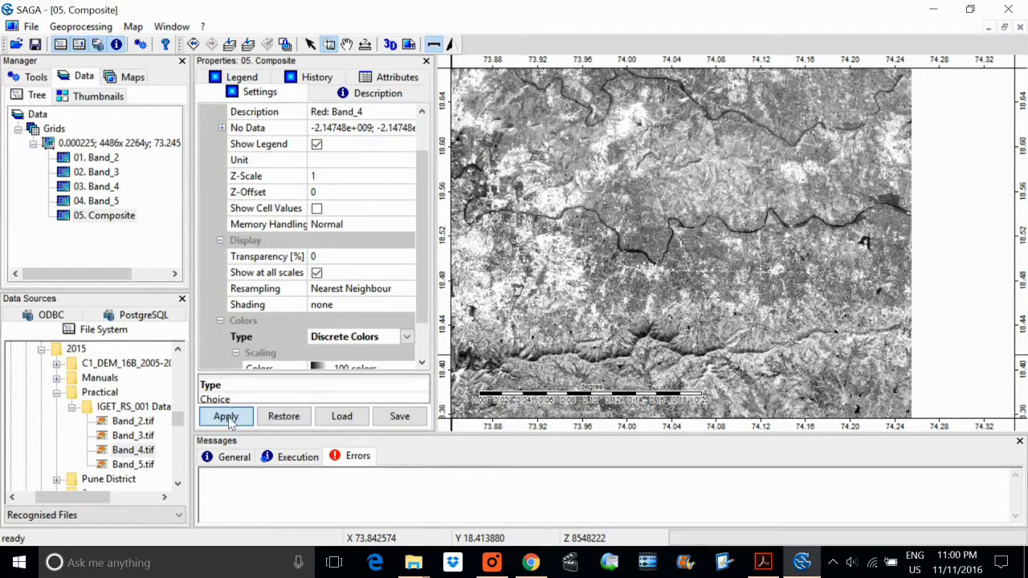
right_click(706, 254)
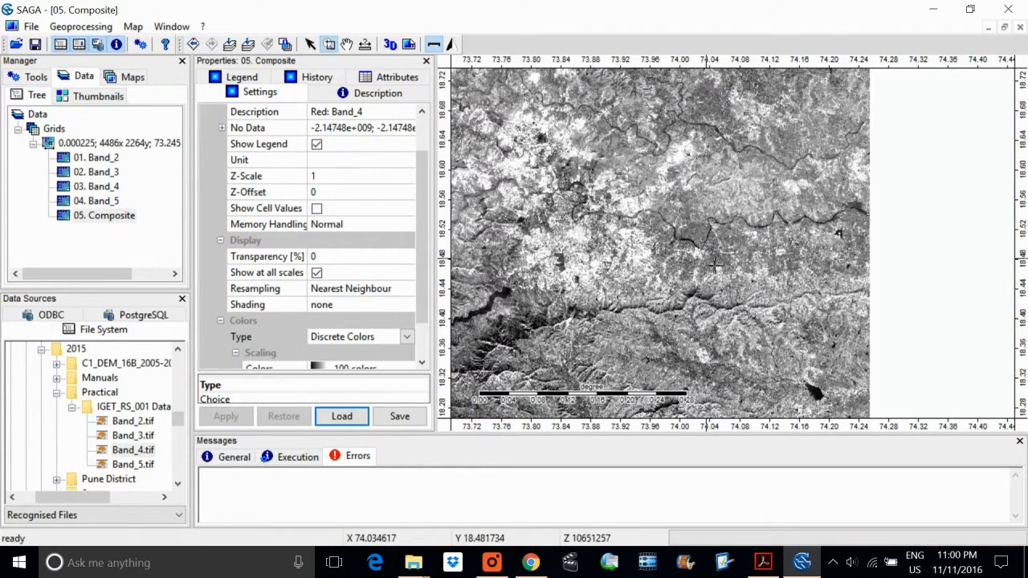
click(697, 262)
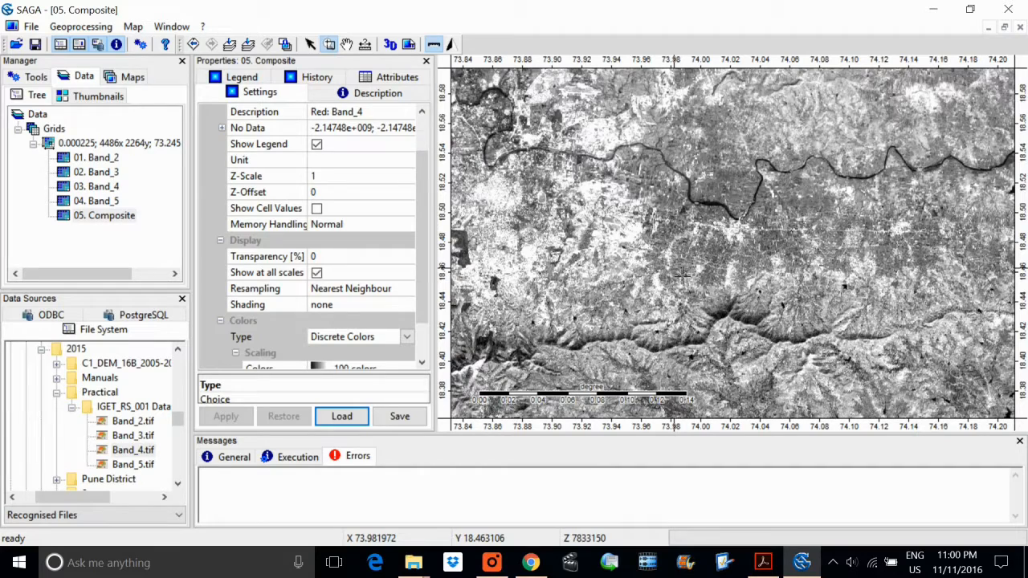